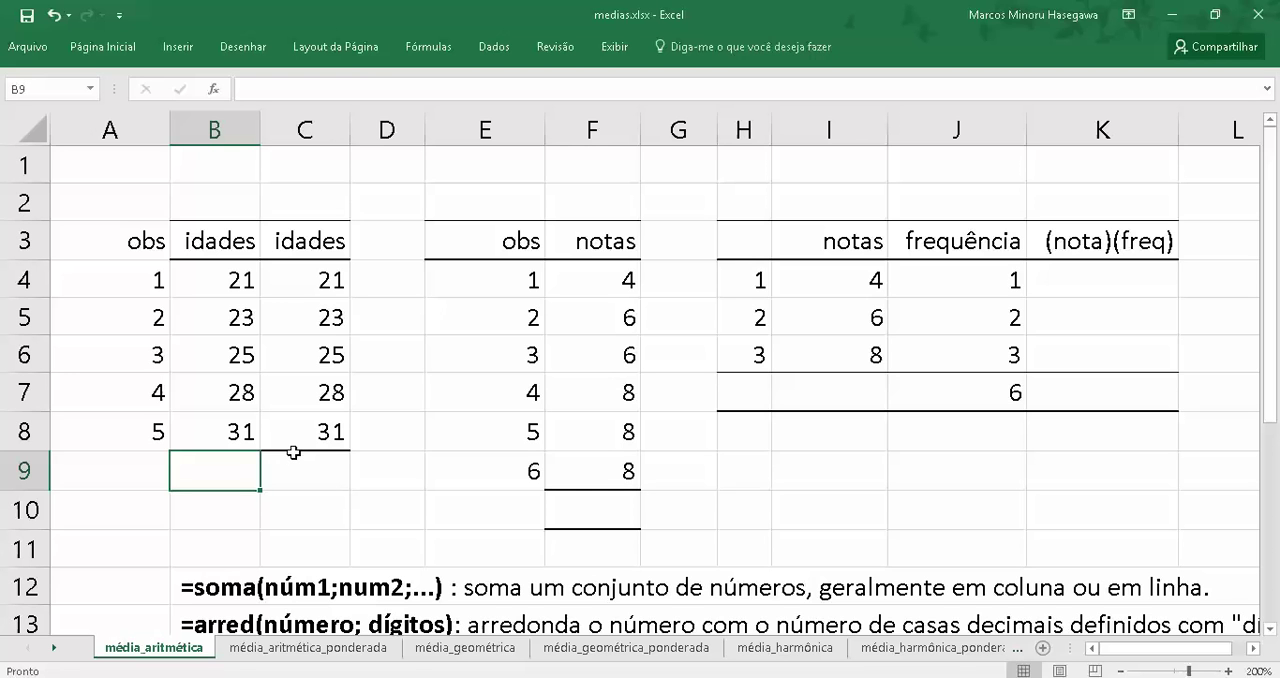
Sum the ages in B4:B8 with the SOMA function in cell B9
text(=)
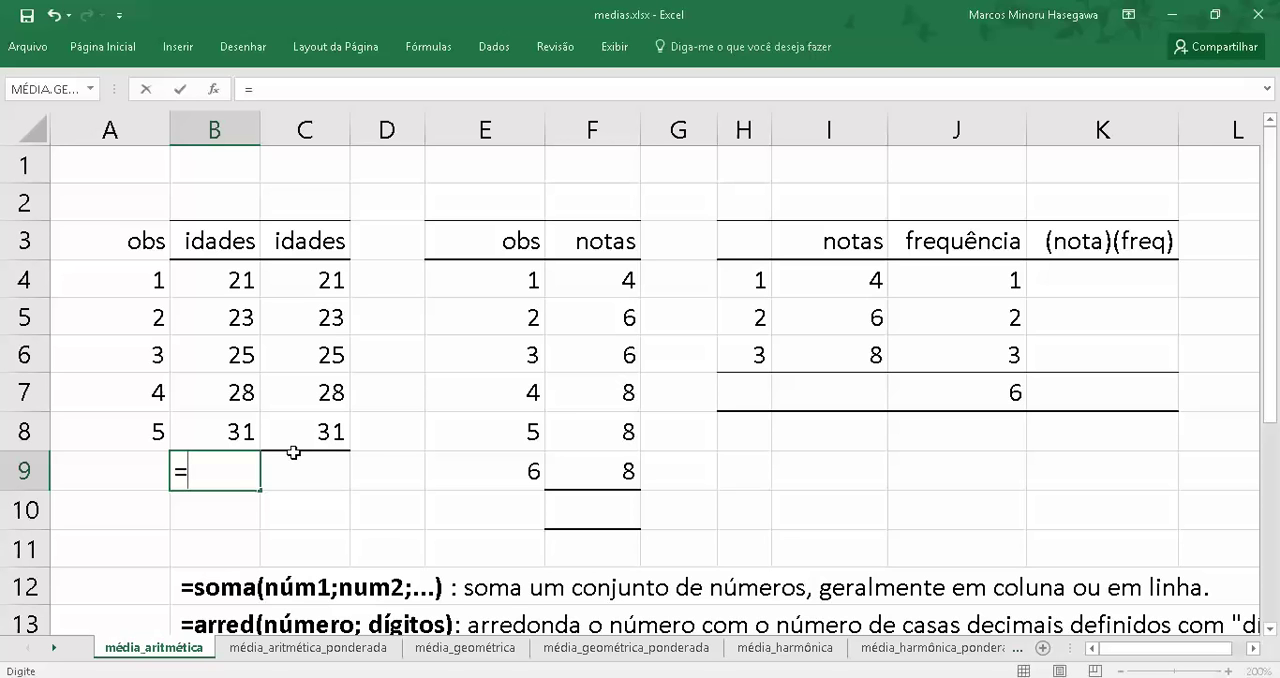
text(soma)
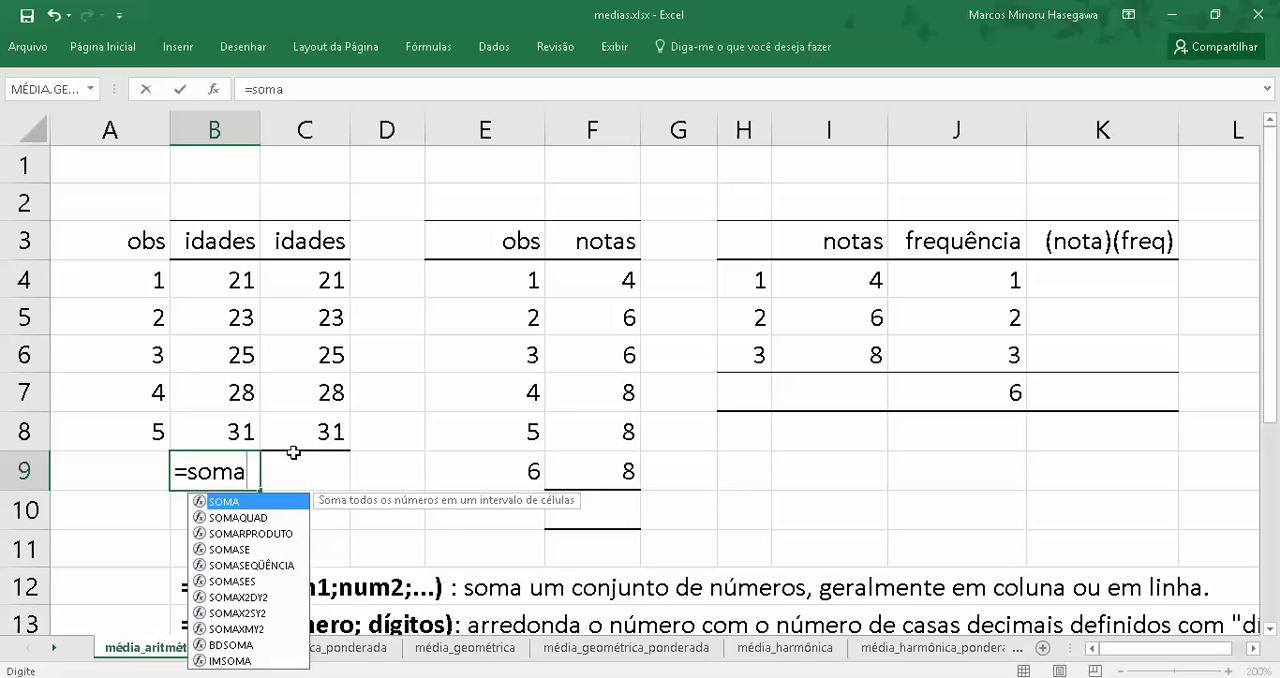
text(()
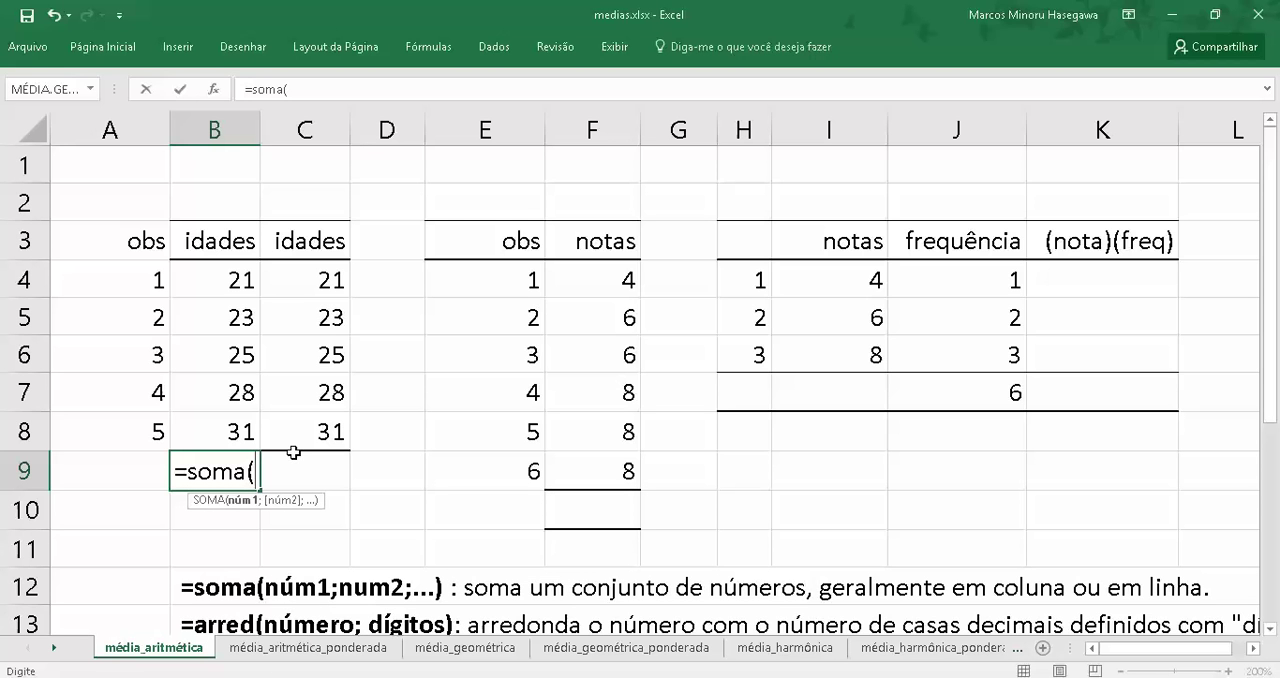
key(Up)
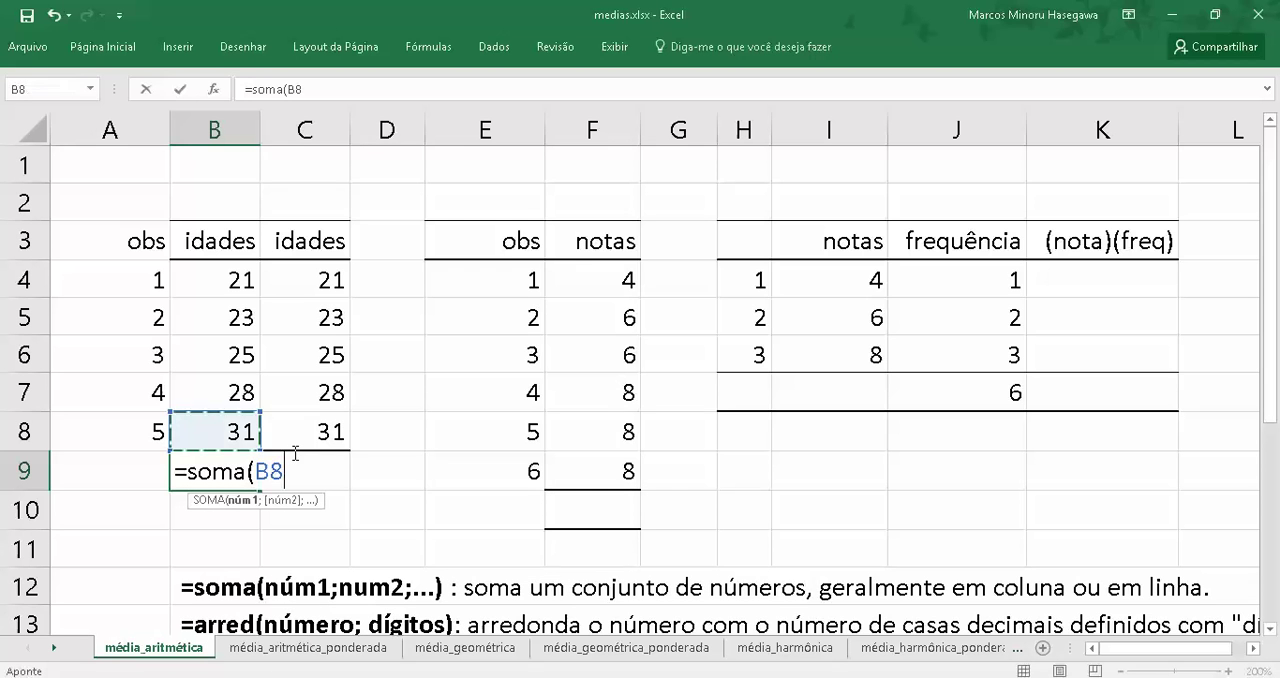
key(shift+Up)
key(shift+Up)
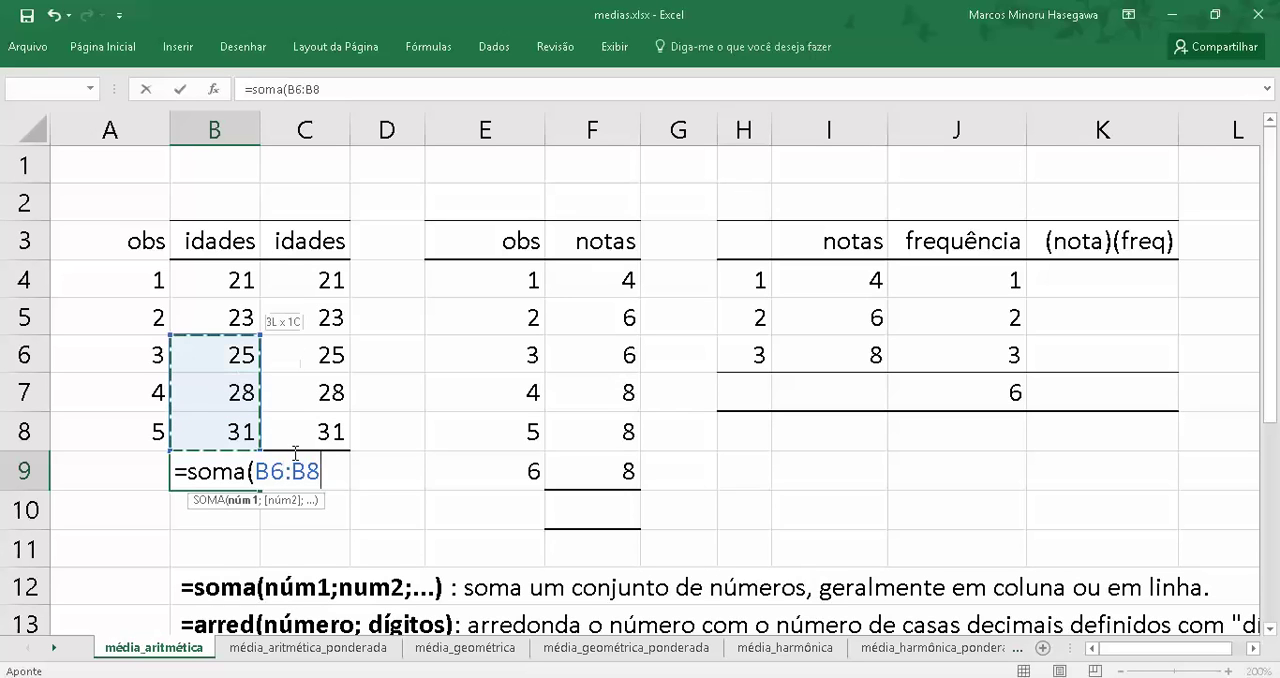
key(shift+Up)
key(shift+Up)
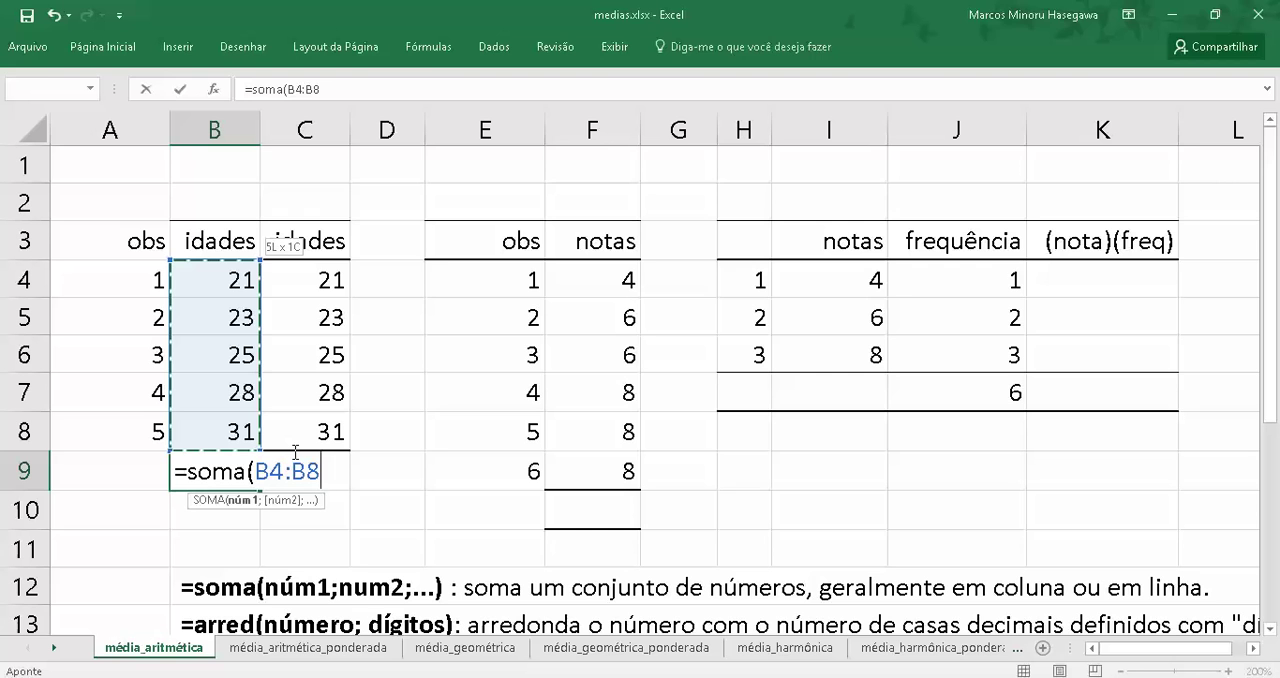
text())
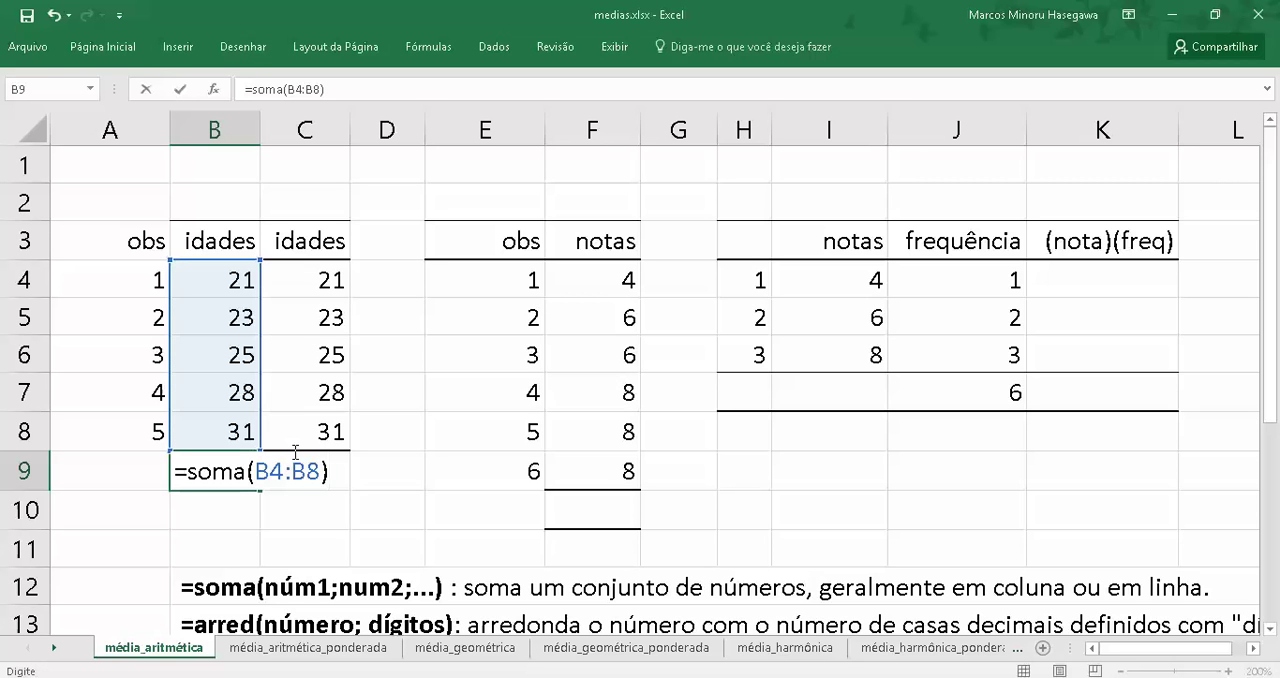
key(Return)
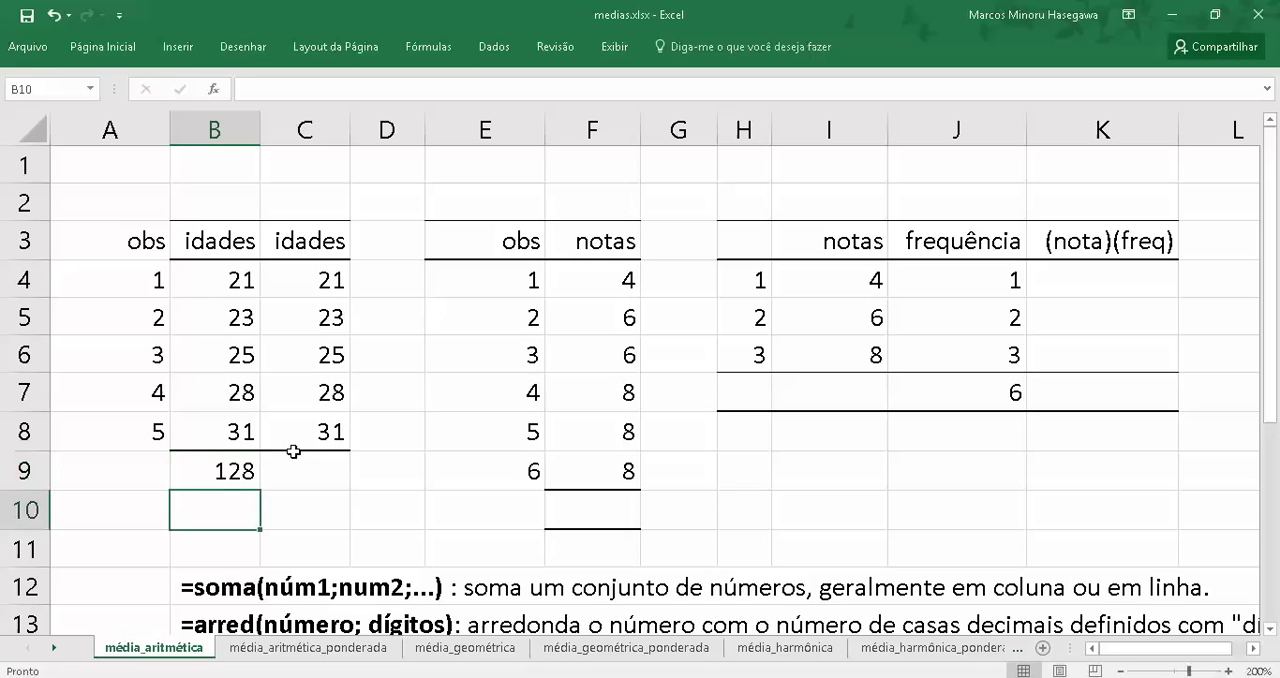
click(205, 470)
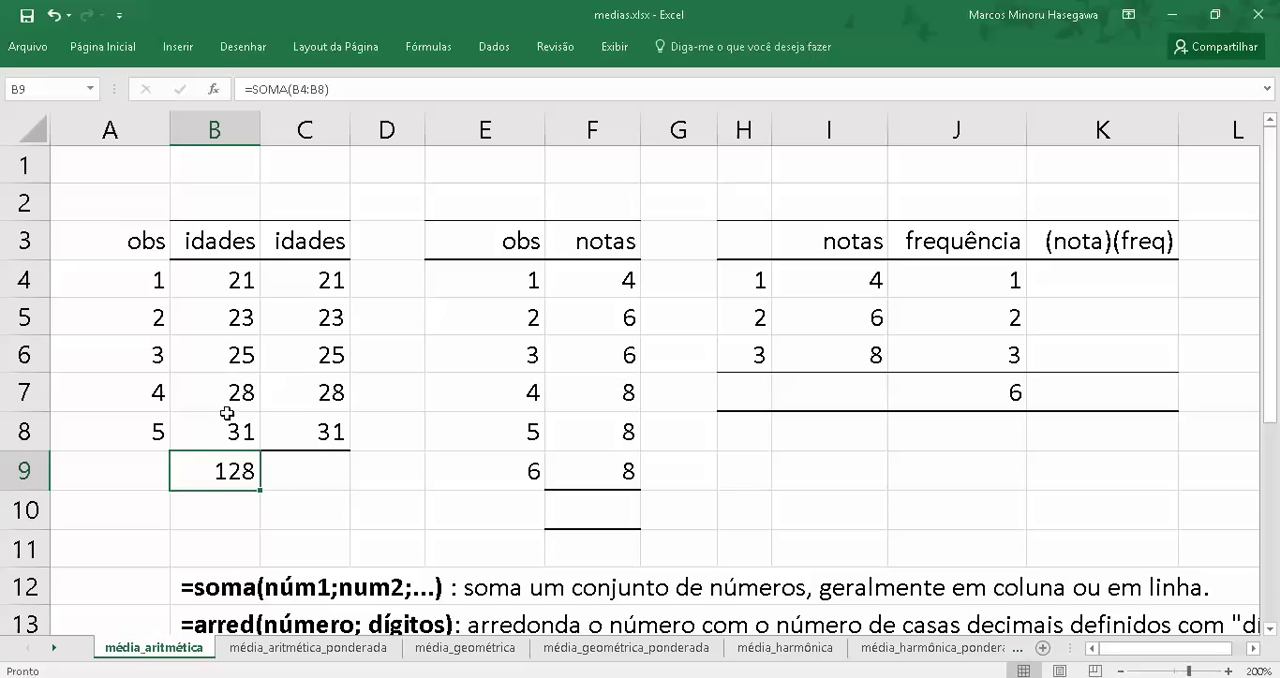
Compute the mean age in cell B10 by dividing the sum in B9 by the observation number in A8
click(209, 511)
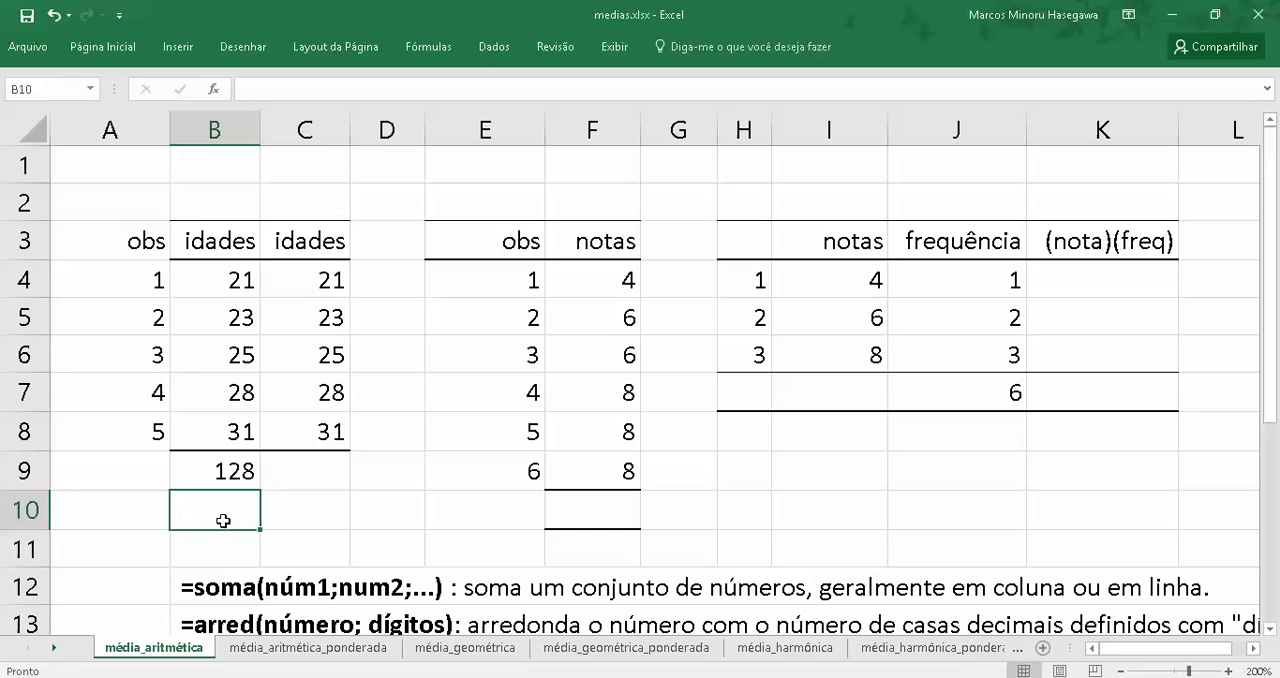
text(=)
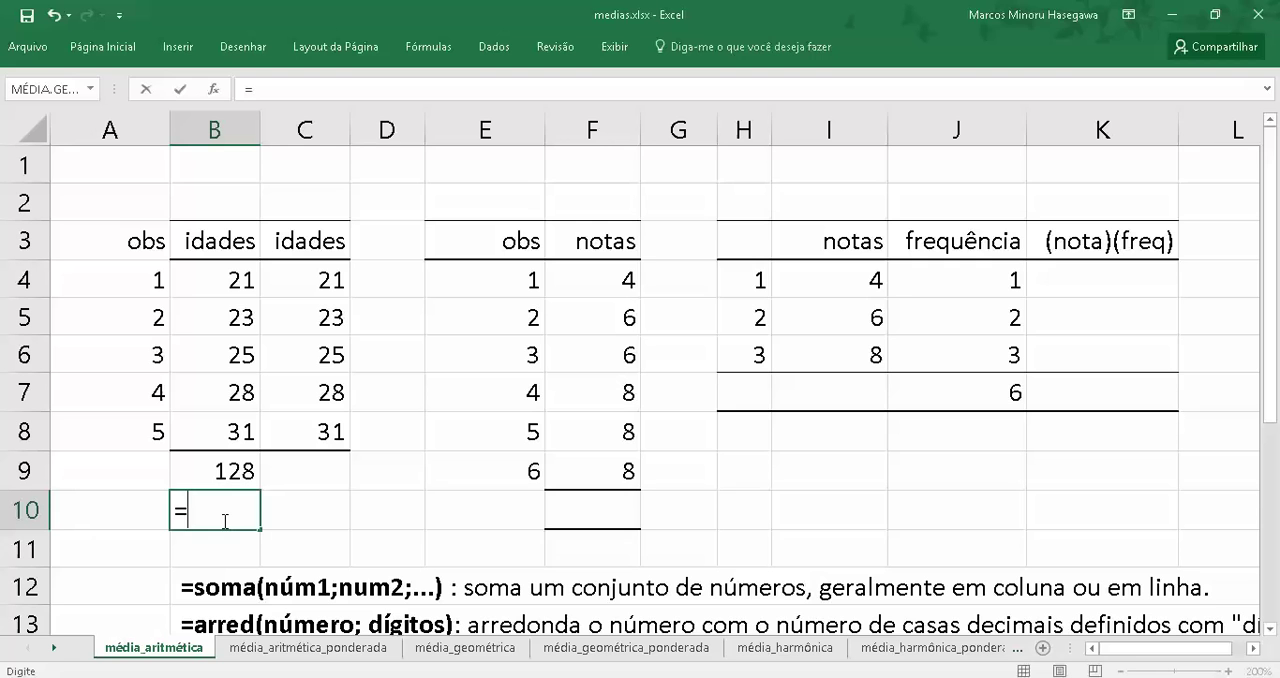
click(200, 470)
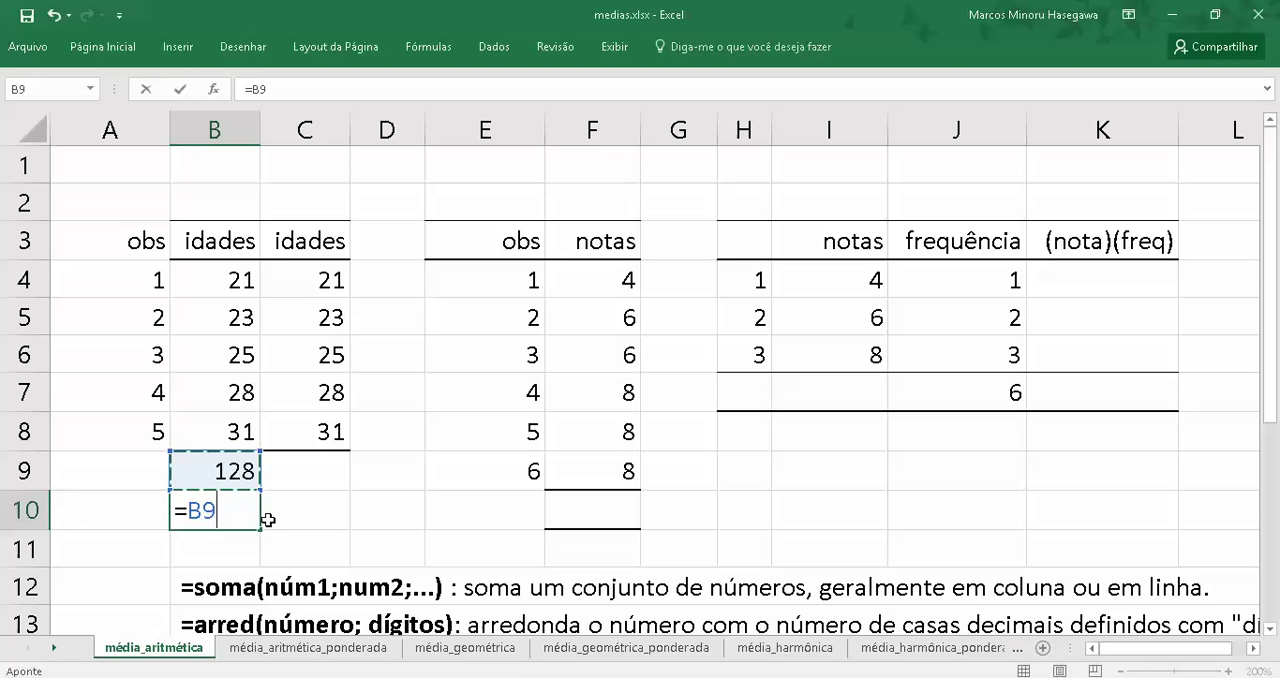
text(/)
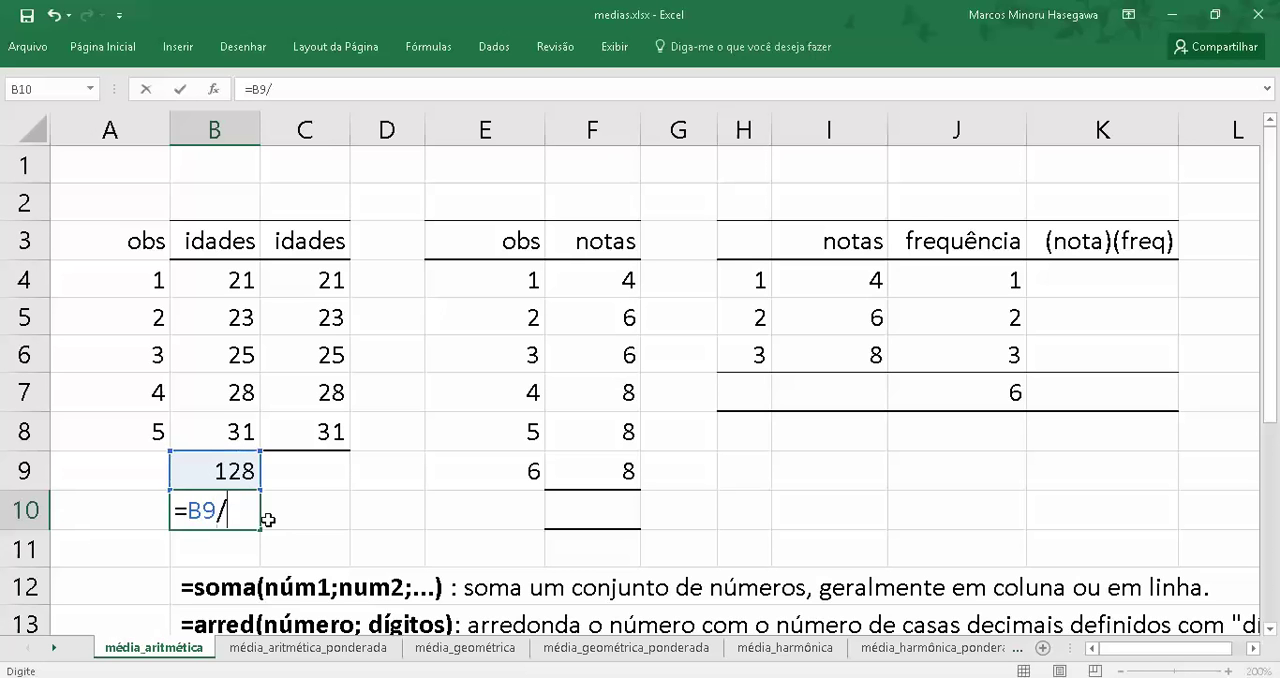
click(129, 433)
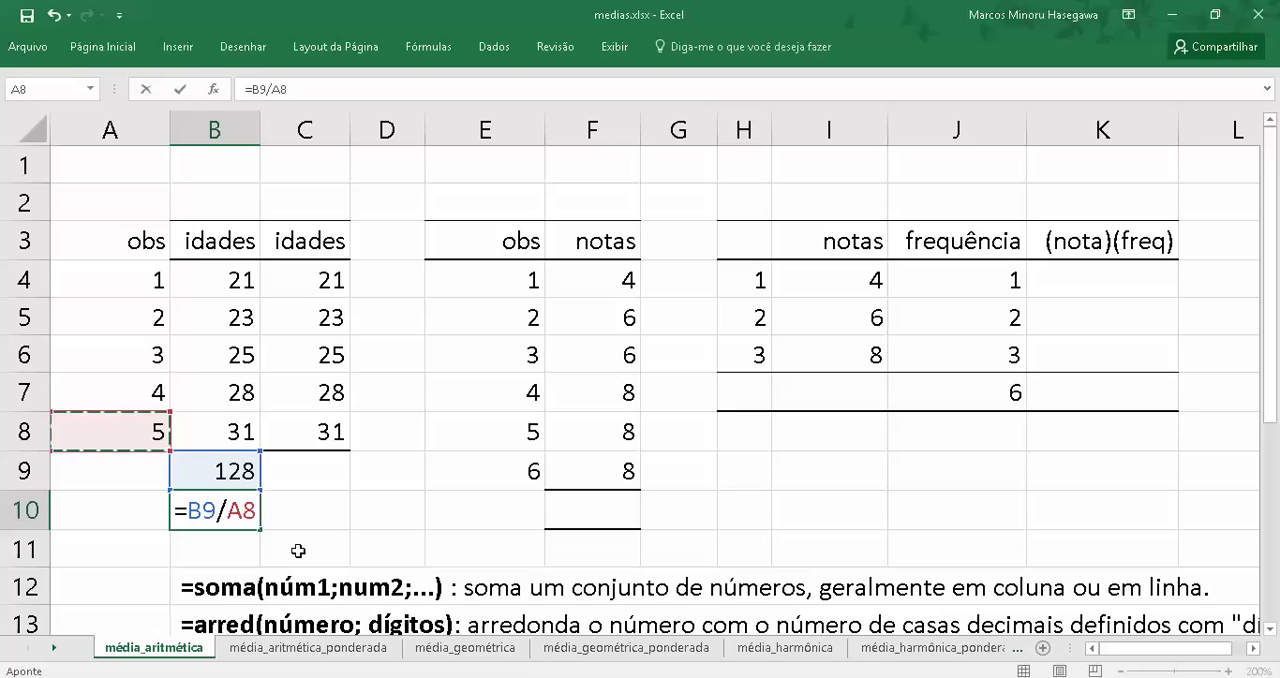
key(Return)
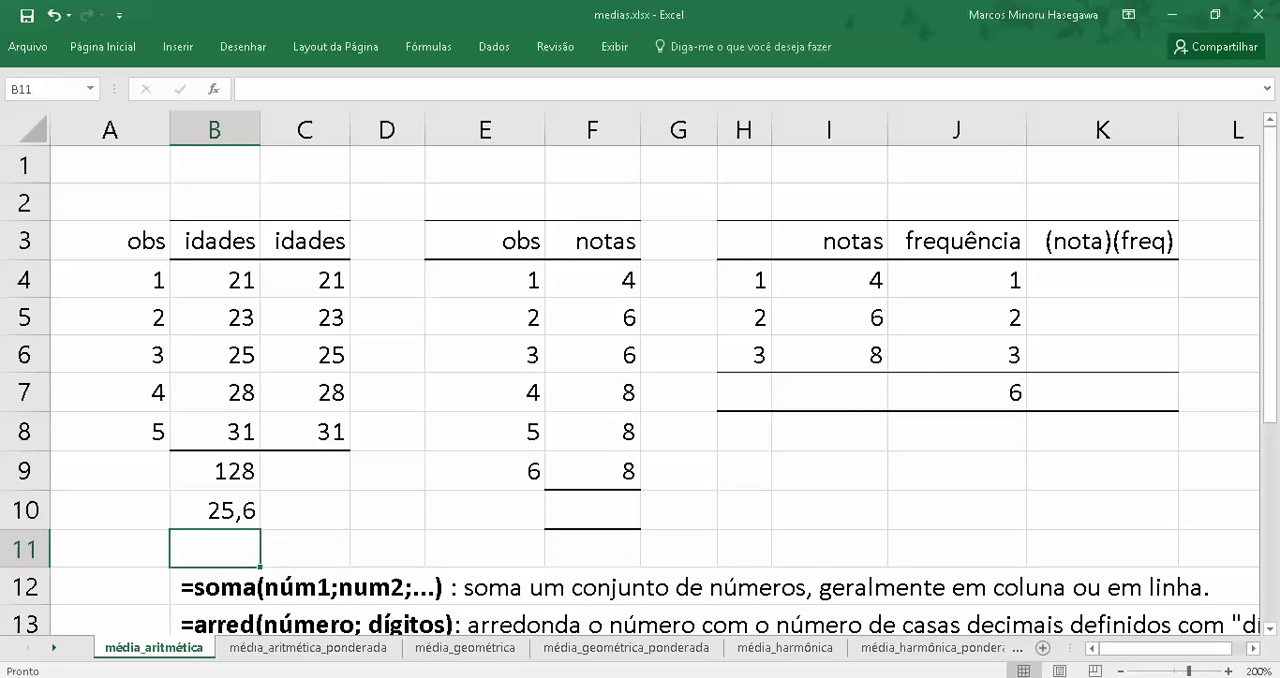
Switch to Saraiva Reader, examine the arithmetic mean example in section 2.2.1, and return to the Excel workbook
click(473, 628)
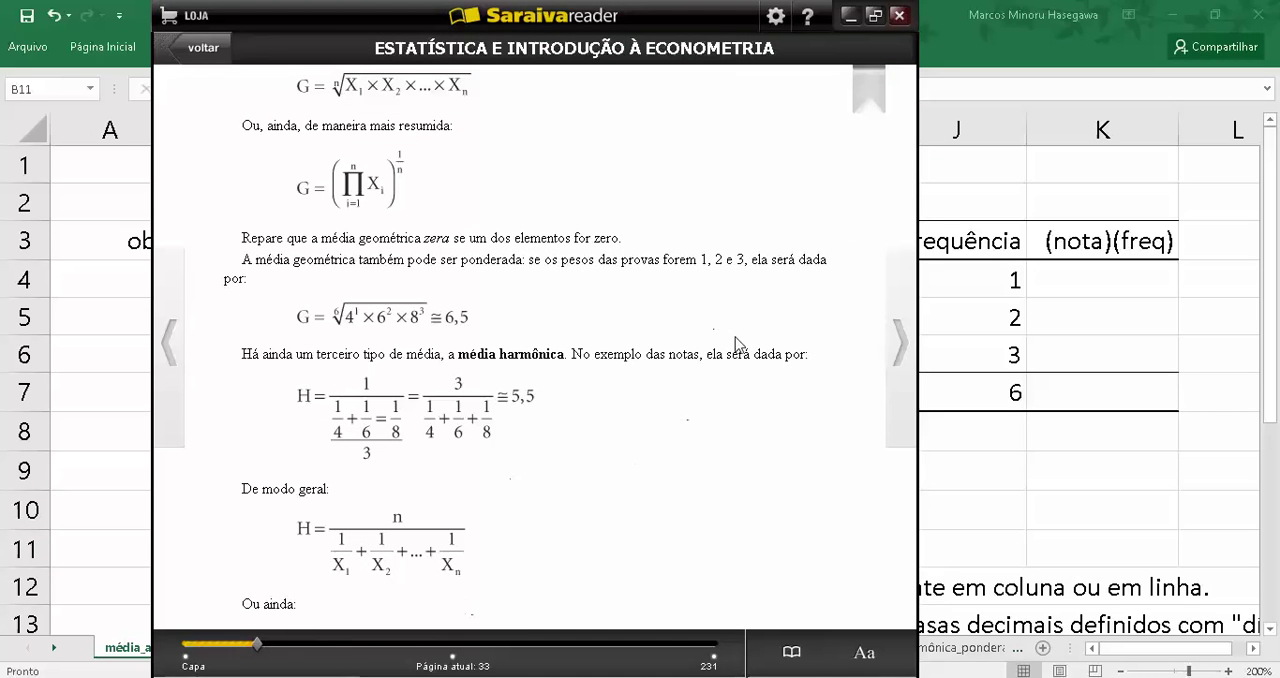
scroll(740, 345, up, 5)
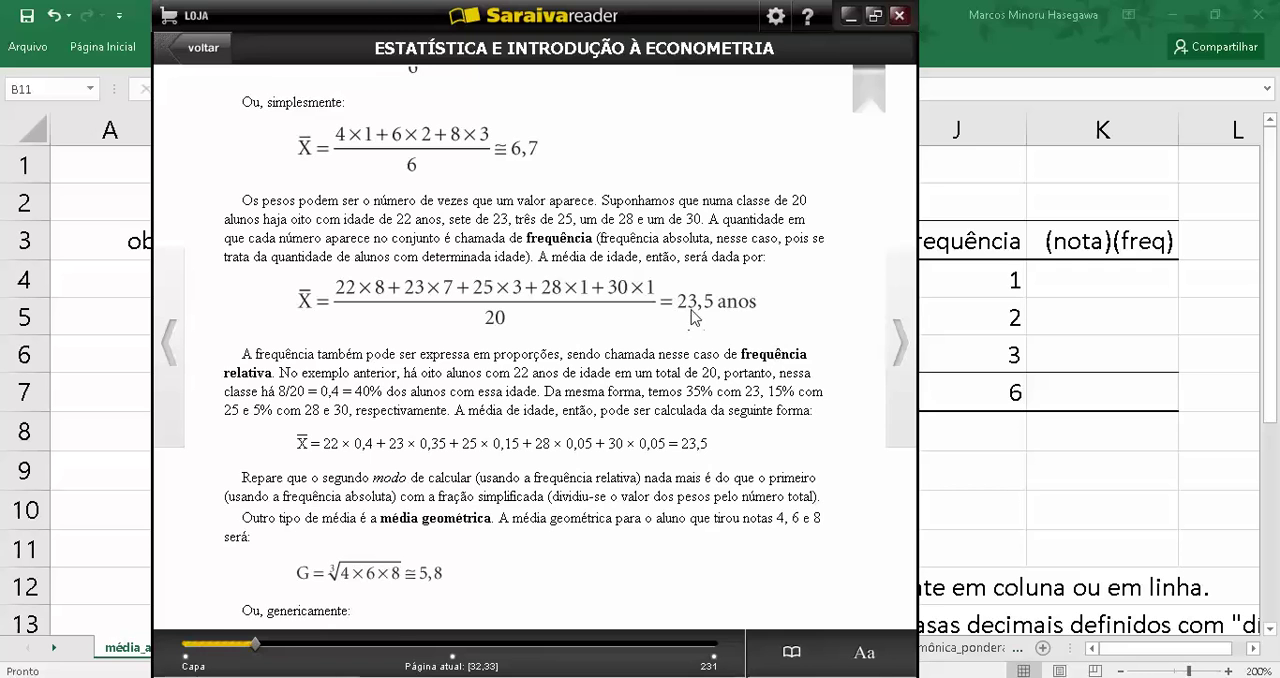
scroll(692, 310, up, 5)
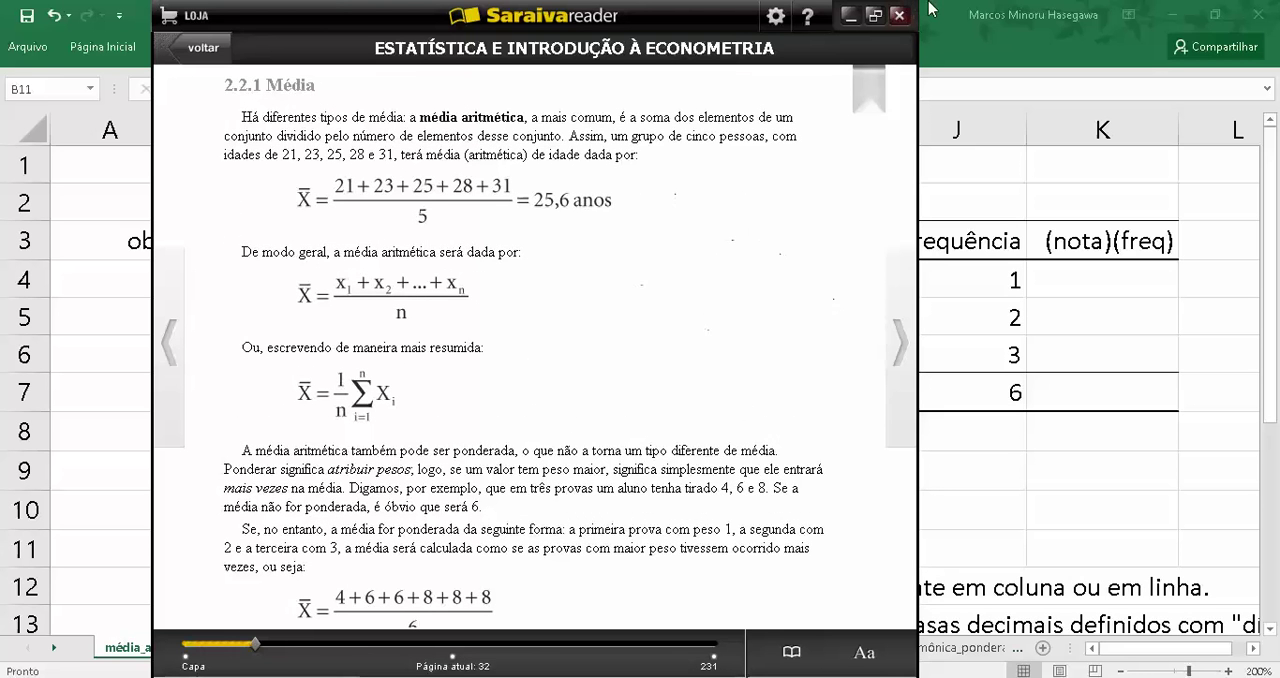
click(849, 17)
Calculate the mean of the ages in C4:C8 with the MÉDIA function in cell C9
click(325, 476)
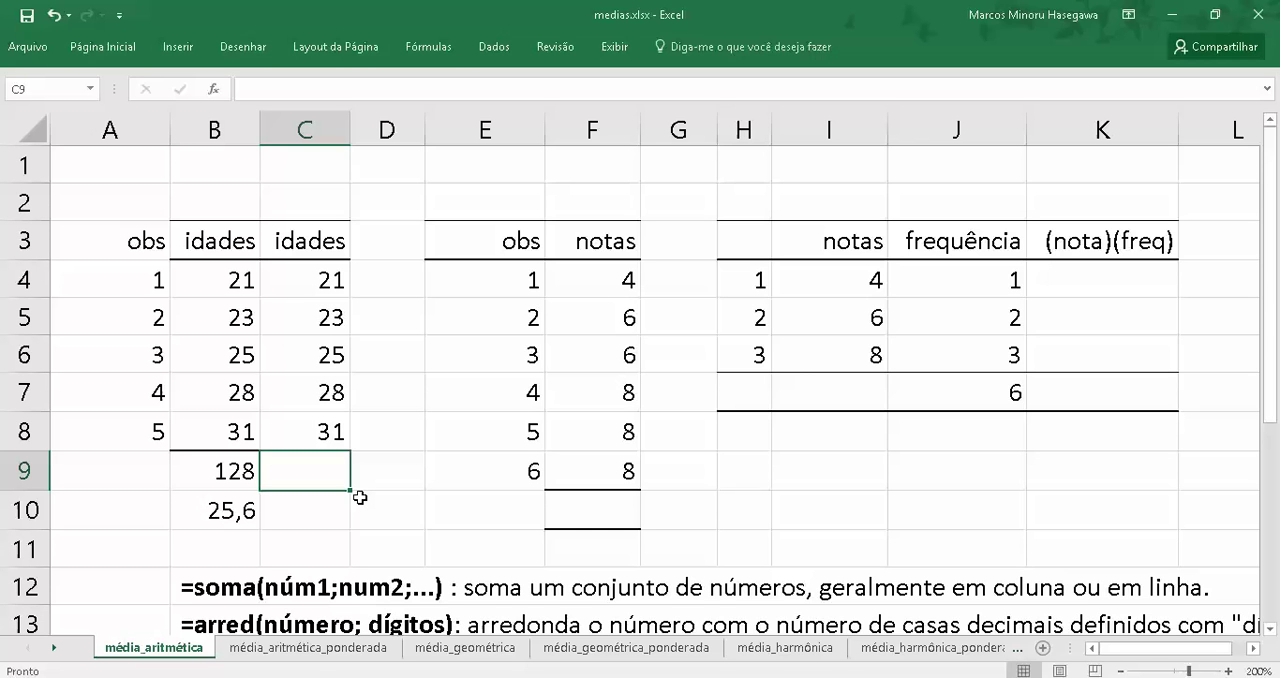
text(=)
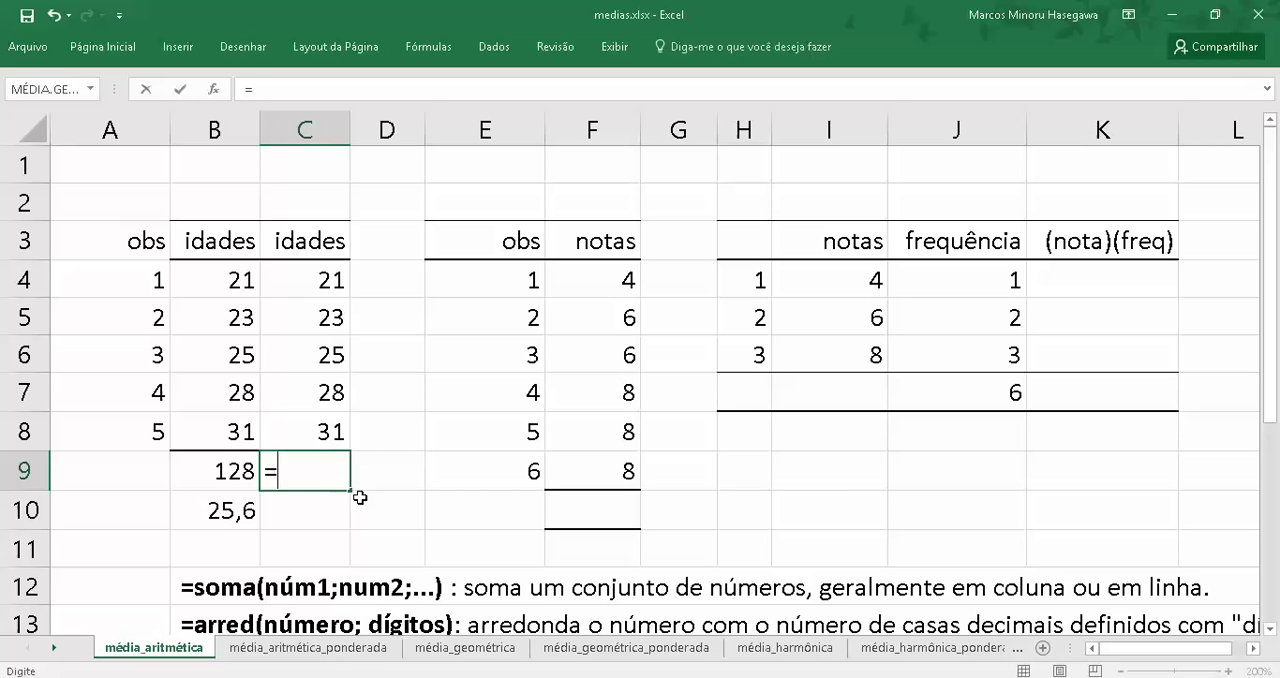
text(m)
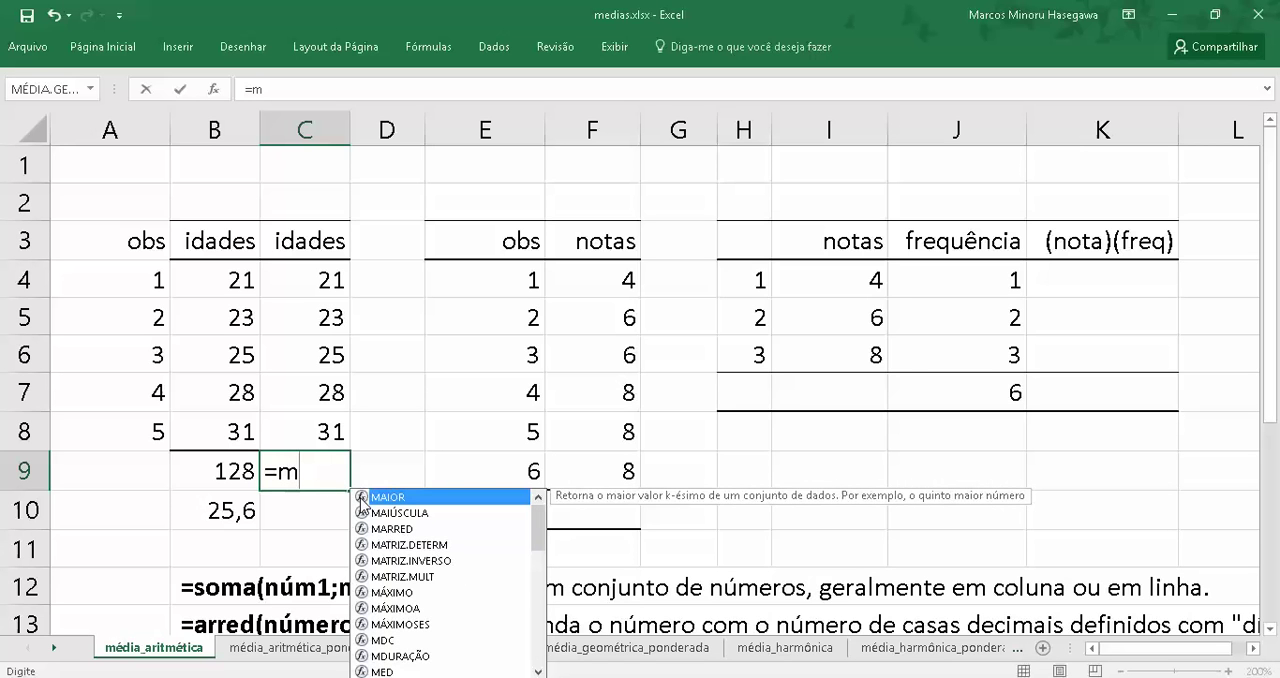
text(é)
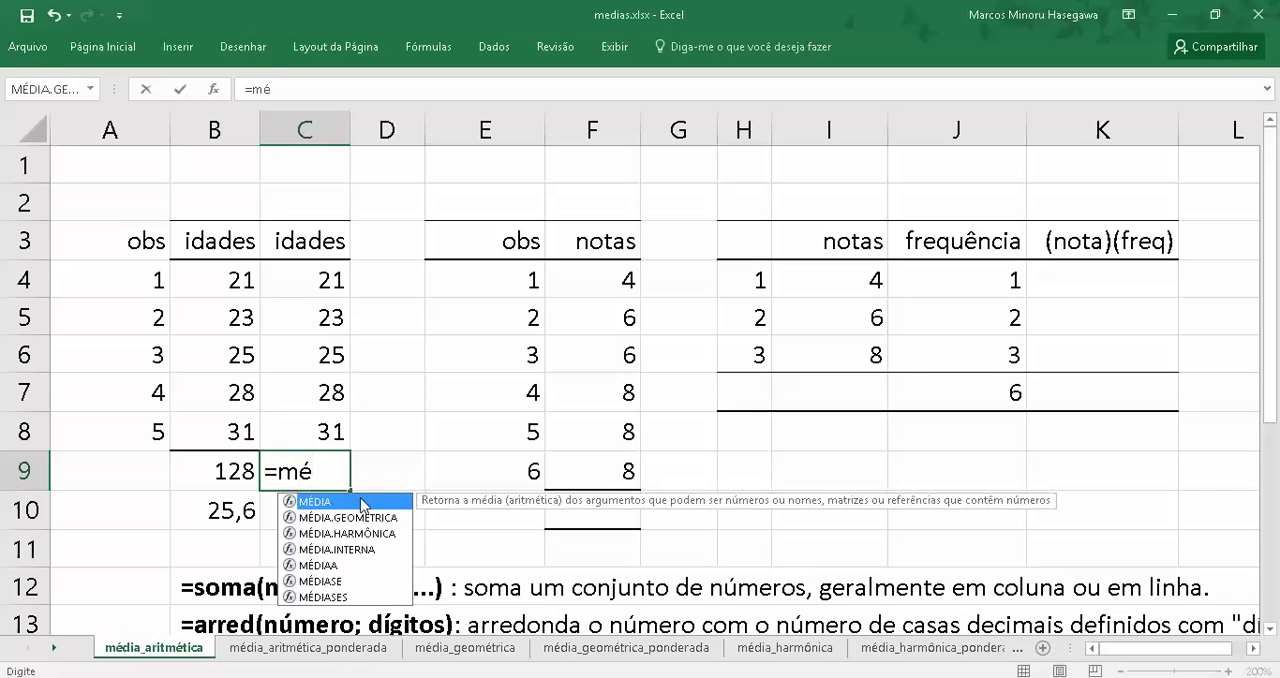
text(dia()
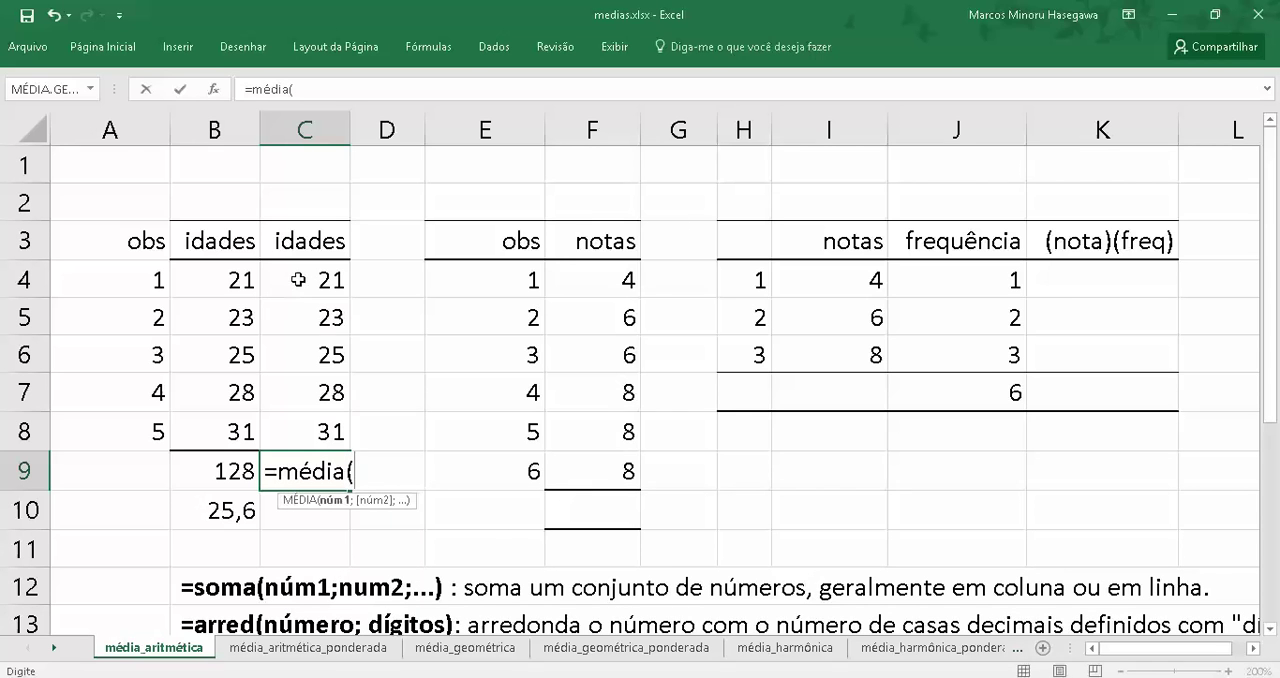
drag(300, 281, 340, 443)
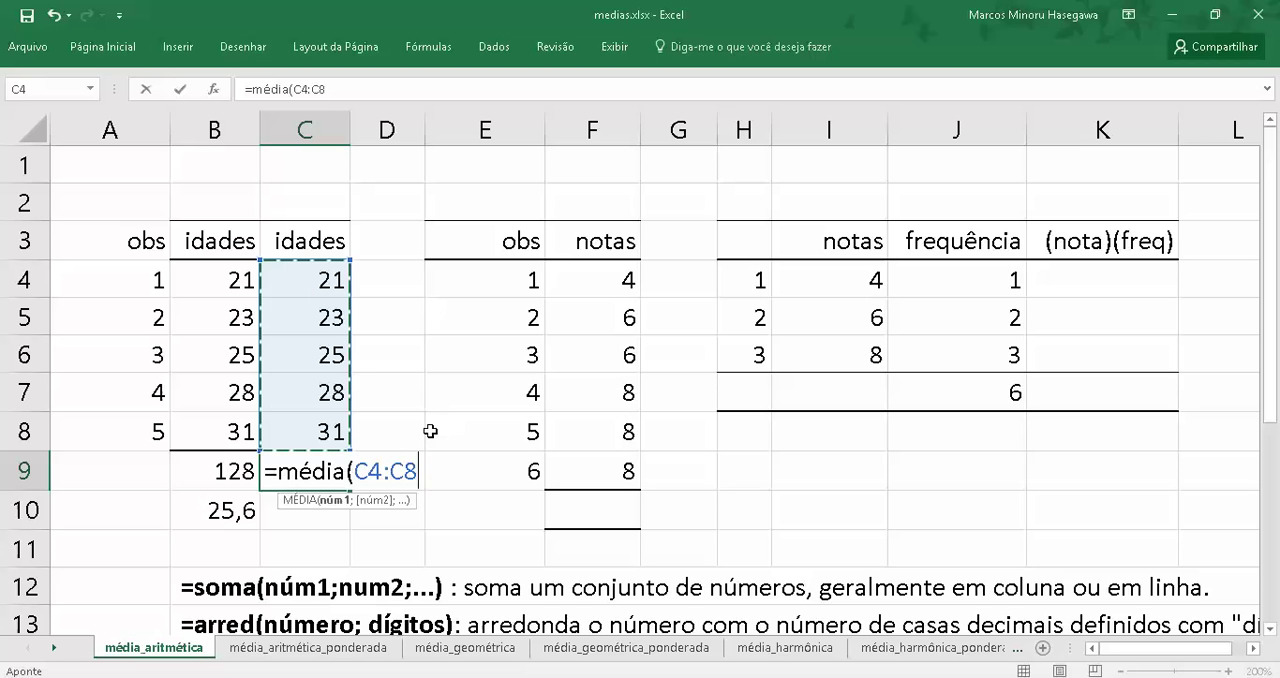
key(Return)
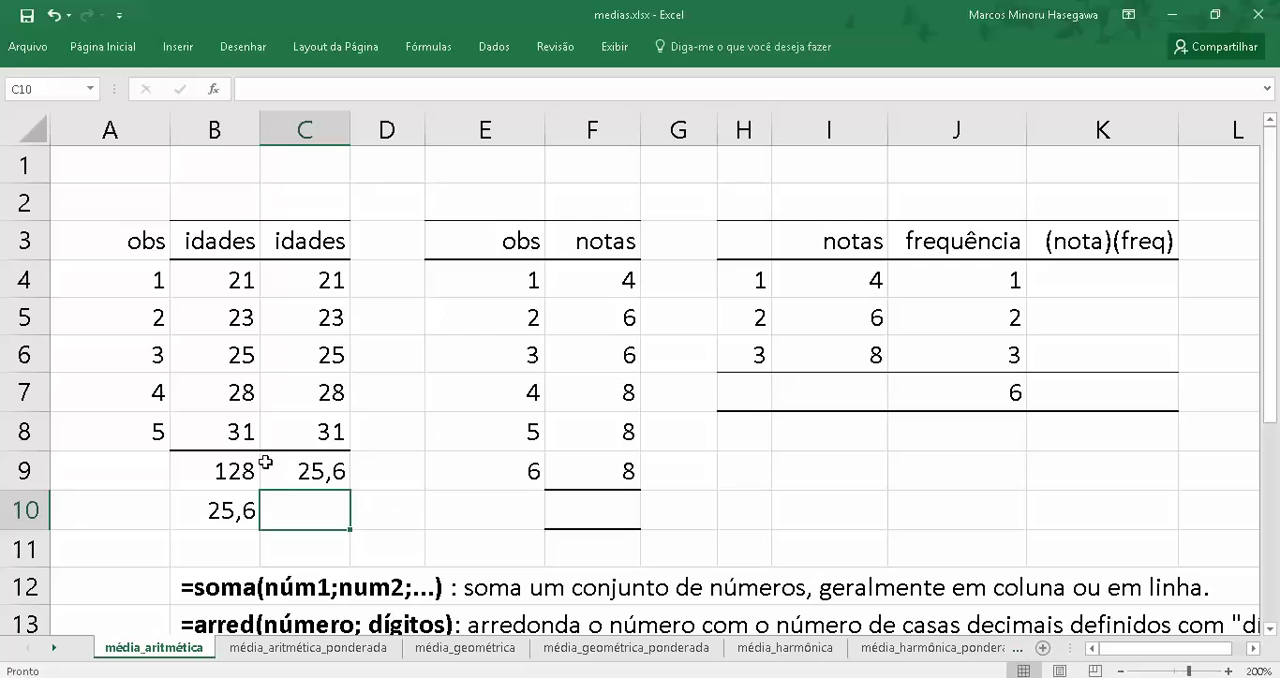
click(300, 472)
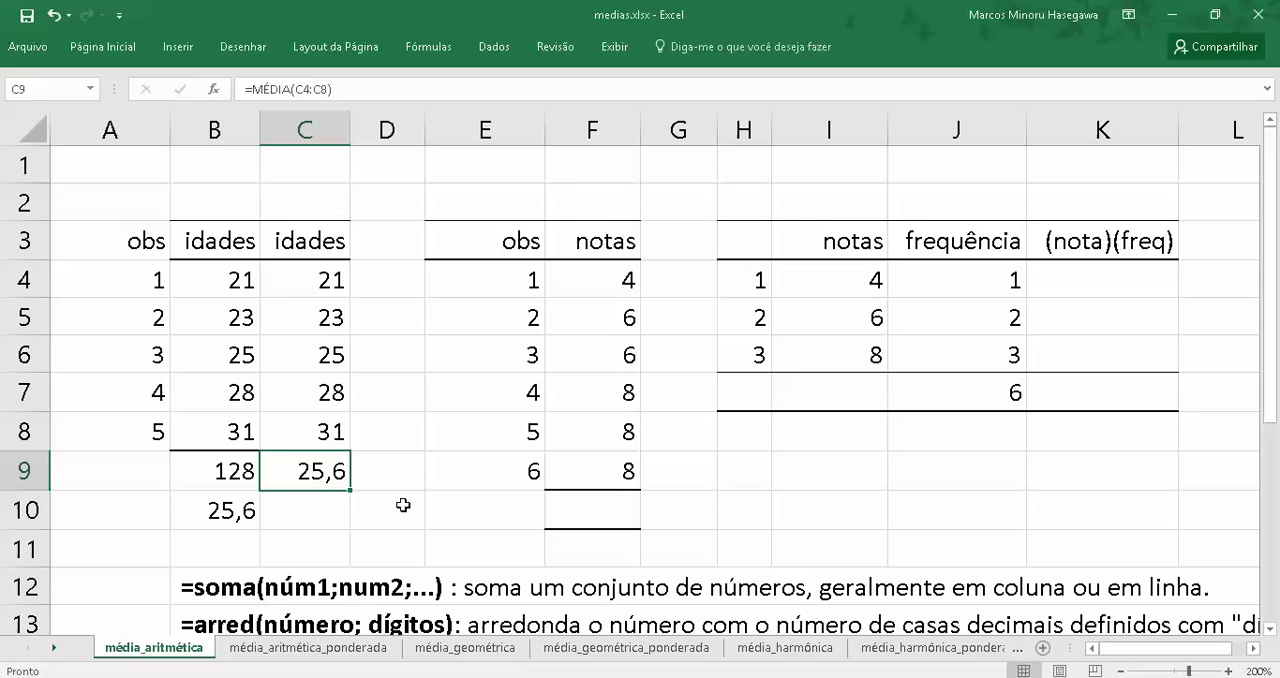
Review the SOMA, ARRED and MÉDIA function descriptions in rows 12 to 14
scroll(403, 505, down, 4)
scroll(403, 505, up, 4)
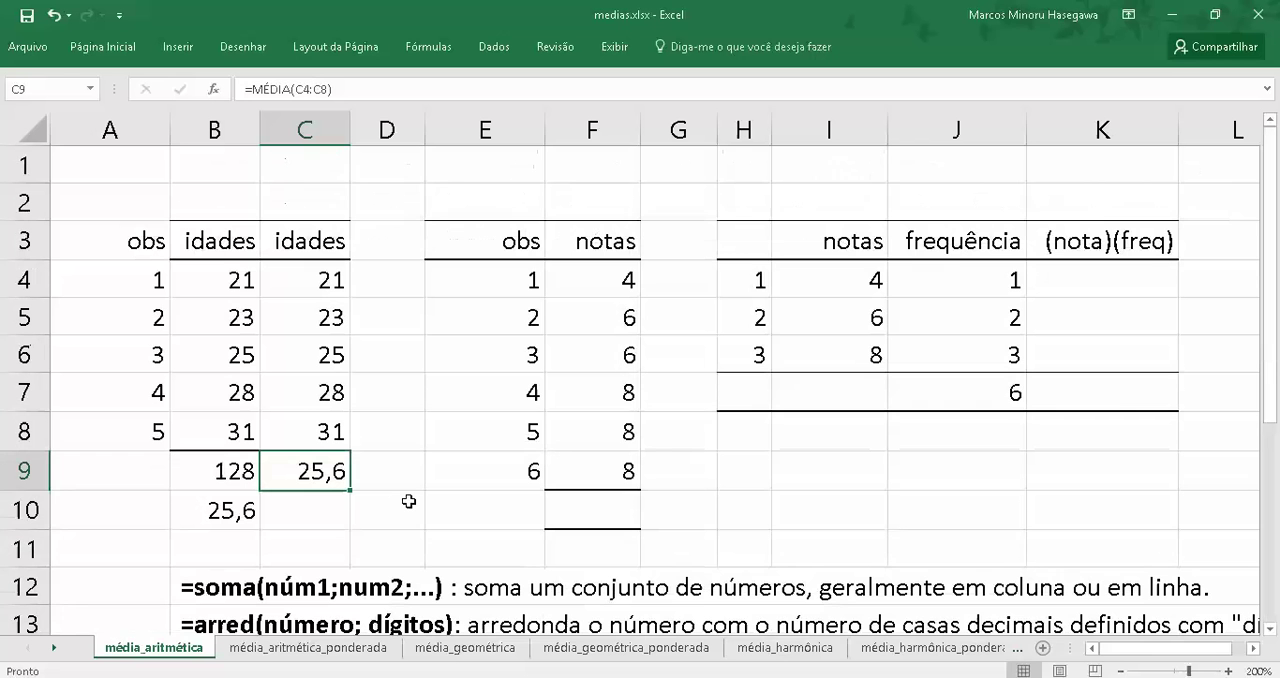
scroll(409, 501, down, 4)
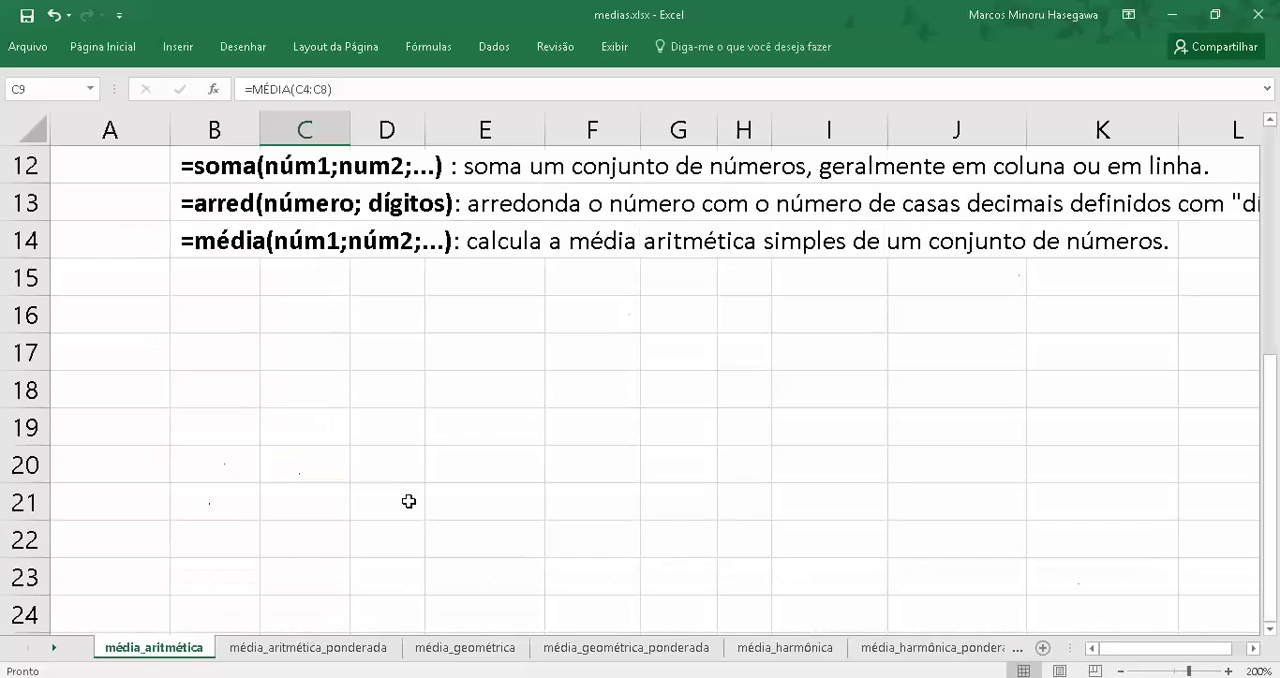
scroll(400, 472, up, 4)
click(245, 545)
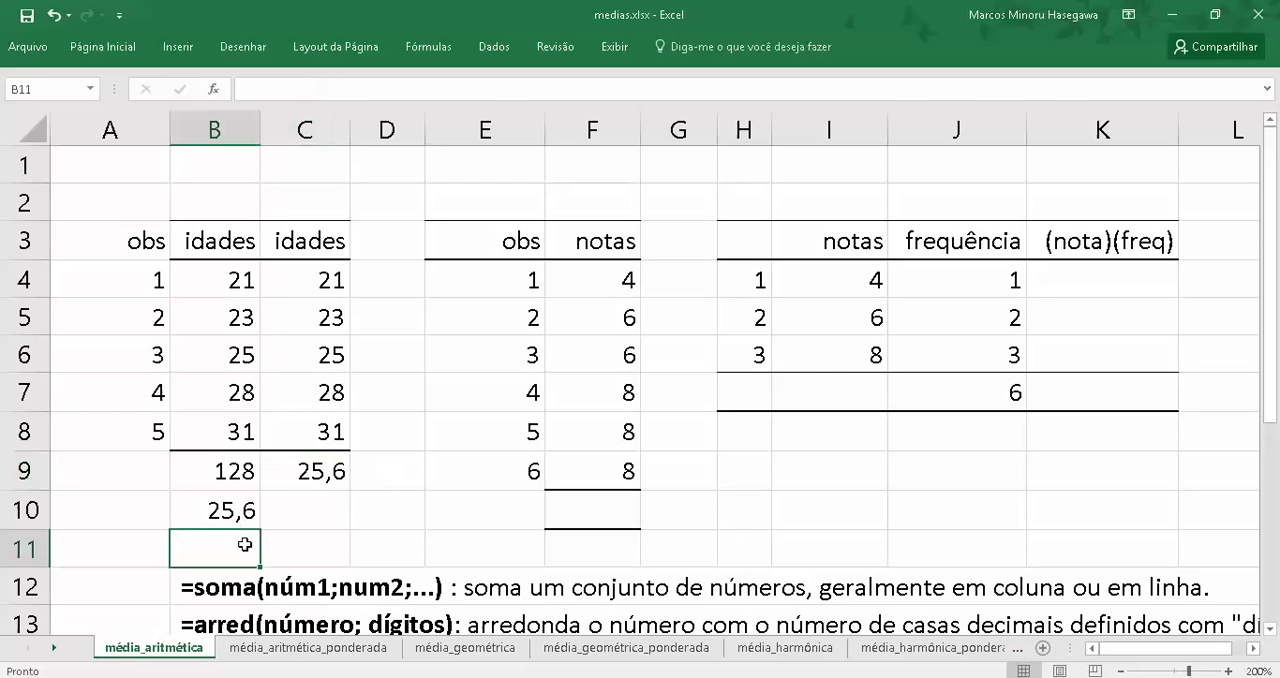
key(Down)
key(Down)
key(Down)
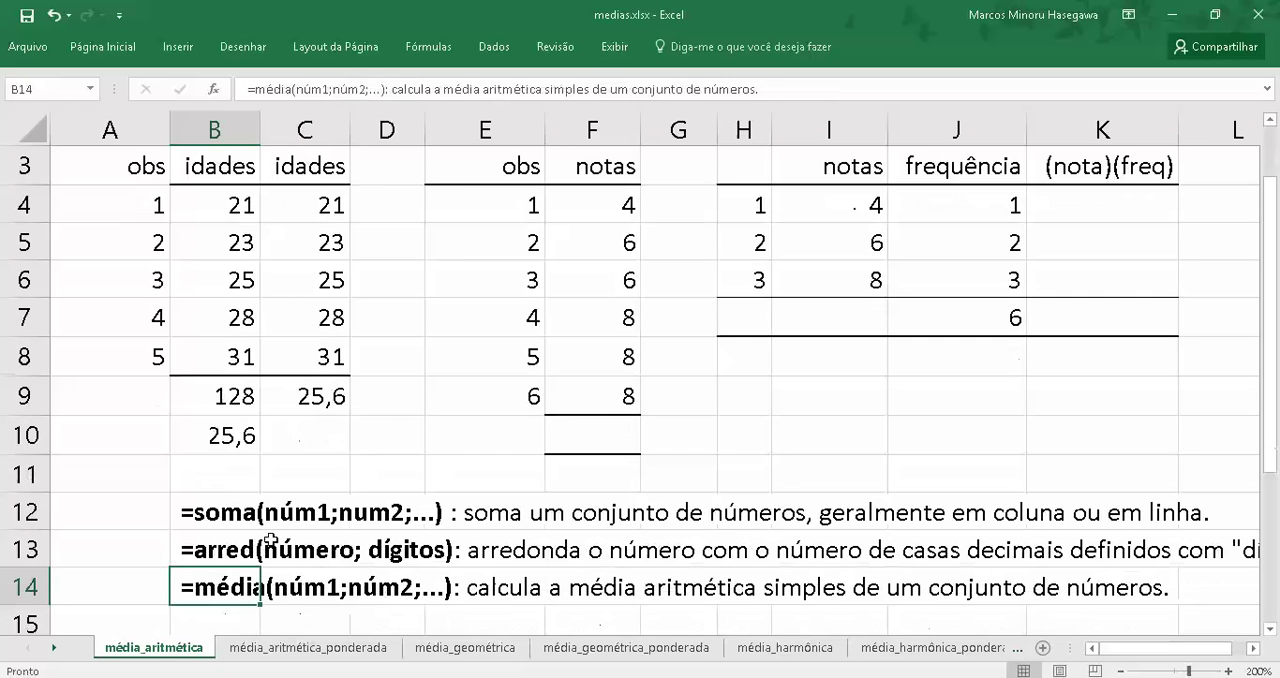
Inspect the formulas behind the two mean ages in cells B10 and C9
key(Up)
key(Up)
key(Up)
key(Up)
key(Up)
key(Up)
key(Up)
key(Up)
key(Up)
key(Up)
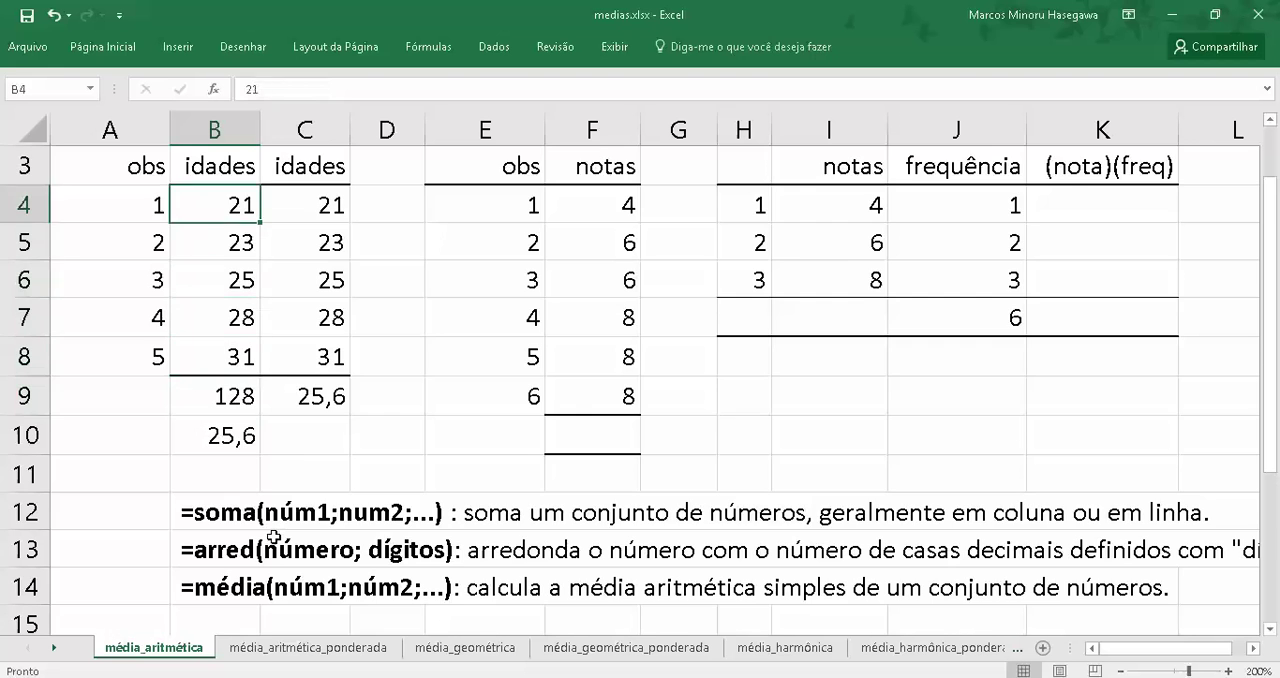
key(Up)
key(Down)
key(Down)
key(Down)
key(Down)
key(Down)
key(Down)
key(Down)
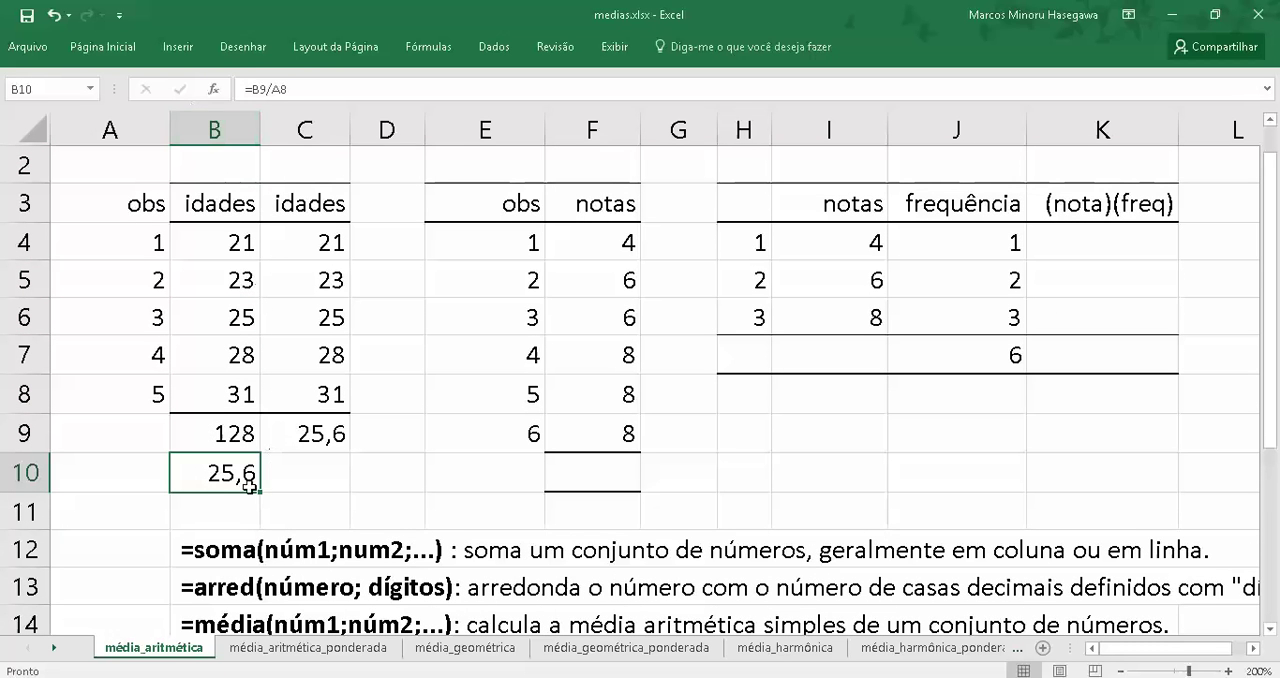
click(214, 90)
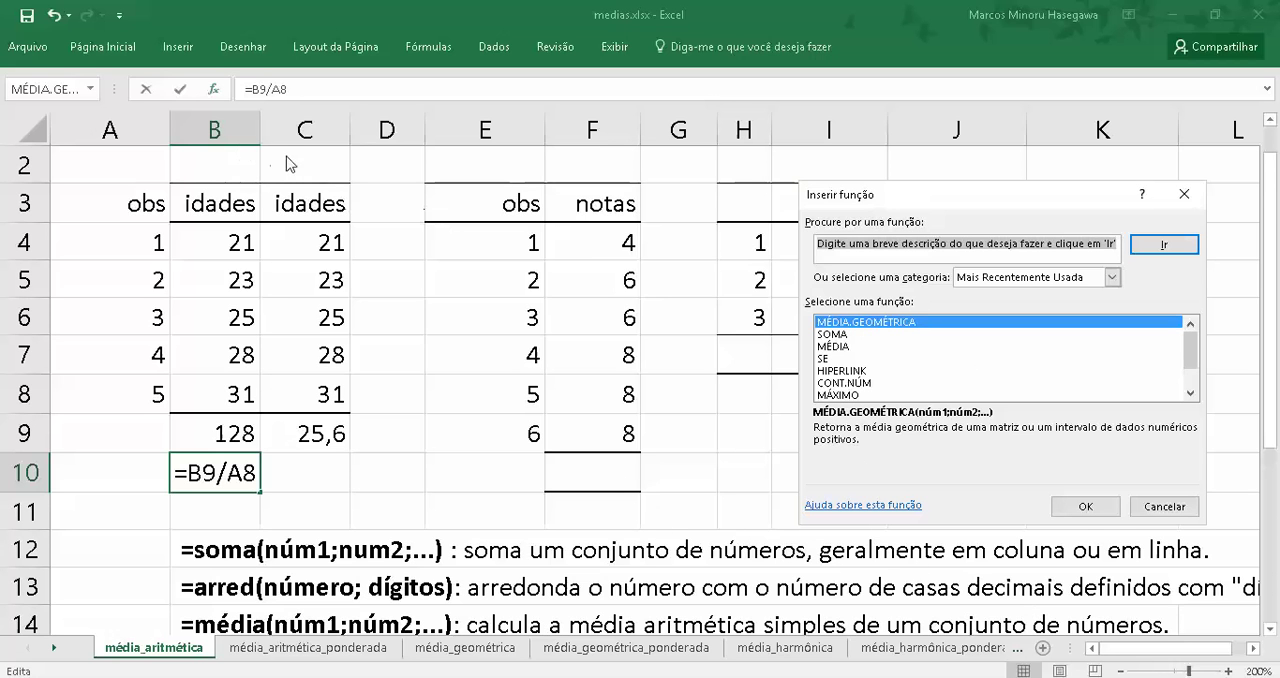
key(Escape)
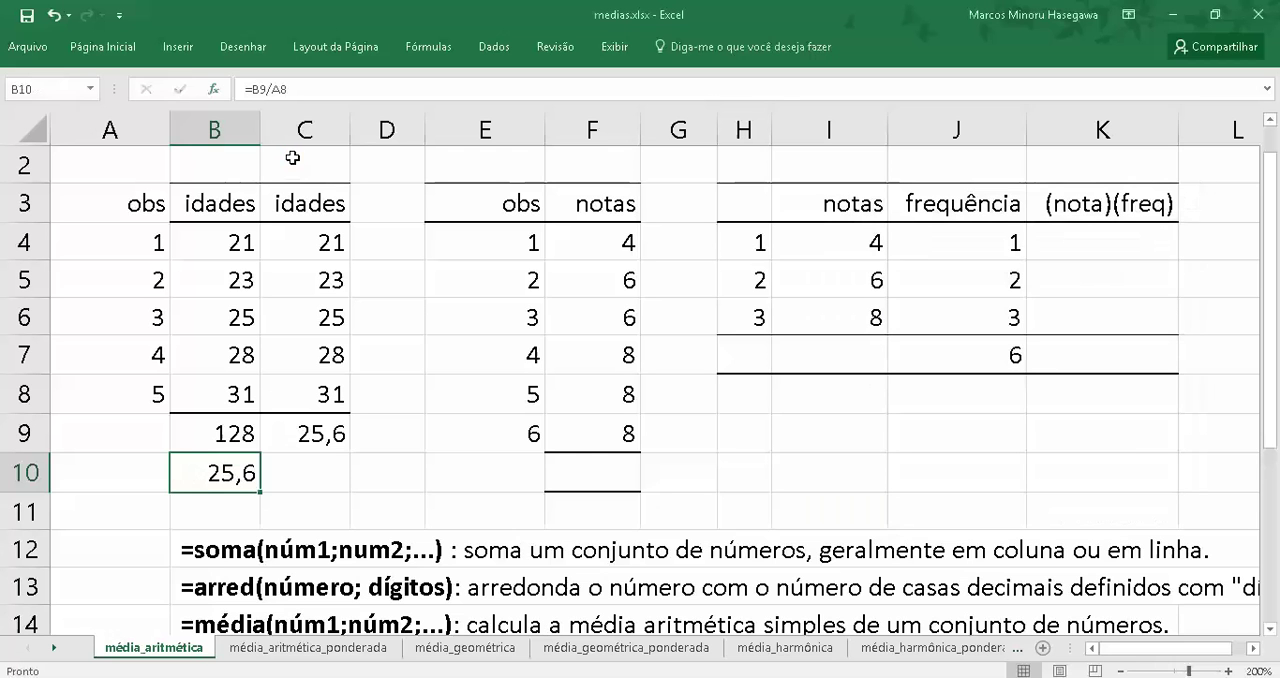
click(316, 432)
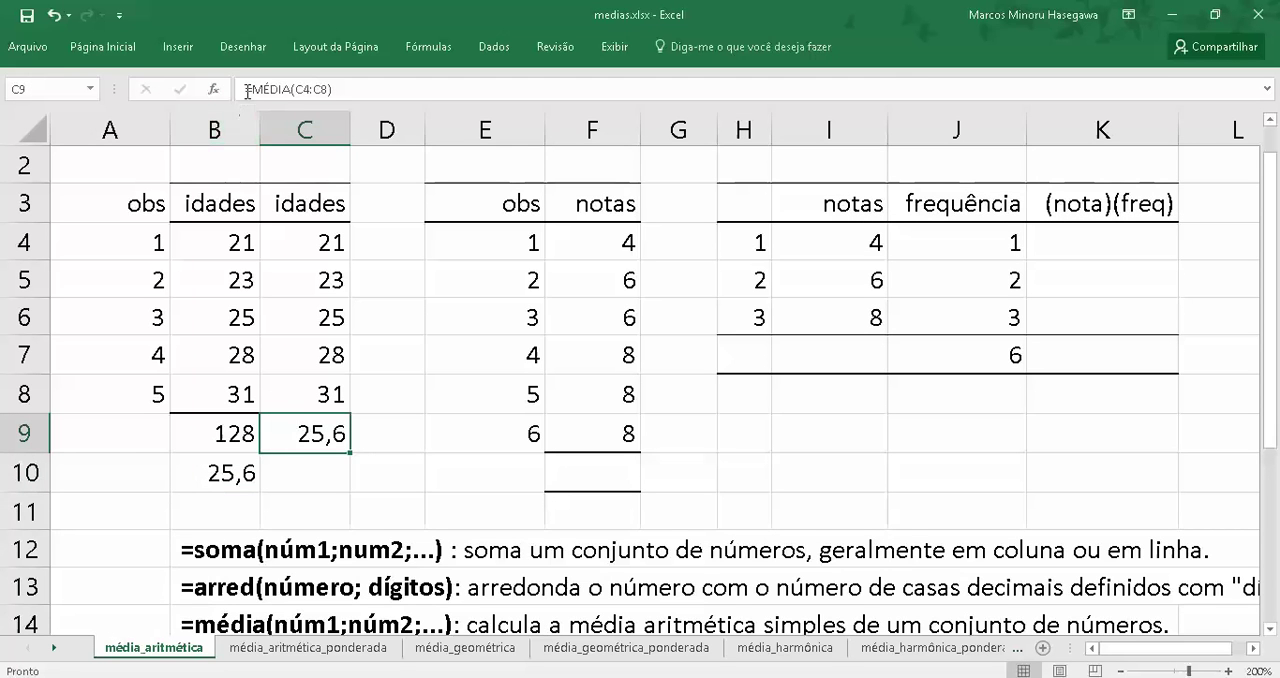
Inspect the arguments of the MÉDIA function in cell C9 without changing them
click(213, 92)
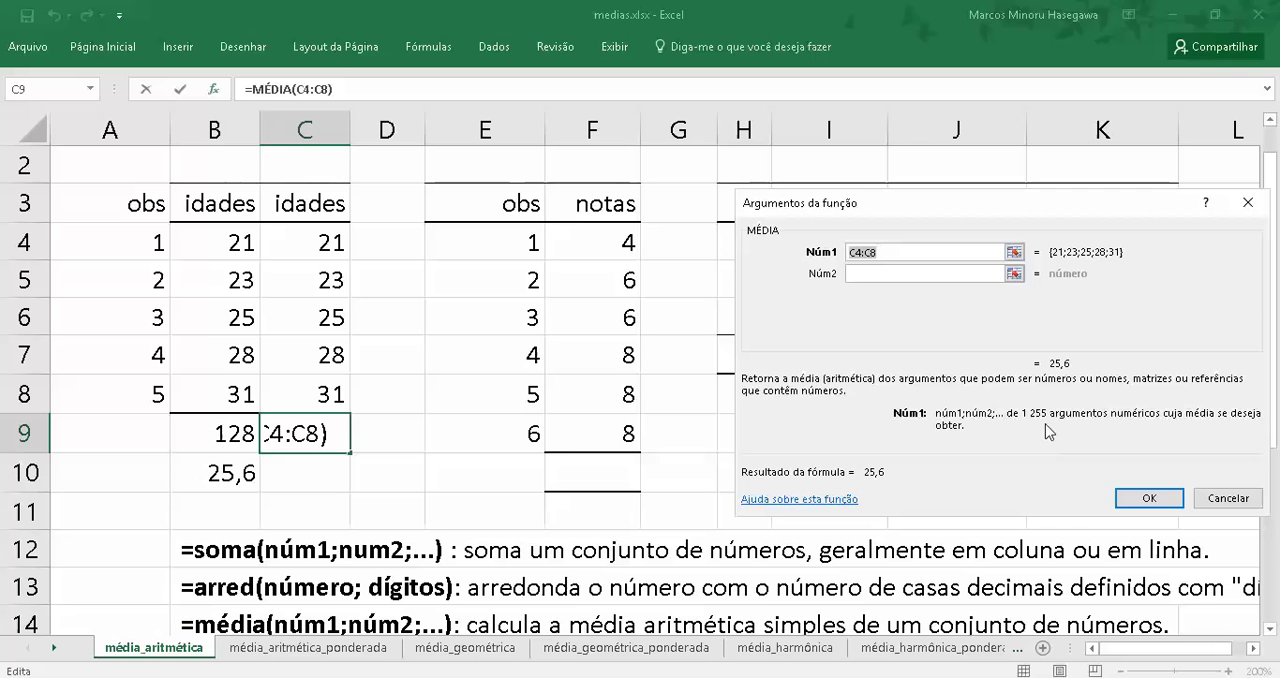
click(1228, 498)
key(Escape)
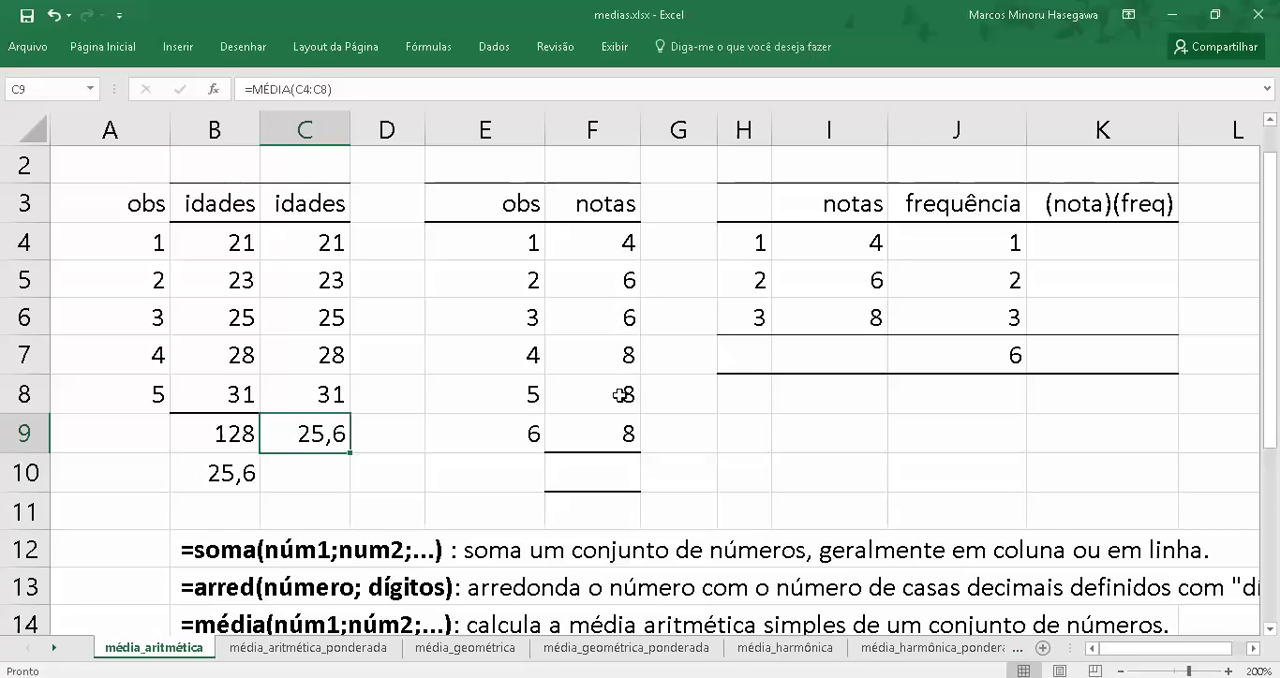
Calculate the mean of the notas in F4:F9 with the MÉDIA function in cell F10
click(603, 469)
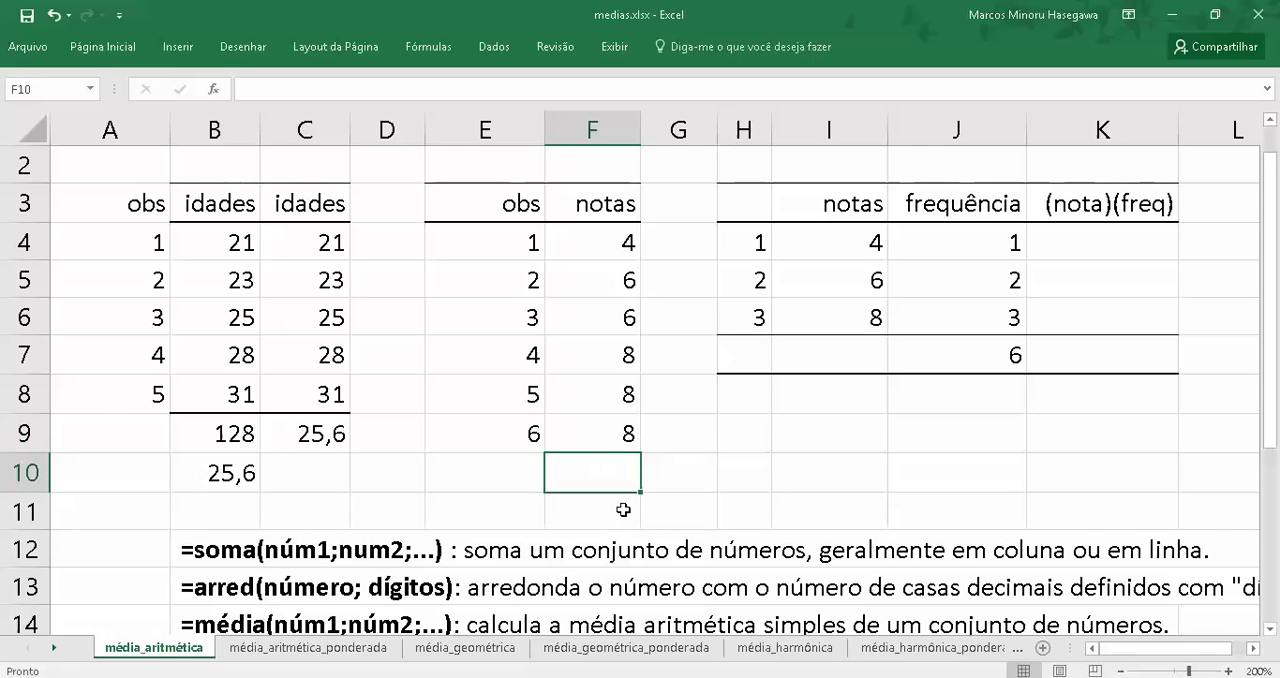
text(=)
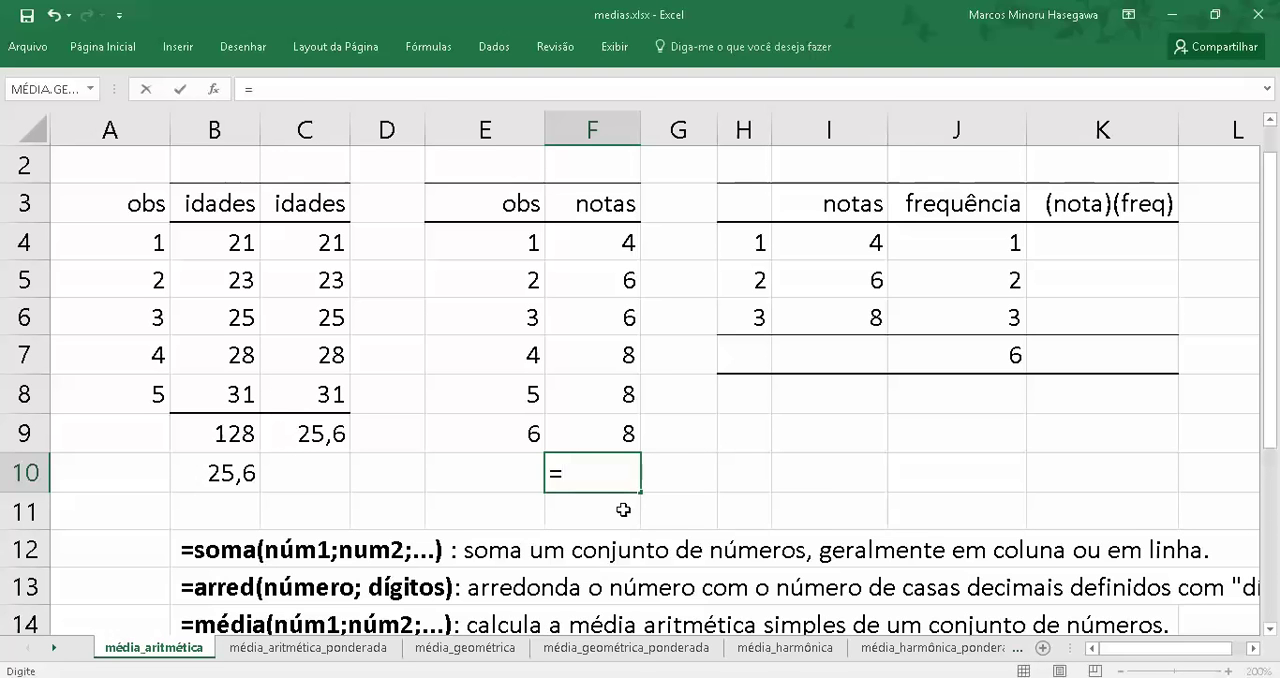
text(m)
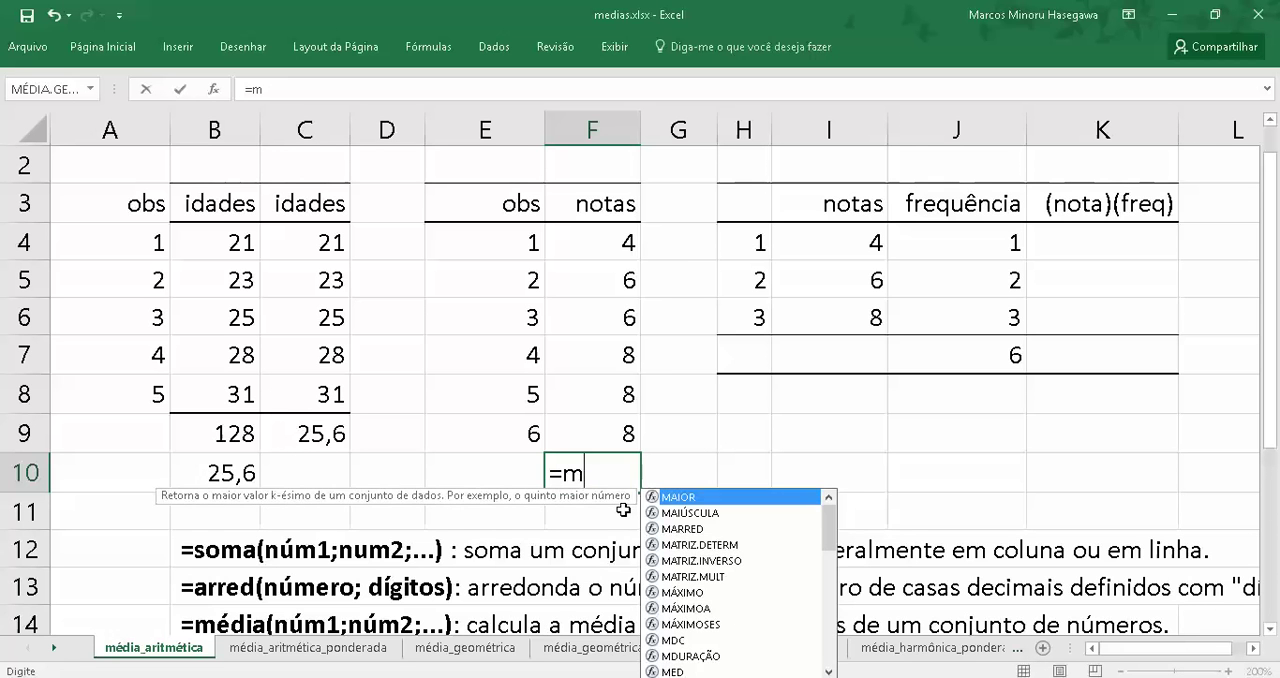
text(édia()
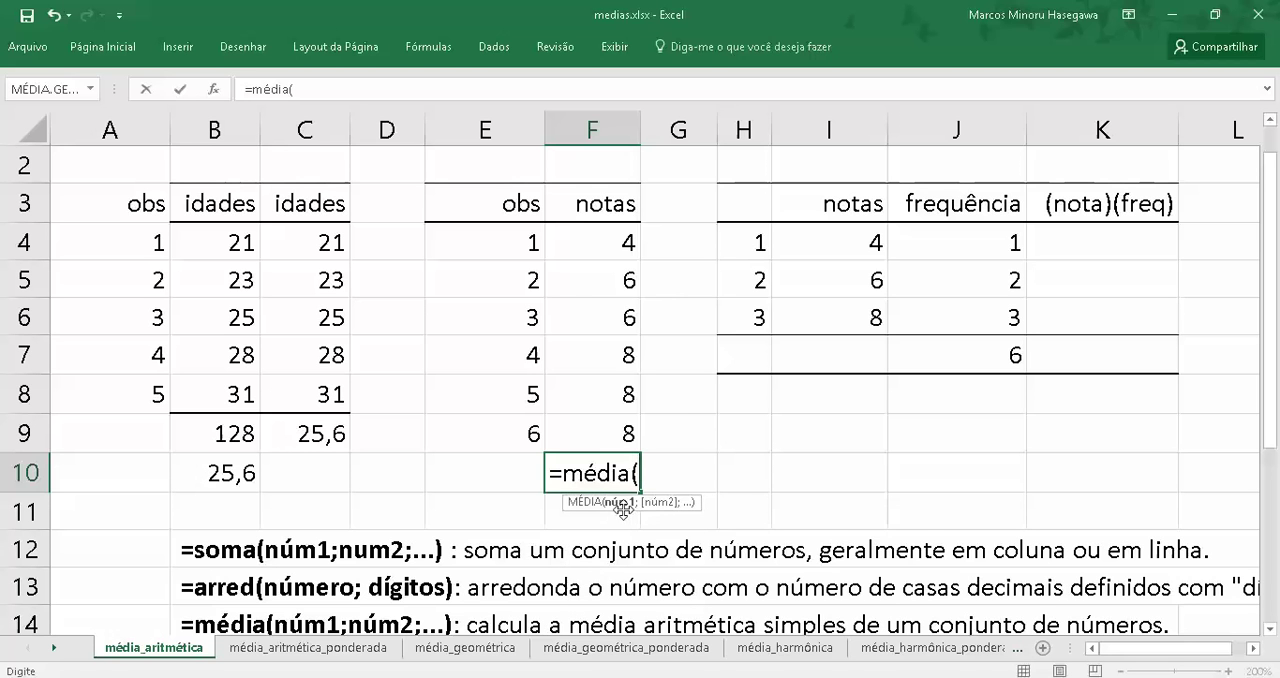
drag(600, 246, 605, 440)
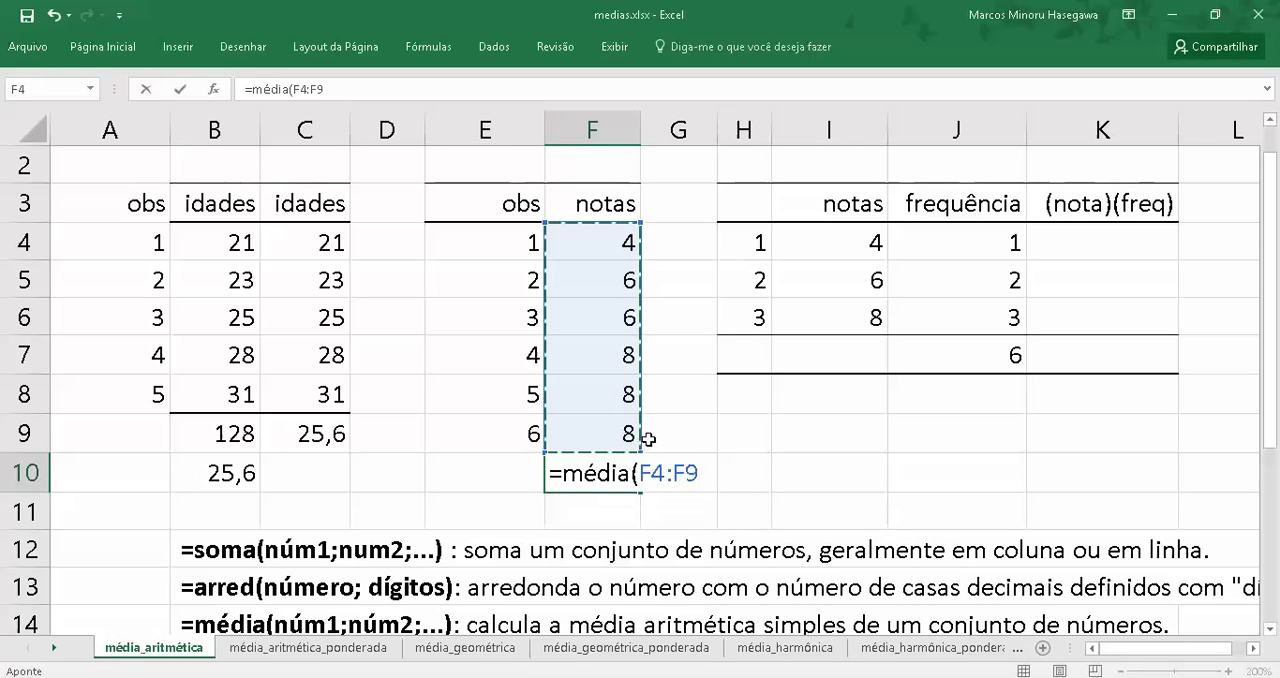
key(Return)
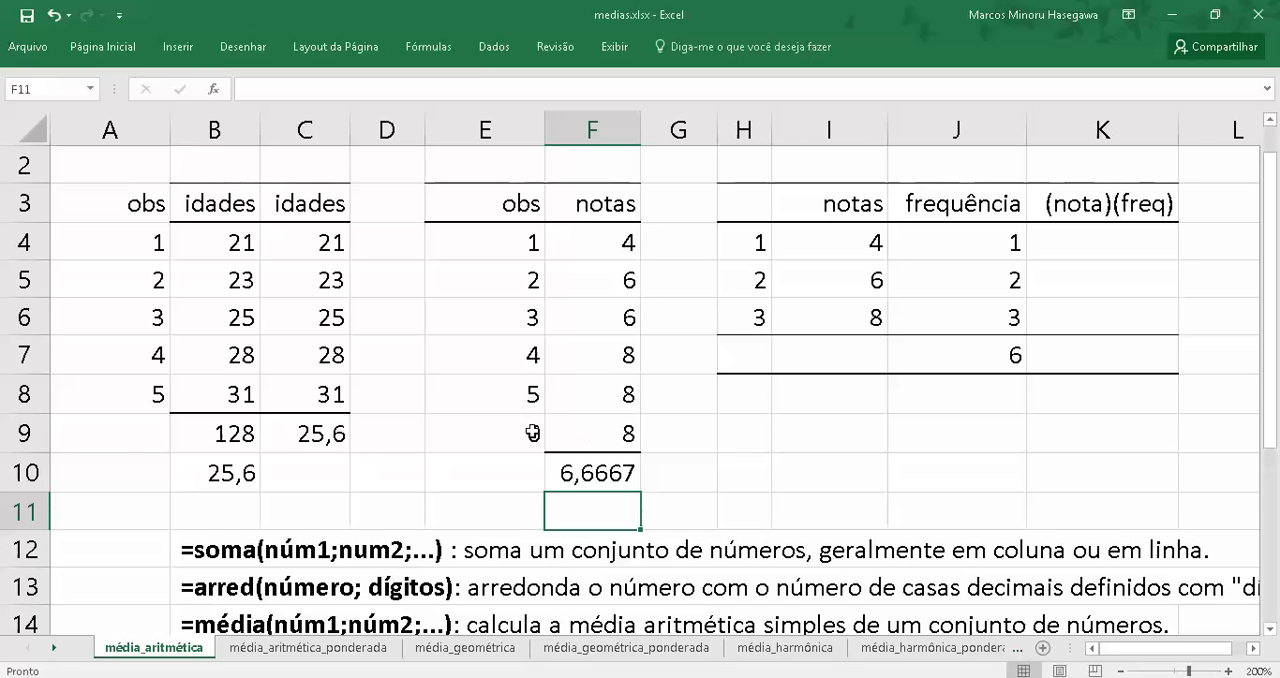
Multiply the first nota by its frequency in cell K4 with the formula =I4*J4
click(1094, 243)
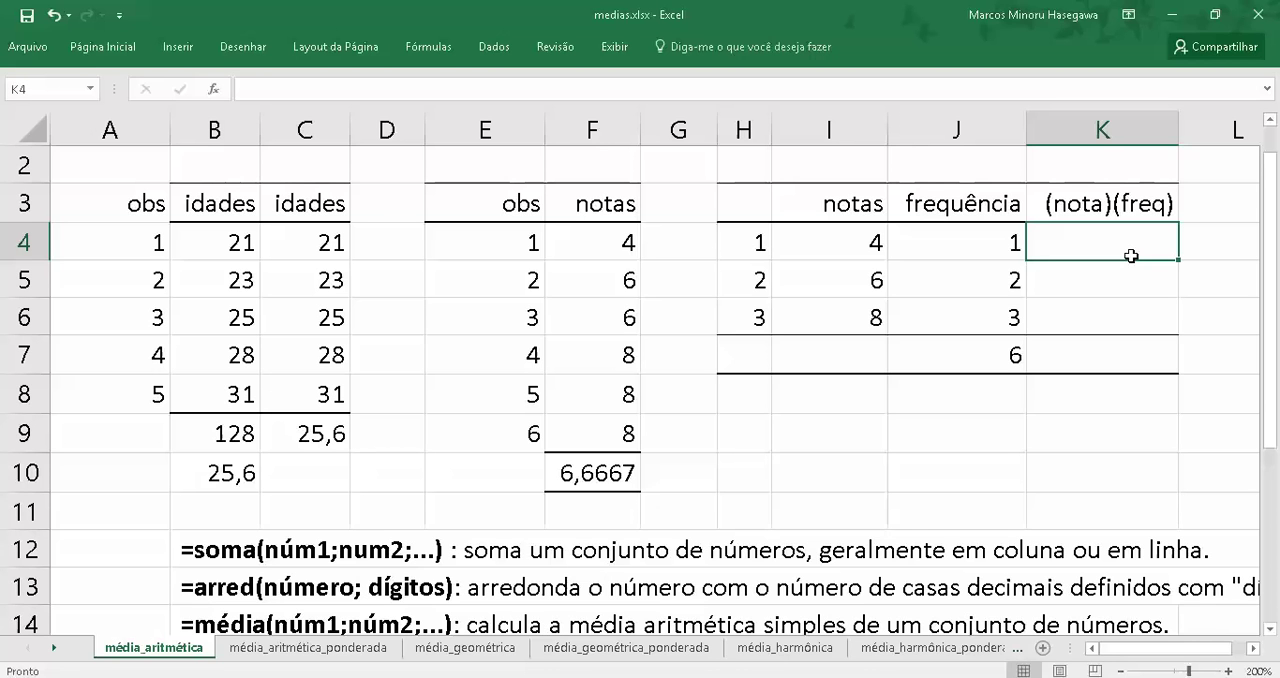
click(961, 208)
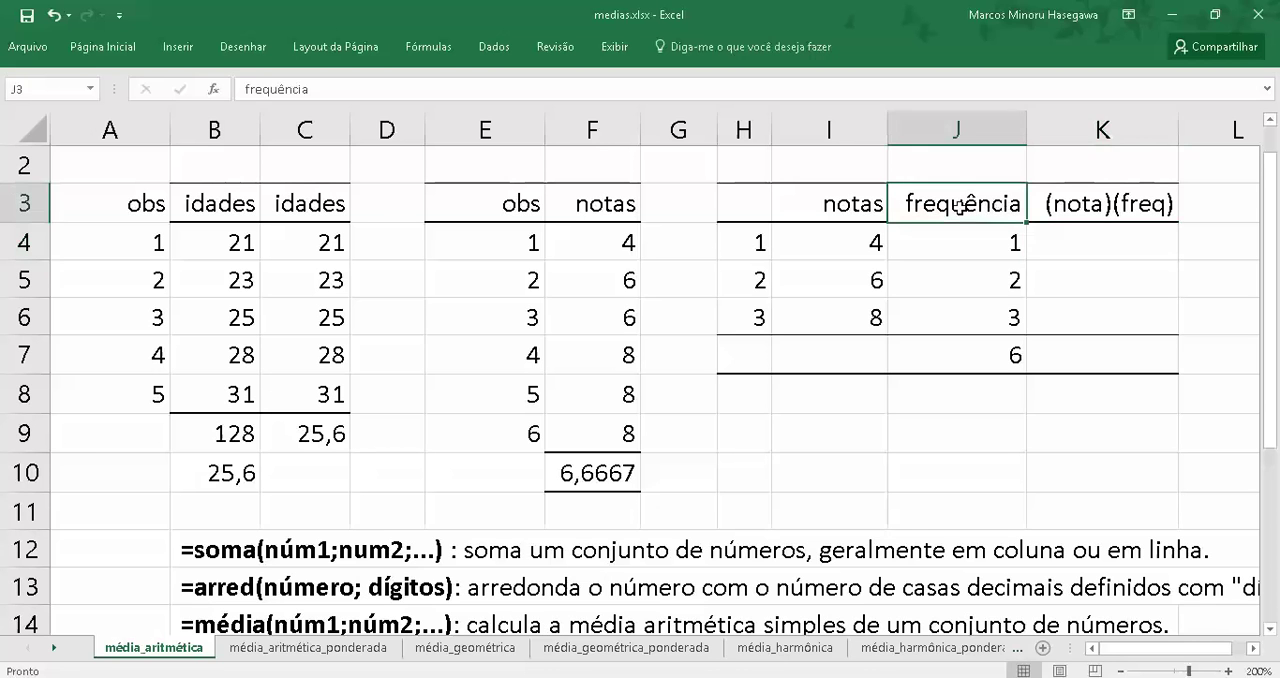
click(1052, 248)
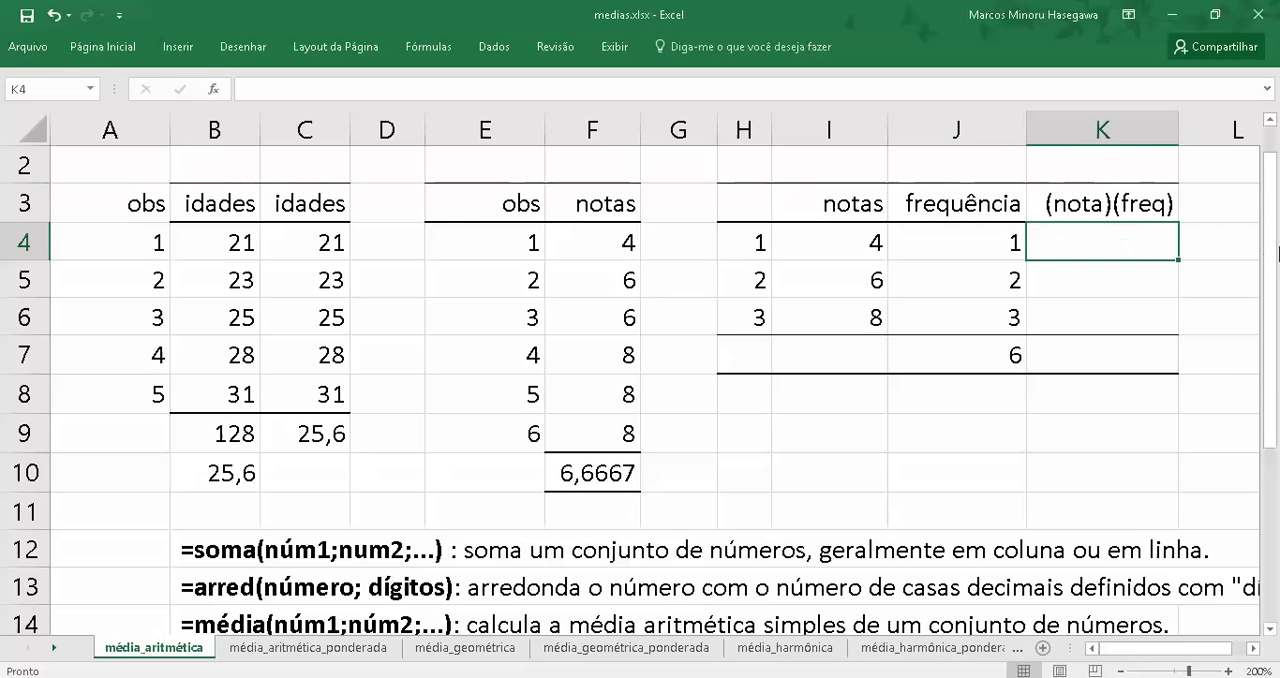
text(=)
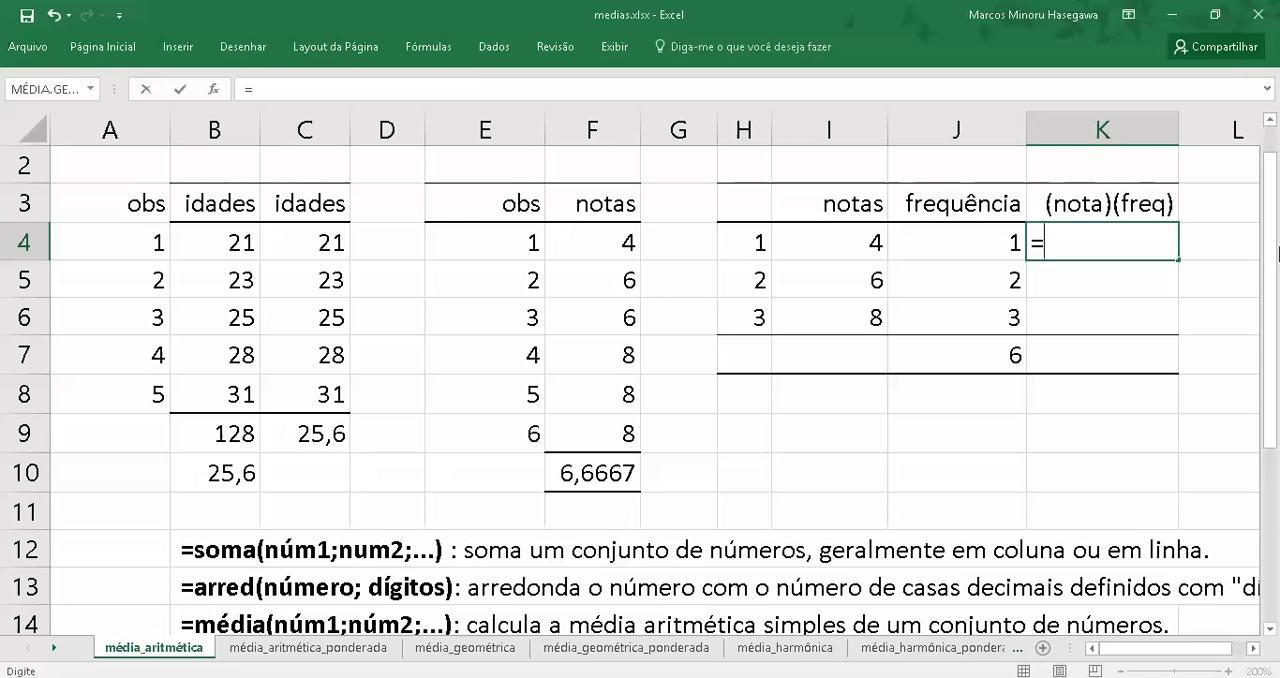
click(819, 243)
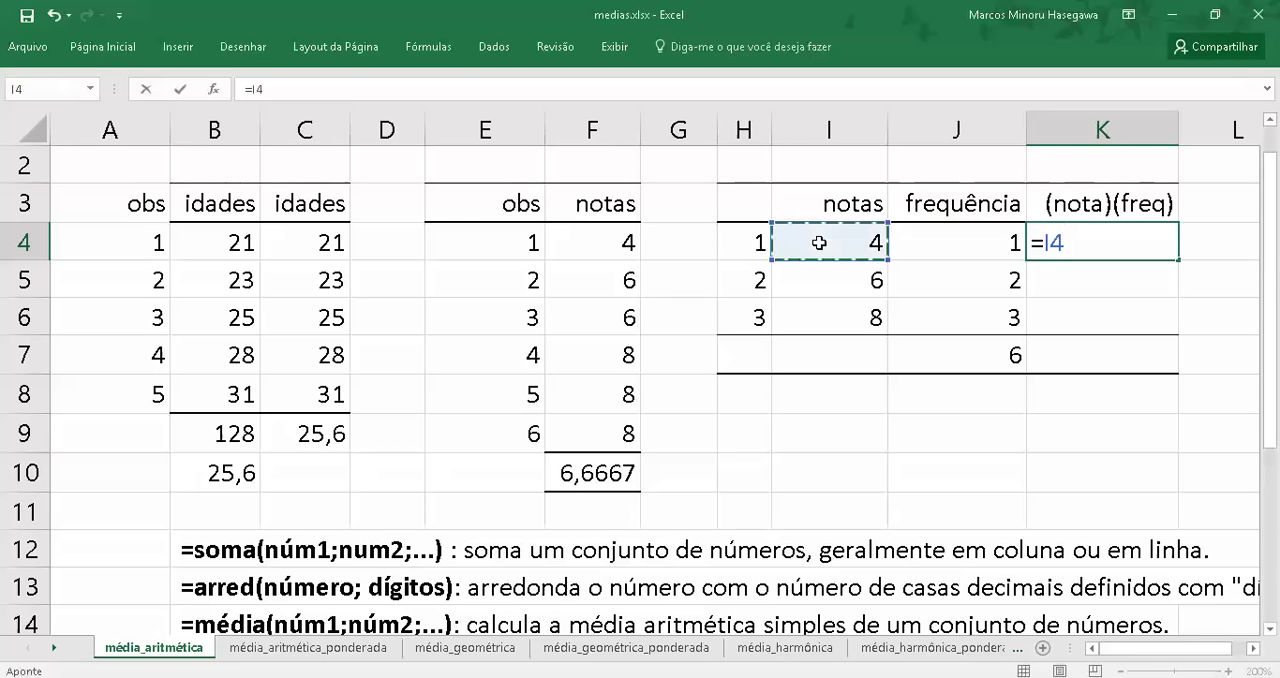
text(*)
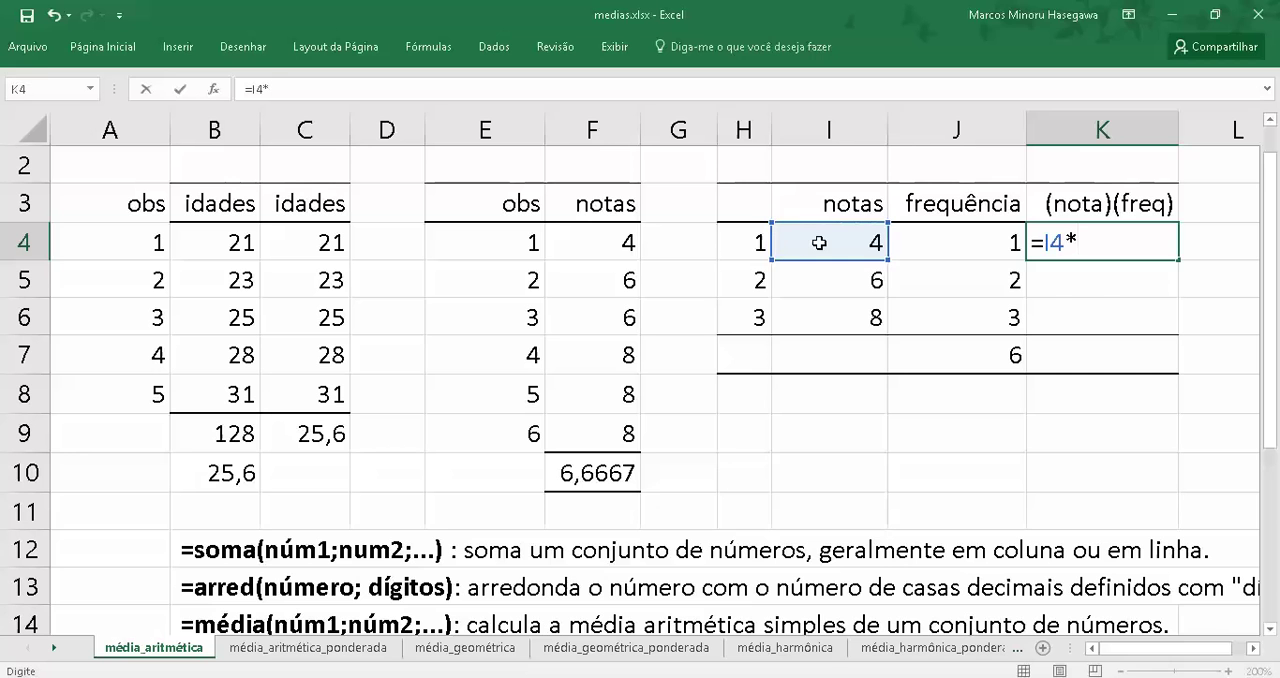
click(965, 244)
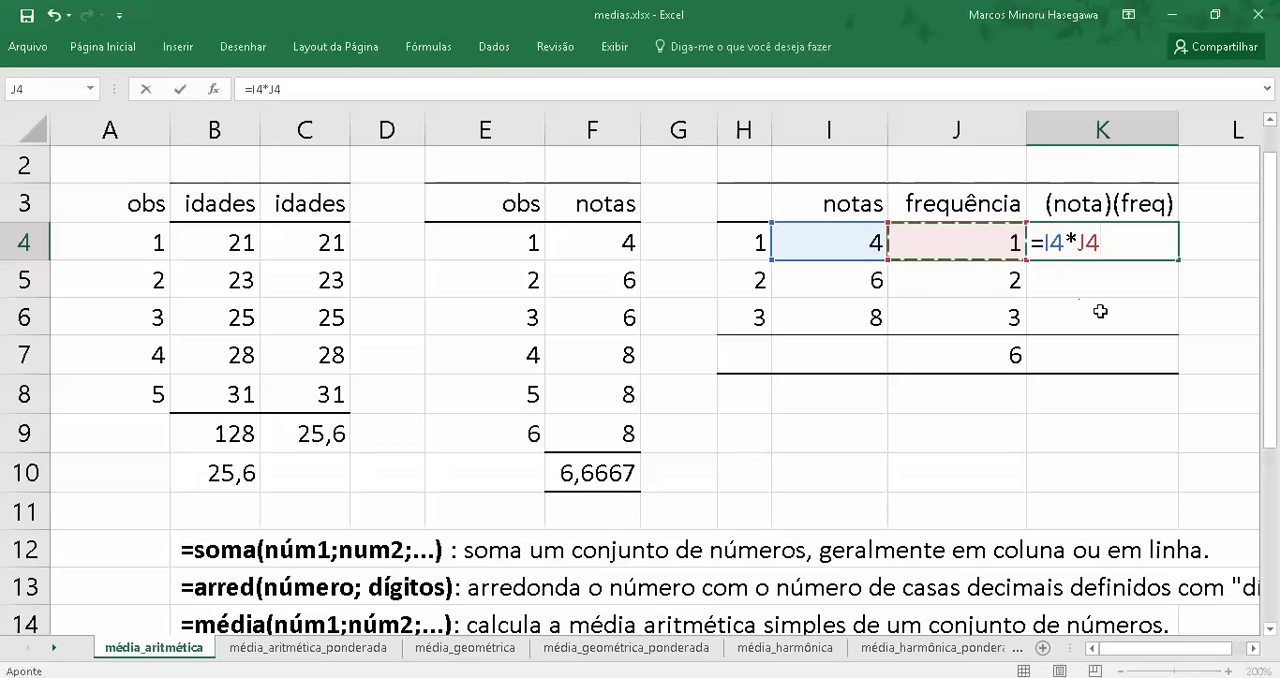
key(Return)
key(Up)
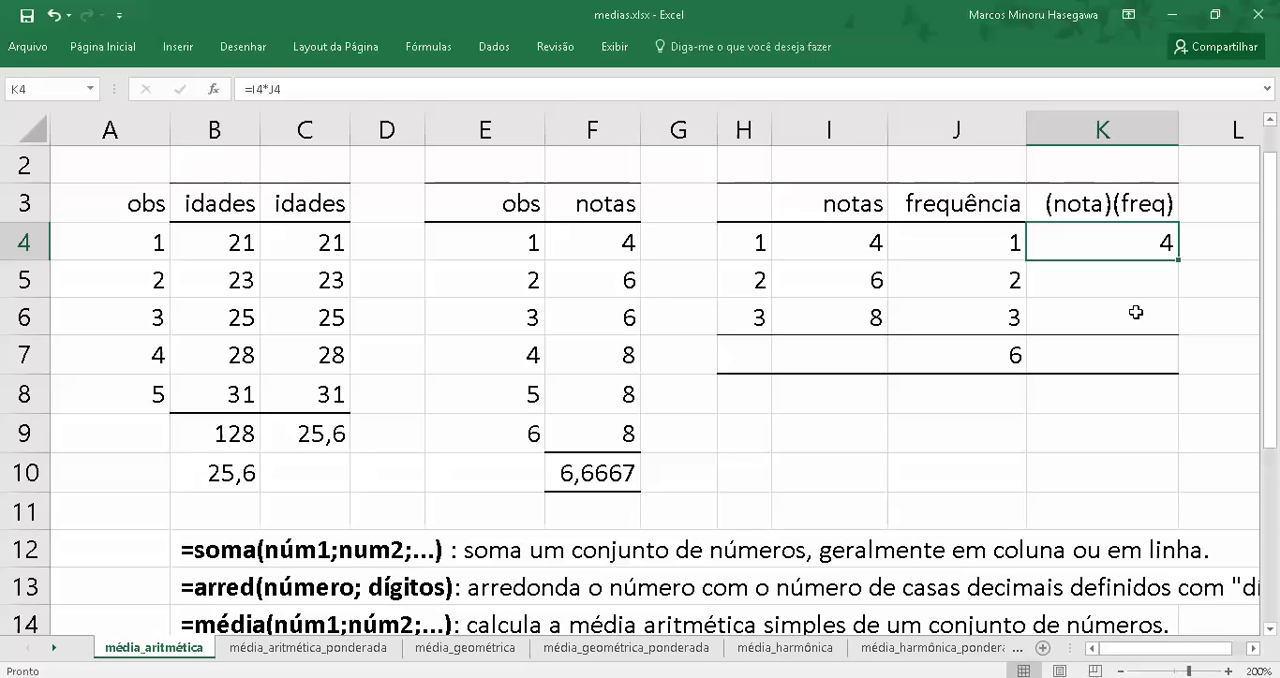
Copy the product formula from K4 into cells K5:K6
key(ctrl+c)
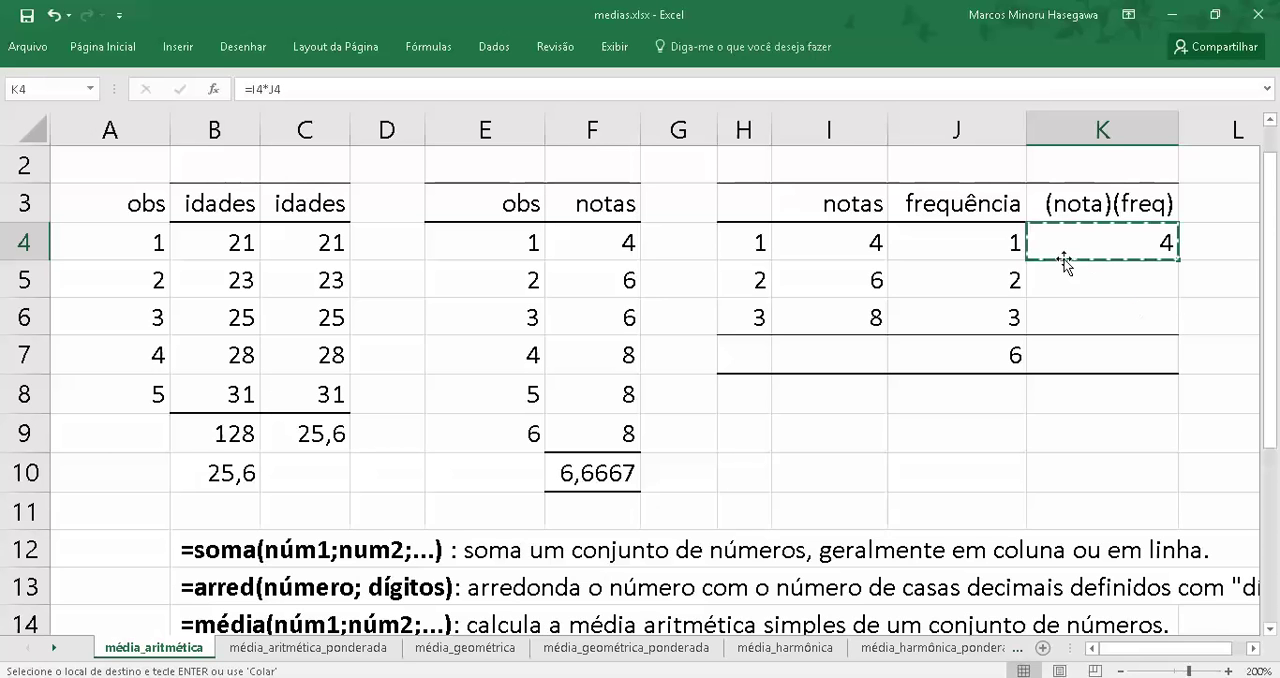
drag(1084, 282, 1088, 308)
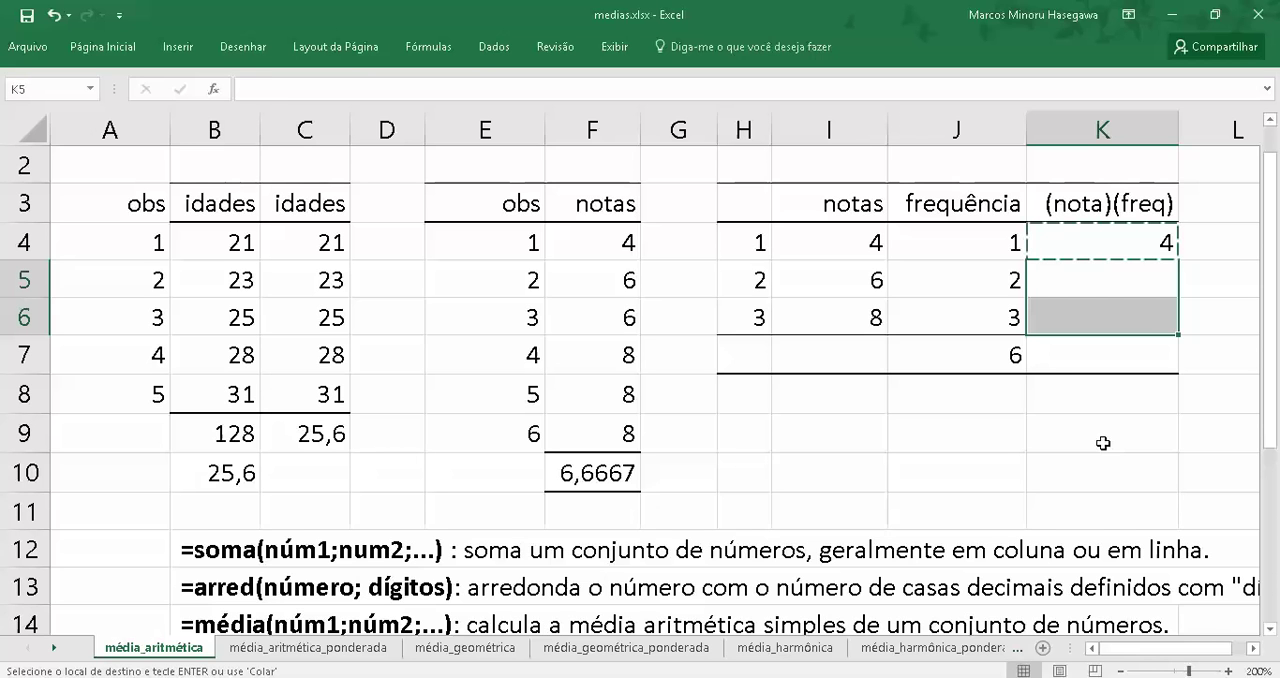
key(ctrl+v)
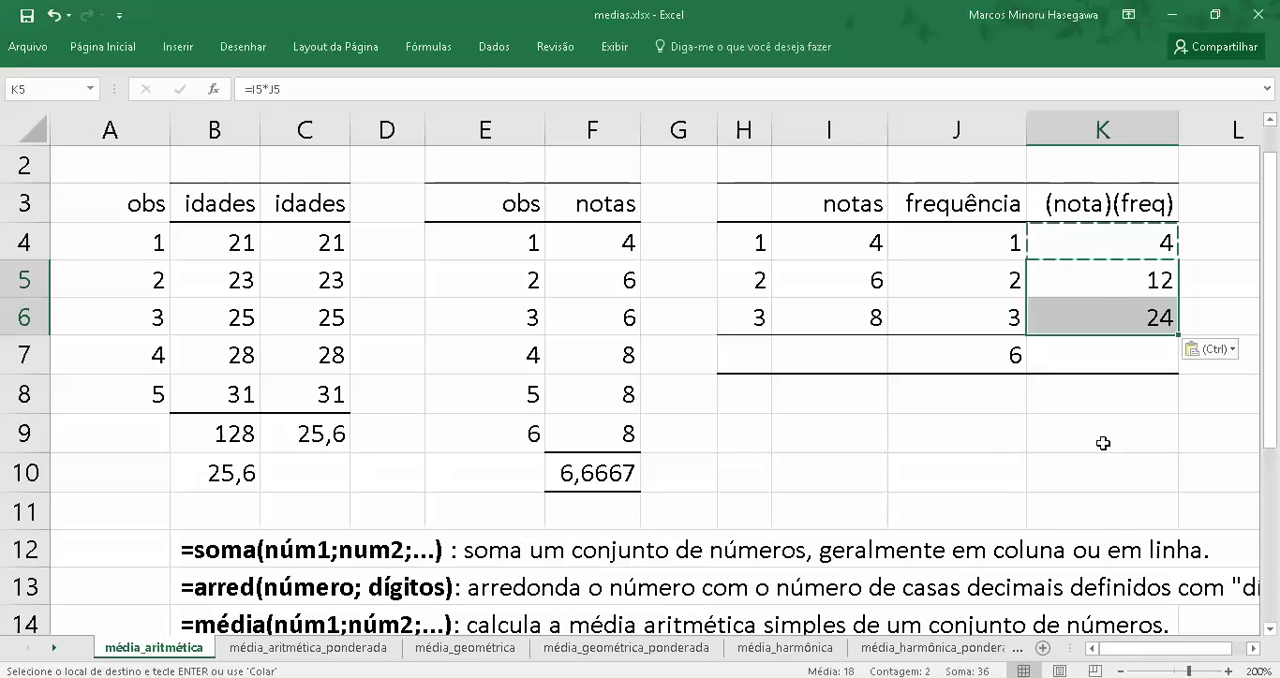
Check the notas and frequências behind the products, and inspect the SOMA arguments in cell J7
click(1090, 344)
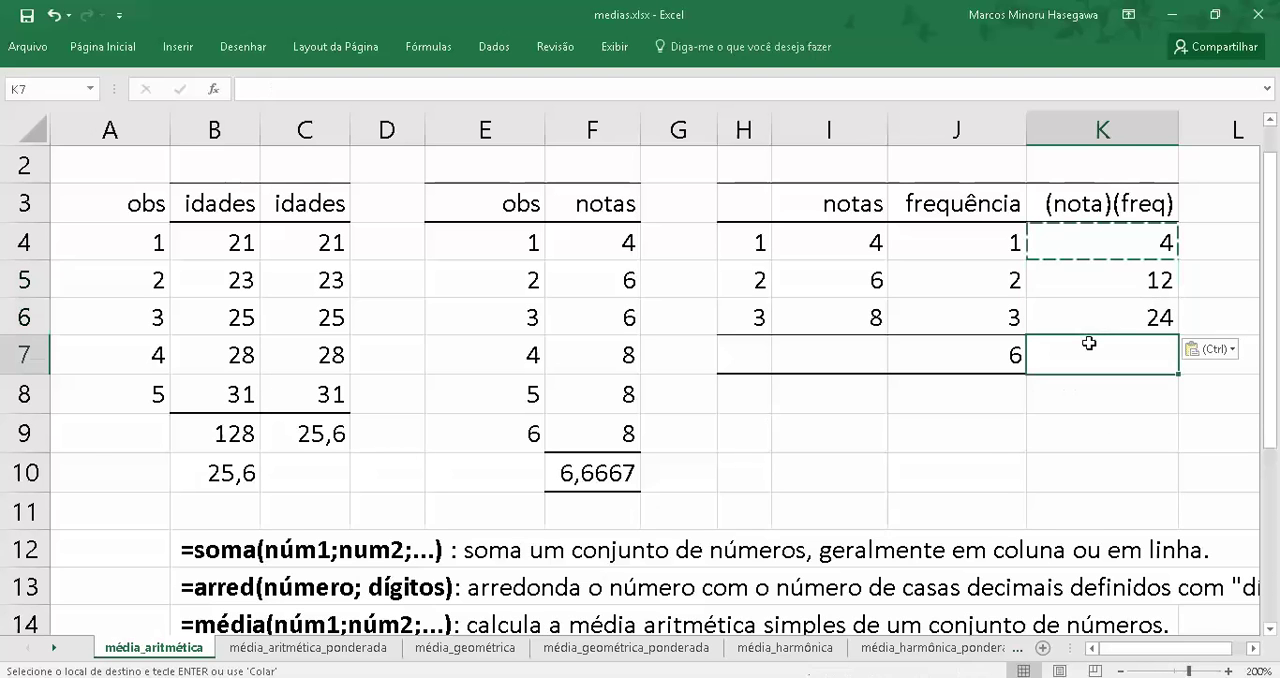
click(993, 288)
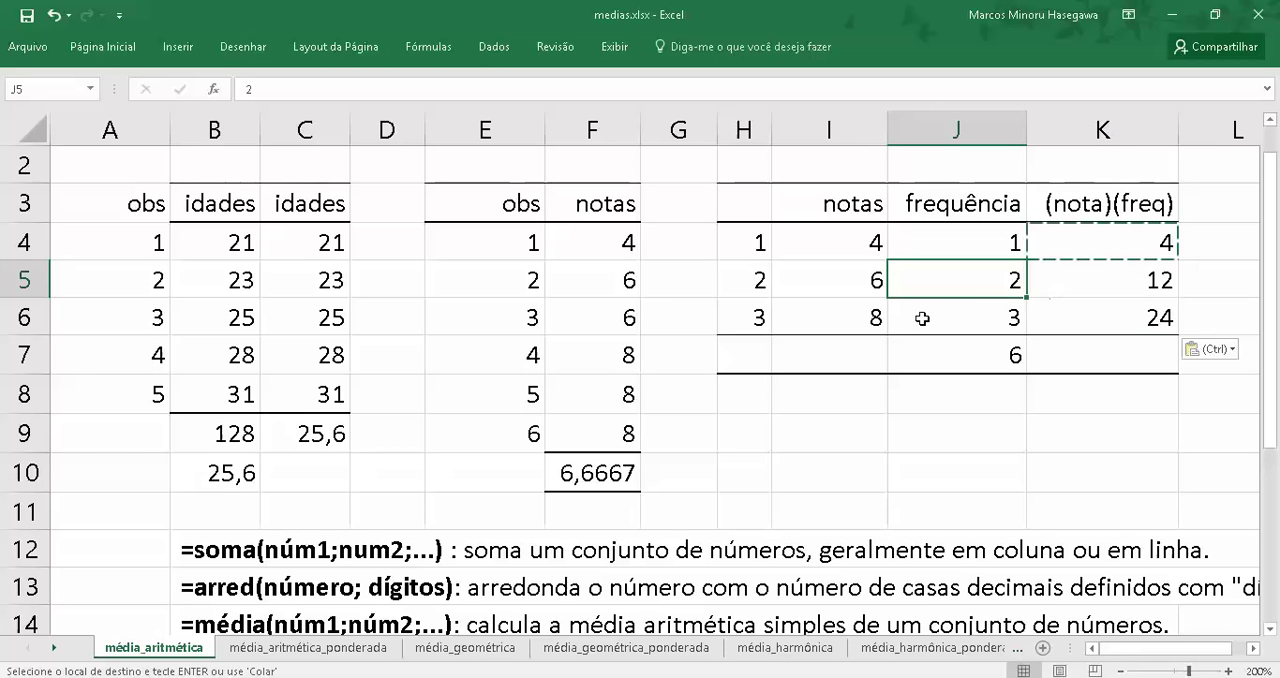
click(874, 317)
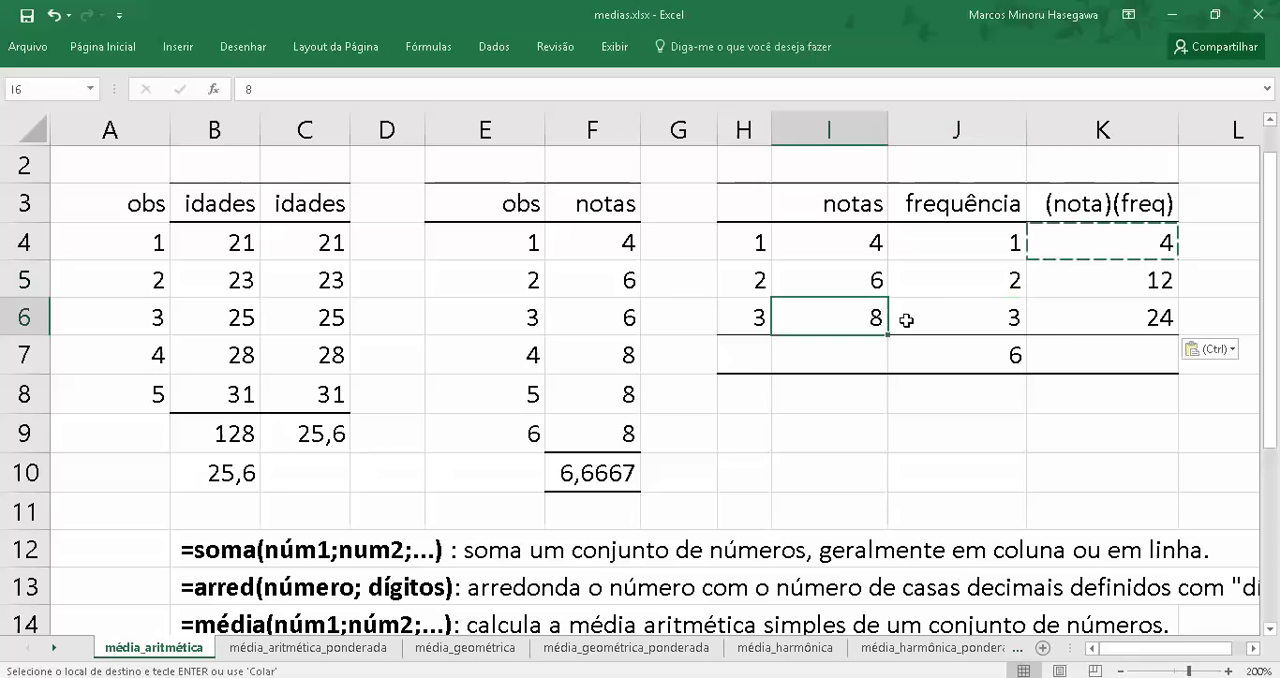
click(1068, 322)
click(1110, 361)
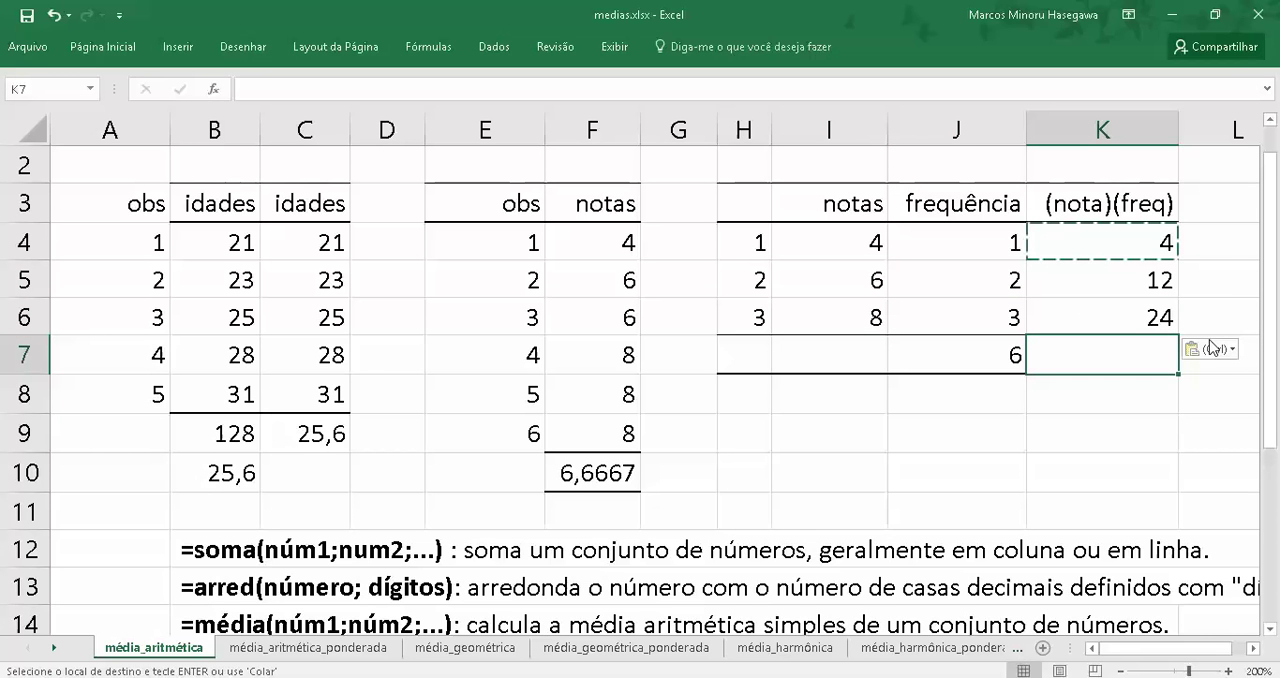
key(Left)
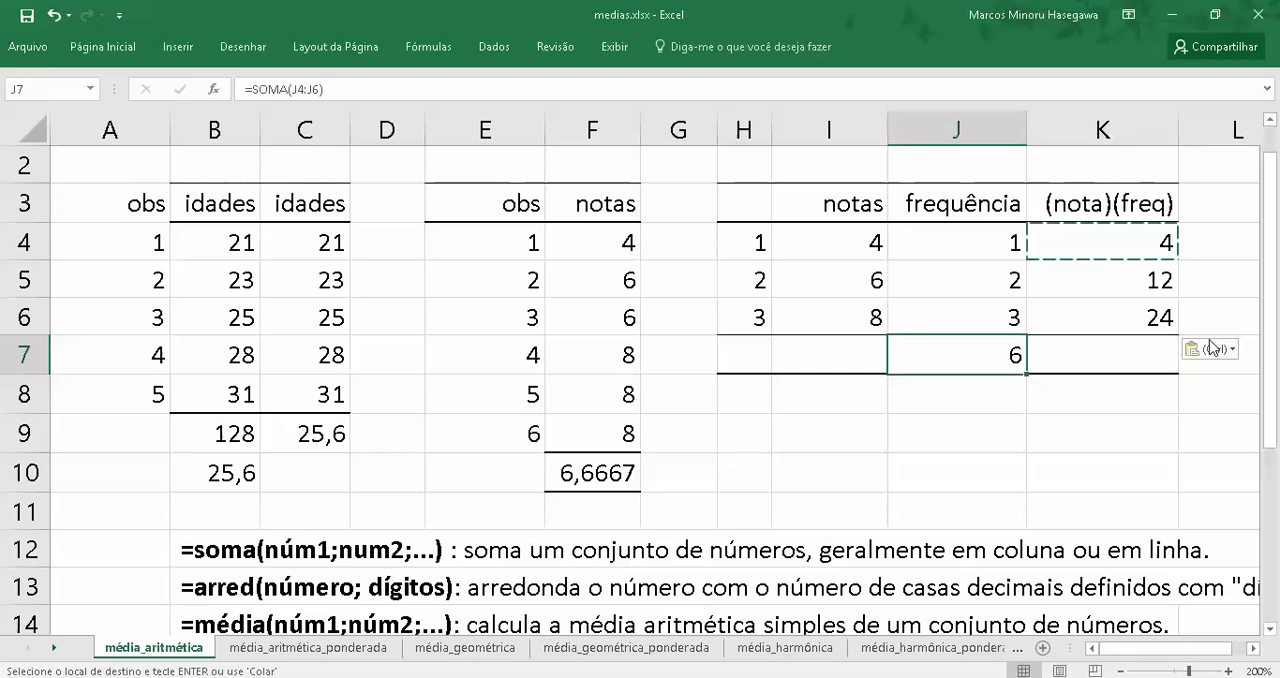
click(213, 89)
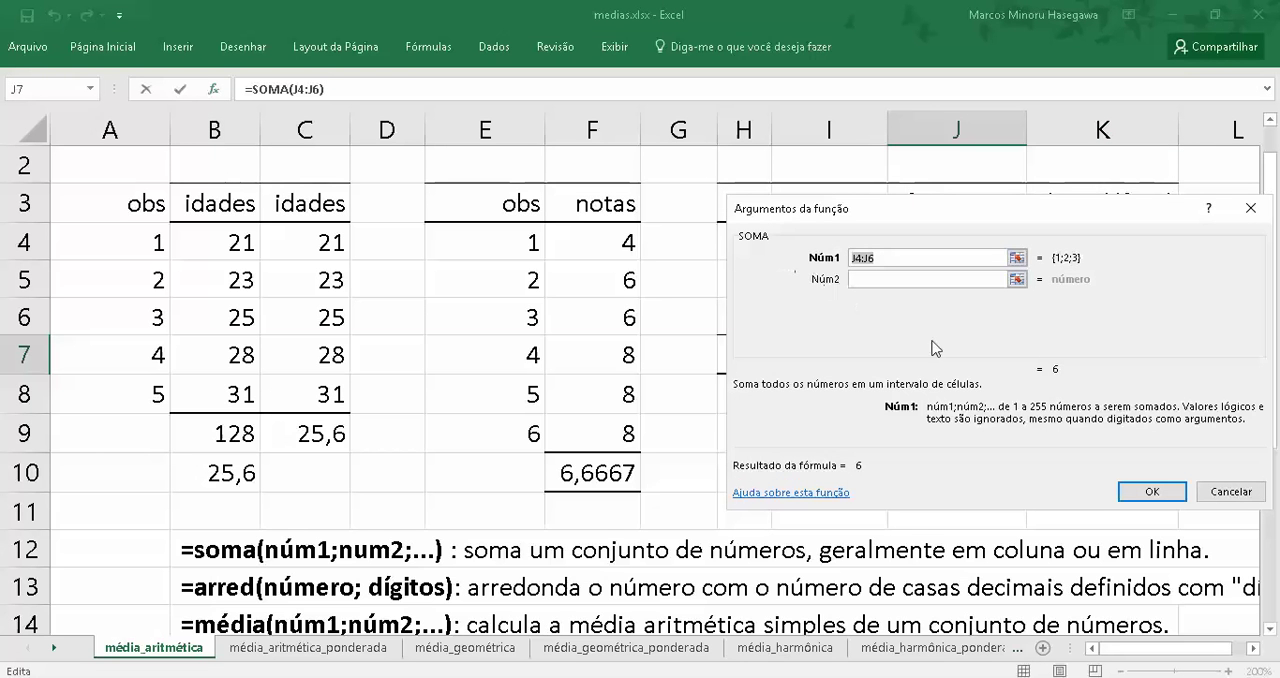
click(1169, 497)
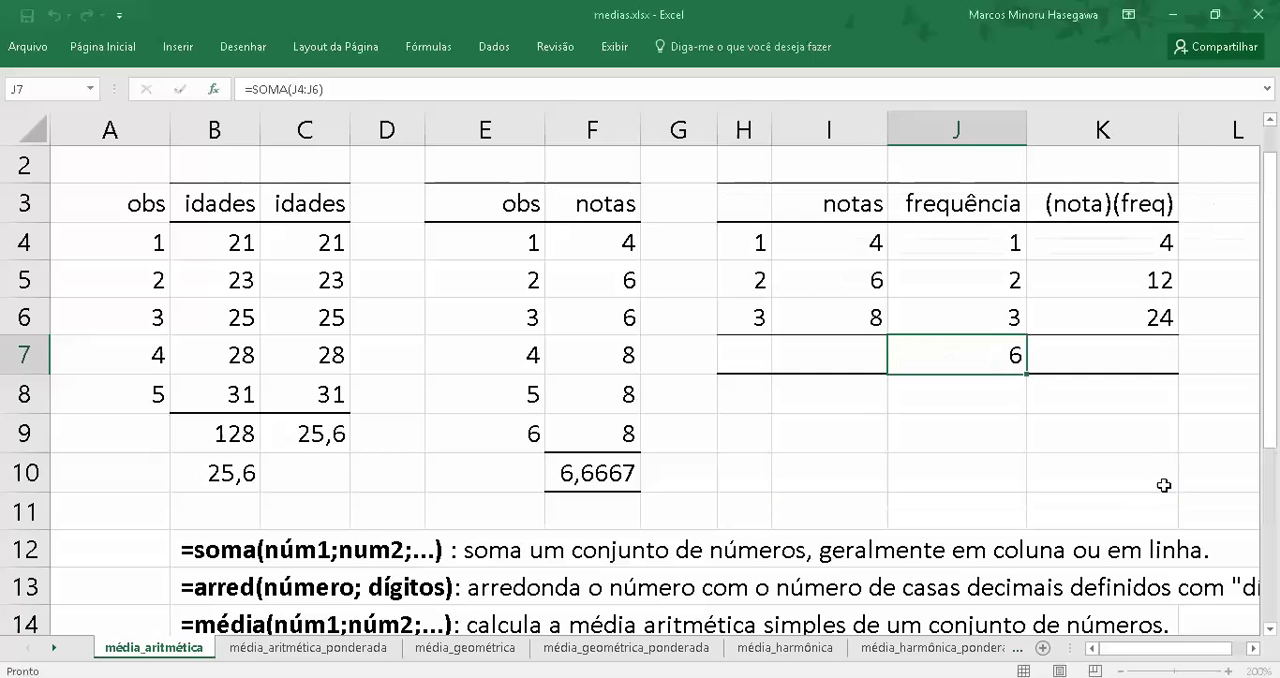
Copy the SOMA formula from J7 into K7 to total the (nota)(freq) column
right_click(996, 350)
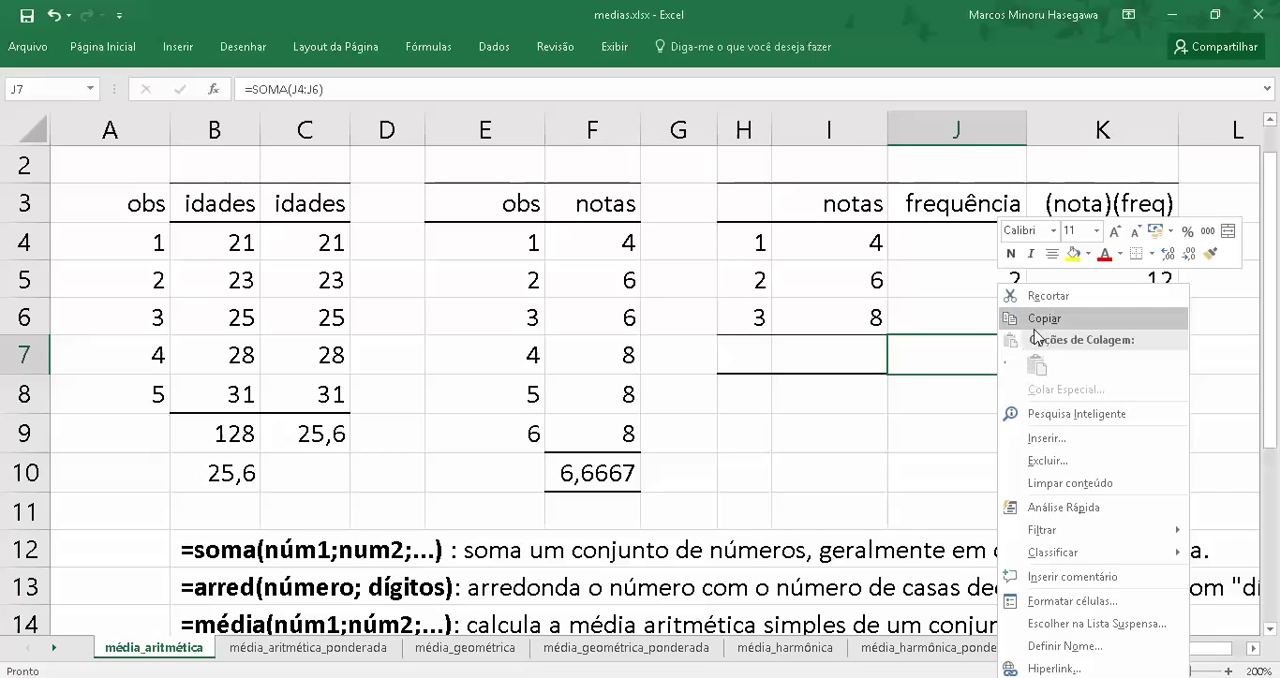
click(1036, 320)
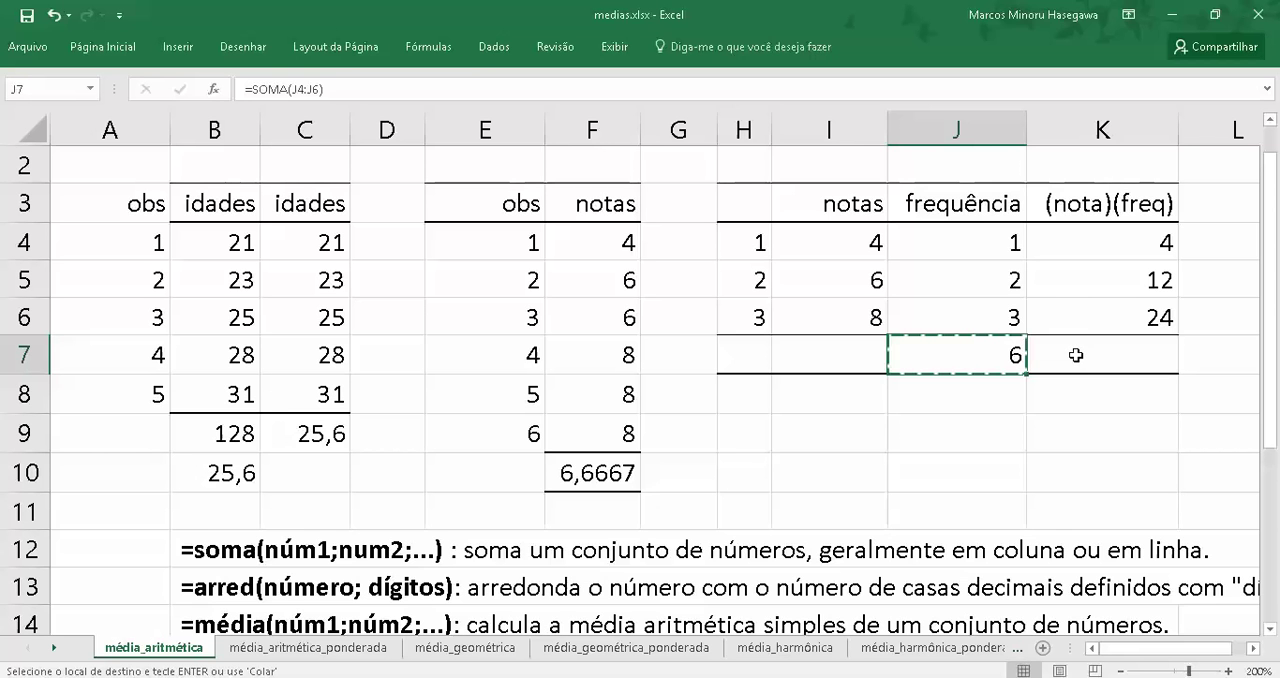
click(1076, 355)
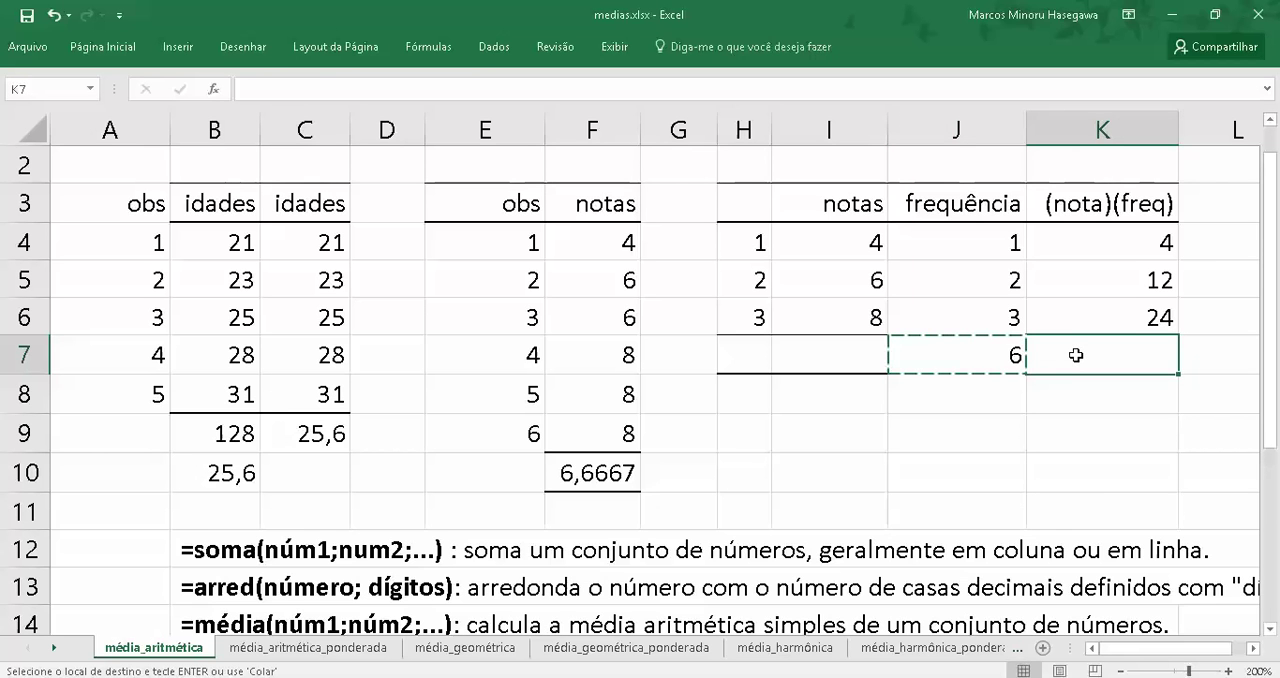
right_click(1076, 355)
click(1117, 364)
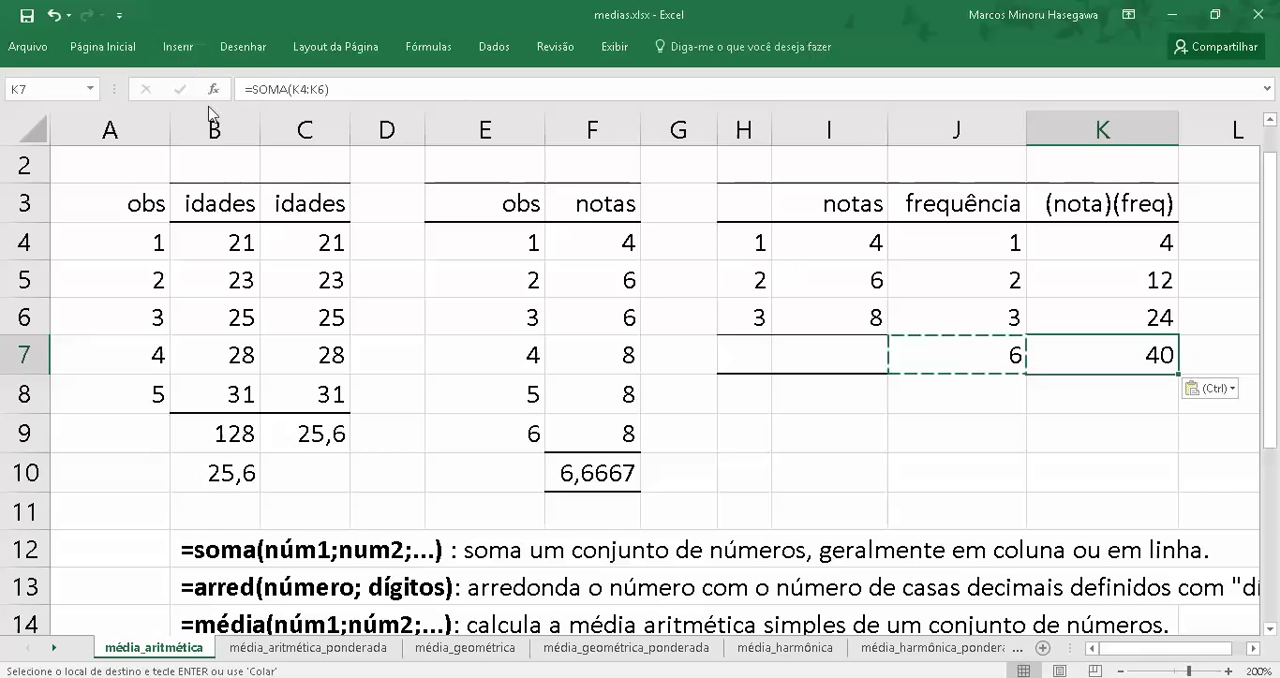
Inspect the ranges summed by the SOMA formulas in cells K7 and J7
click(314, 90)
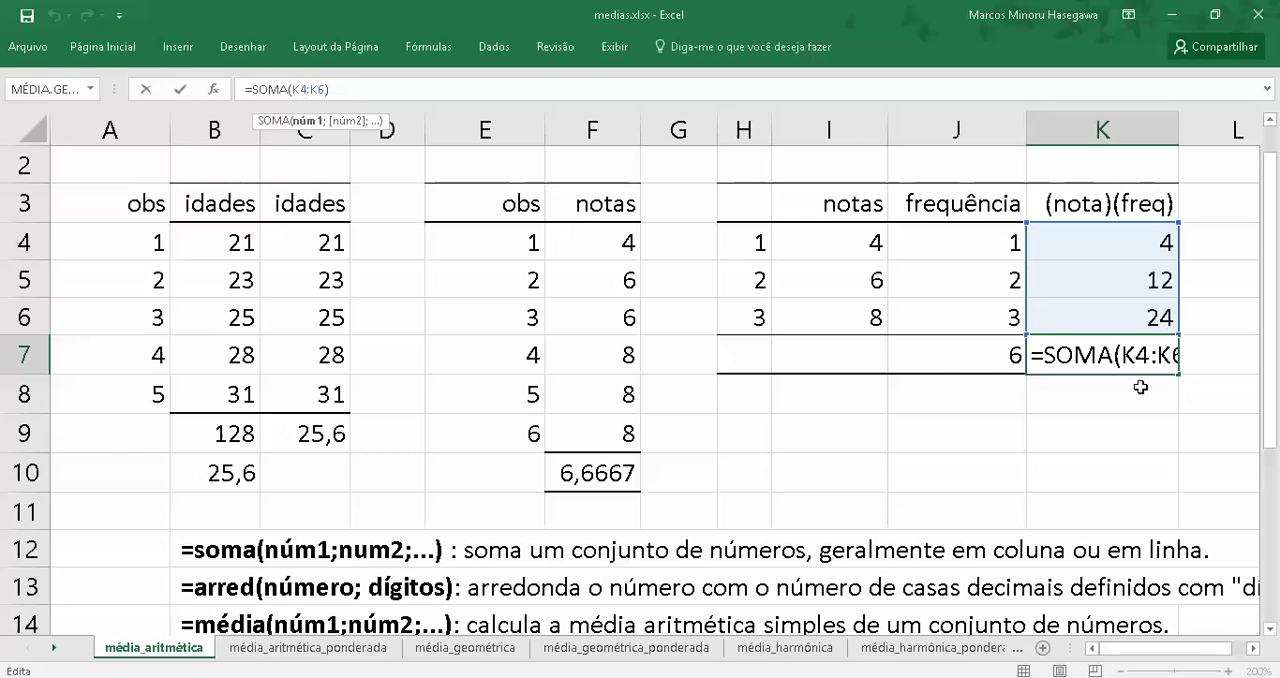
key(ctrl+Return)
click(922, 358)
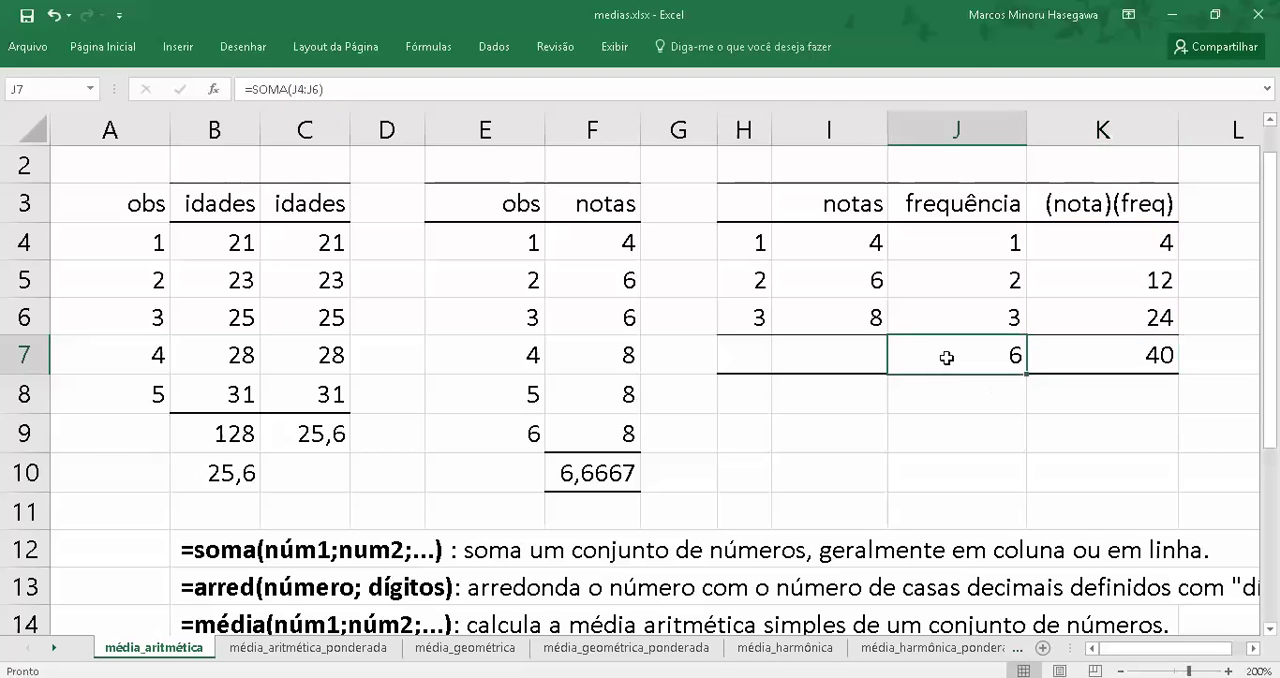
click(303, 89)
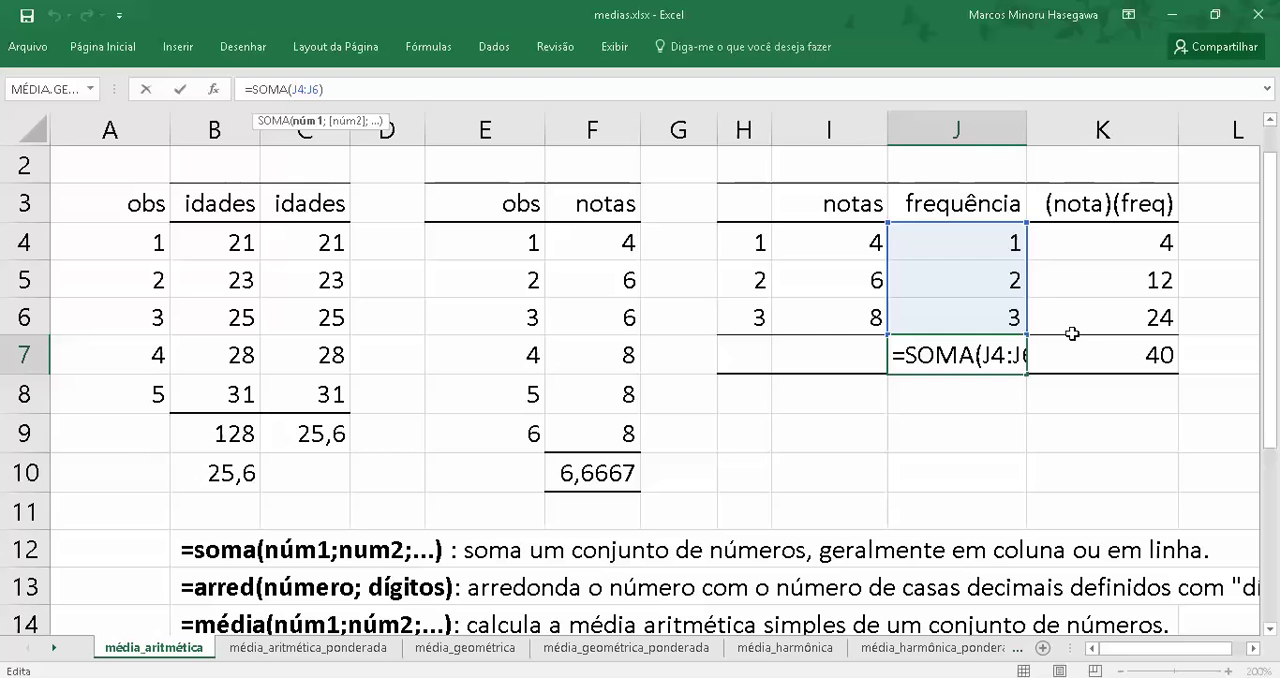
key(ctrl+Return)
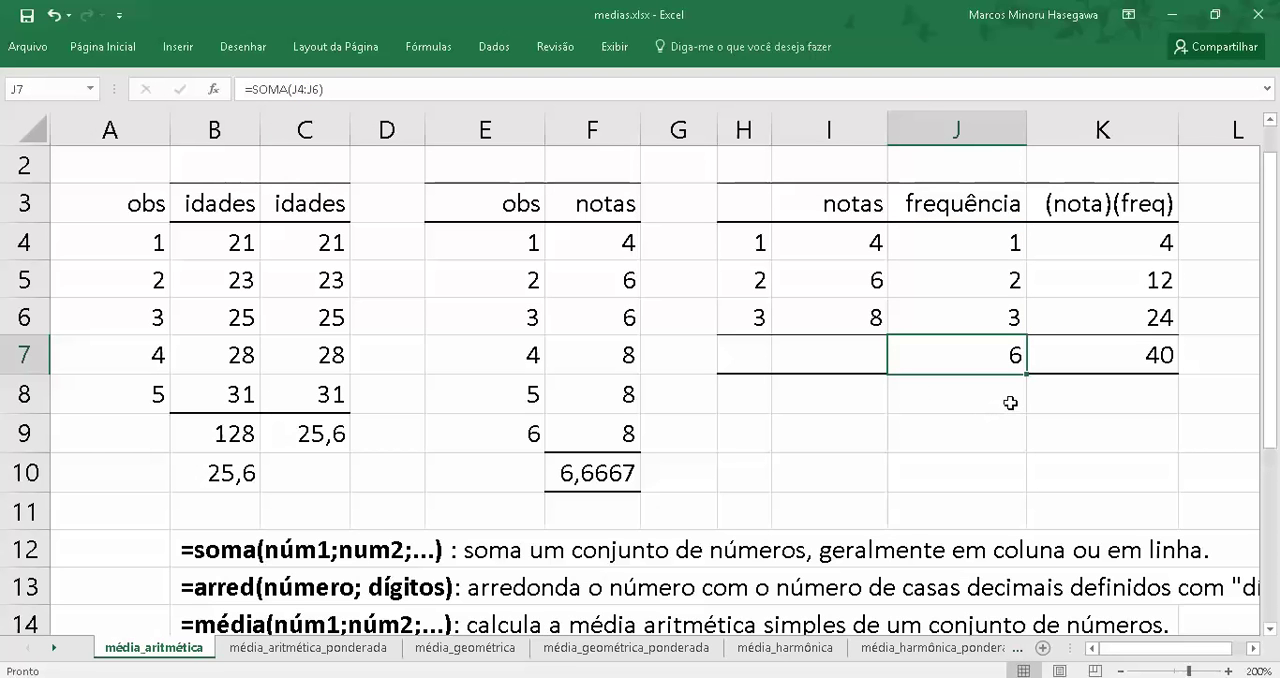
Calculate the mean of the notas in cell K8 with the formula =K7/J7
click(1125, 392)
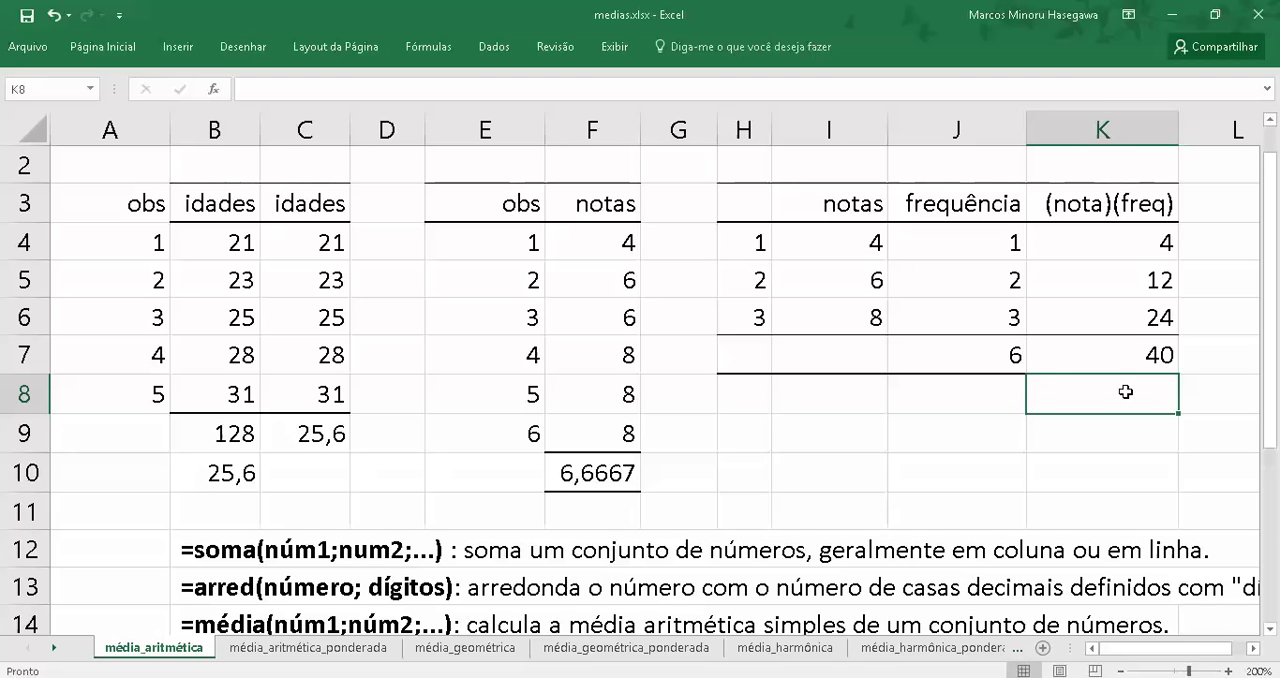
text(=)
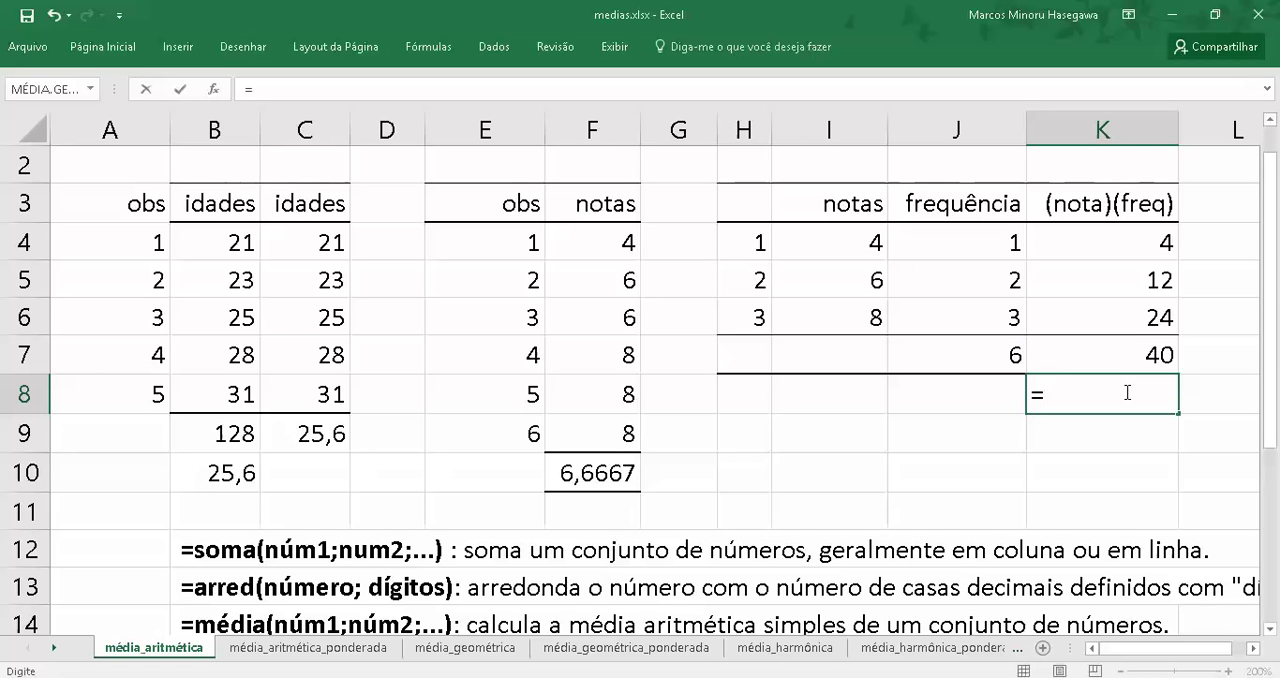
key(Up)
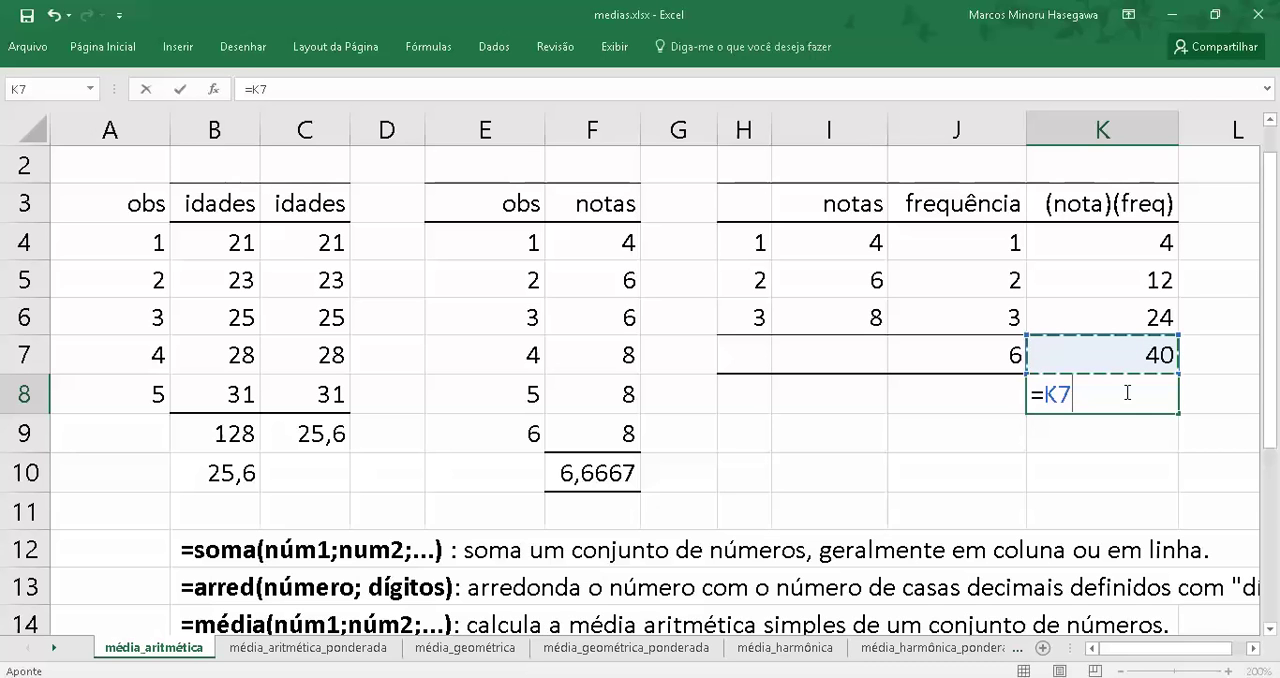
text(/)
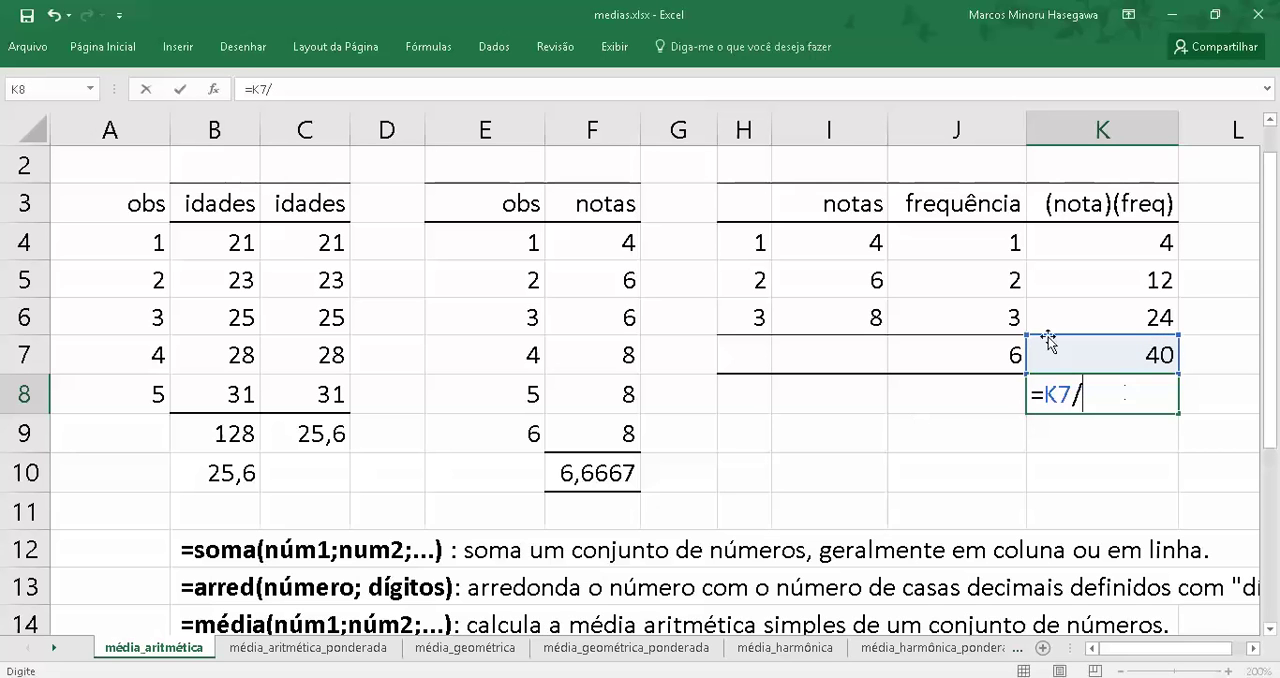
click(989, 356)
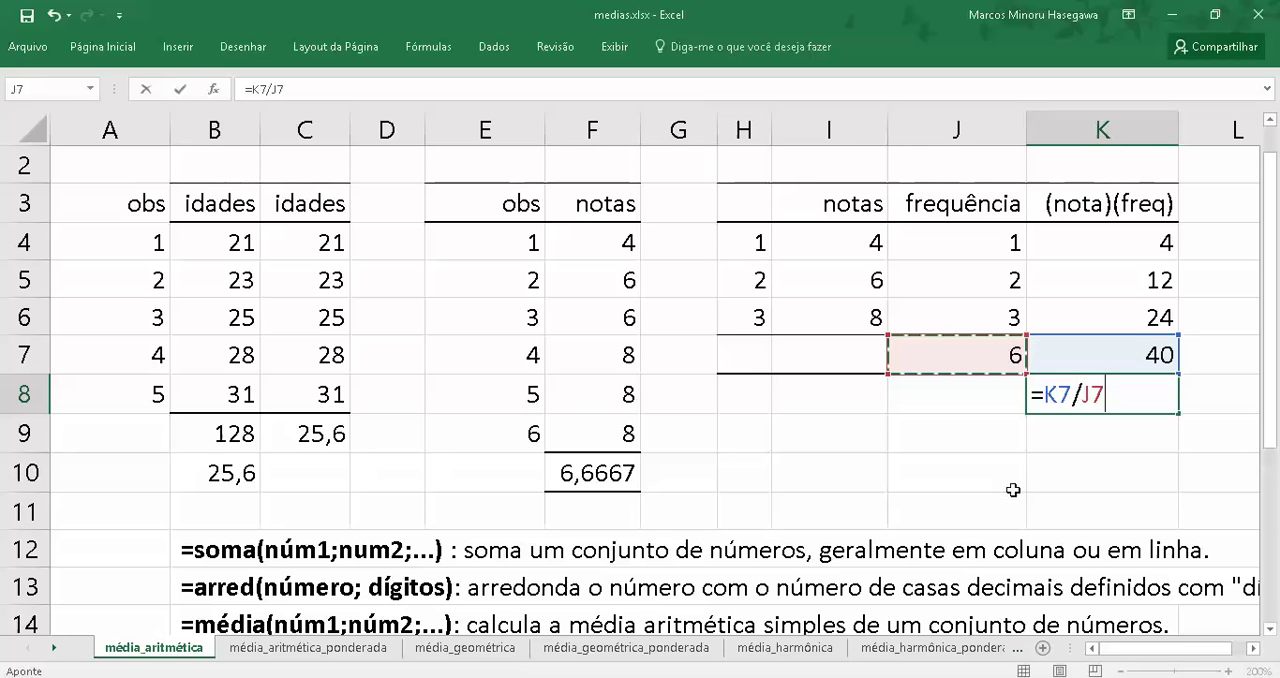
key(Return)
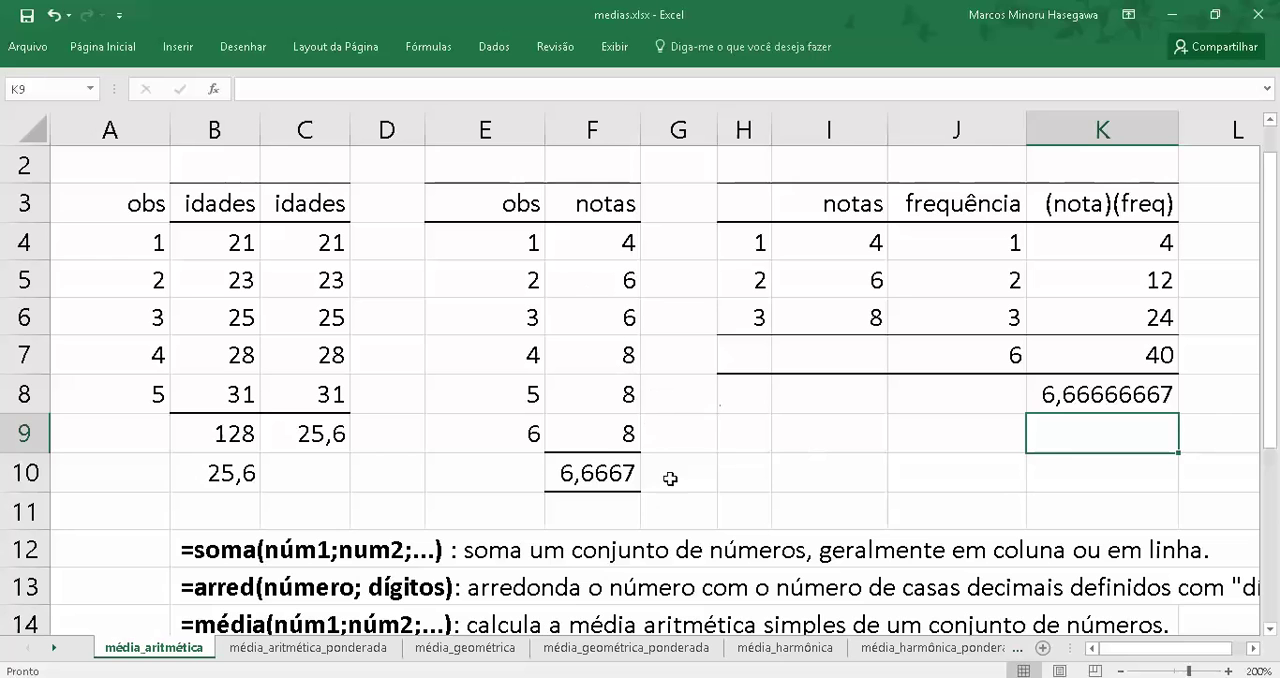
Round the mean in cell K8 to four decimal places with the formula =ARRED(K7/J7;4)
click(573, 203)
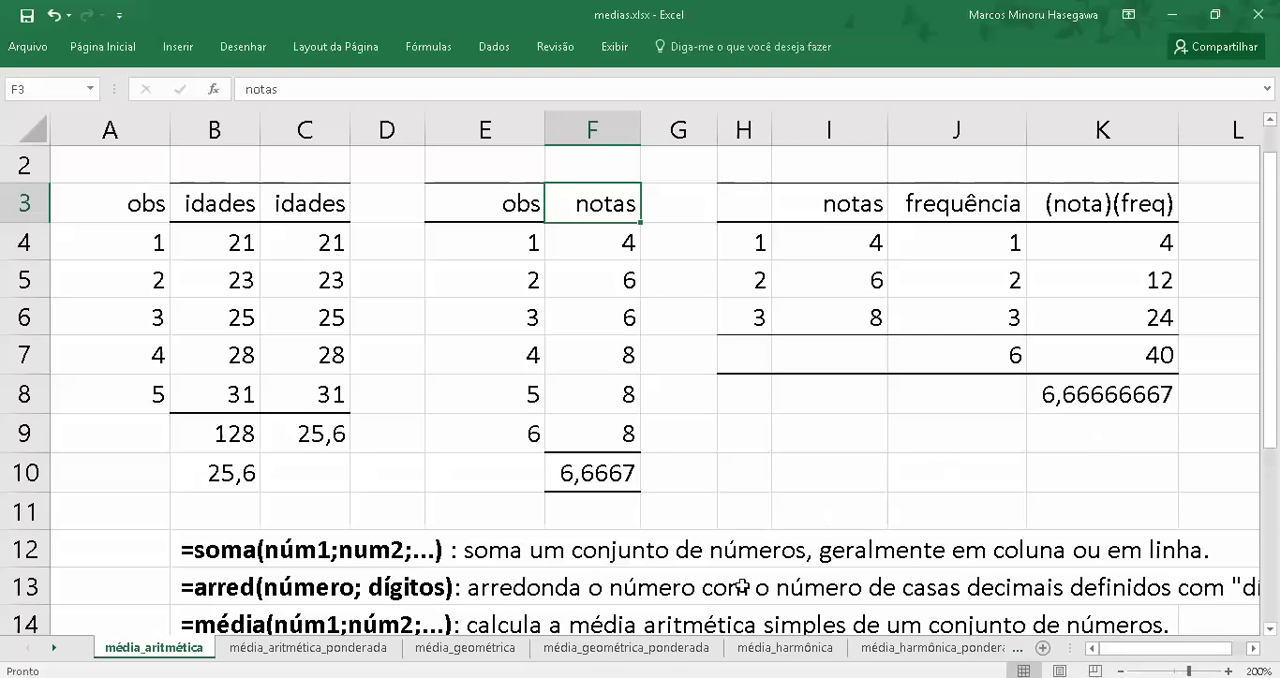
click(1060, 397)
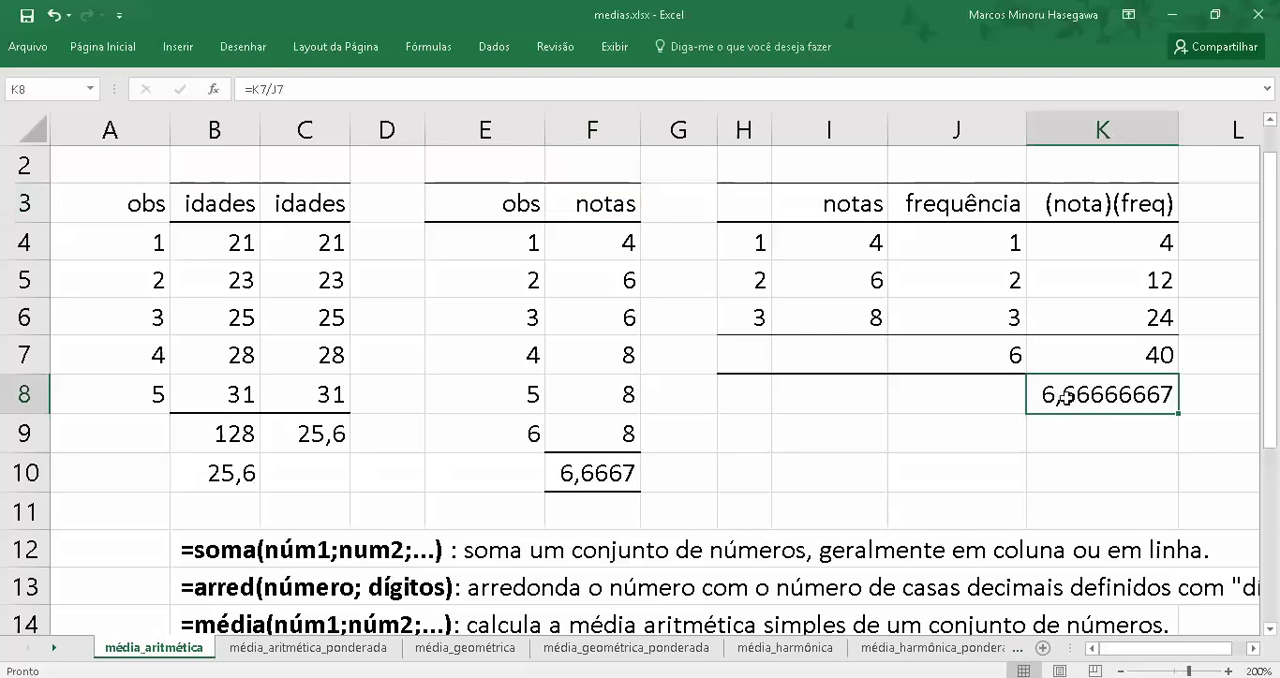
click(253, 88)
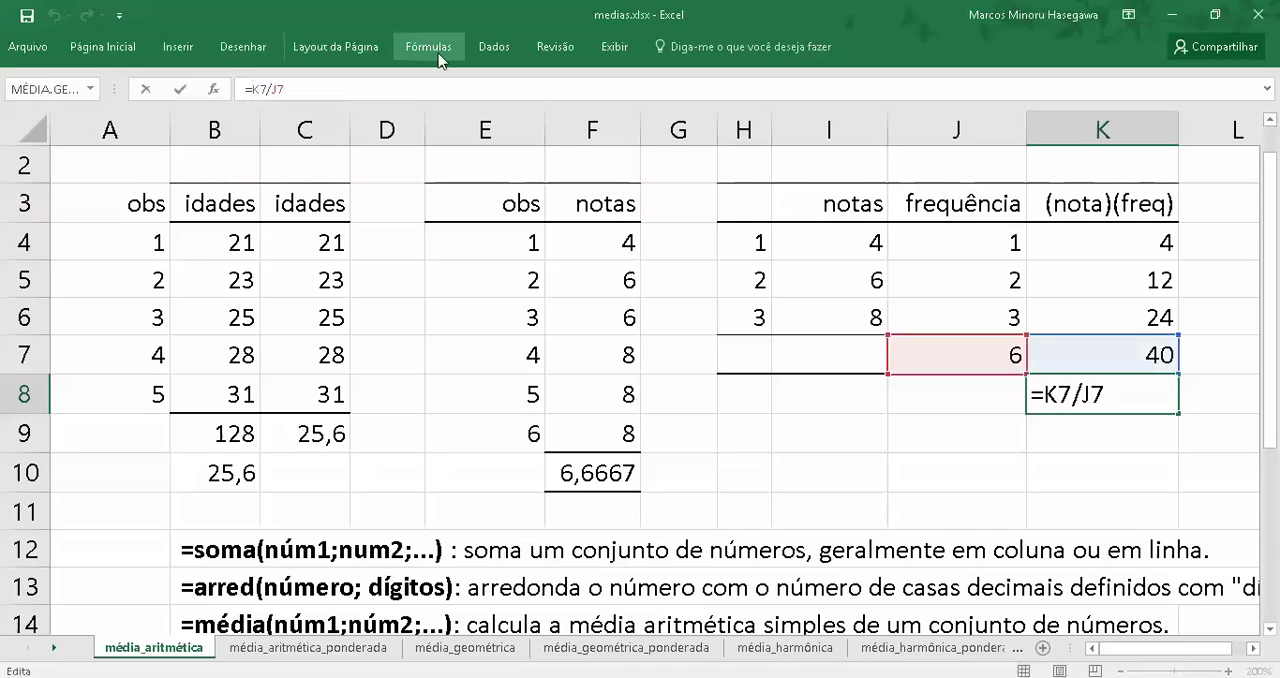
text(arre)
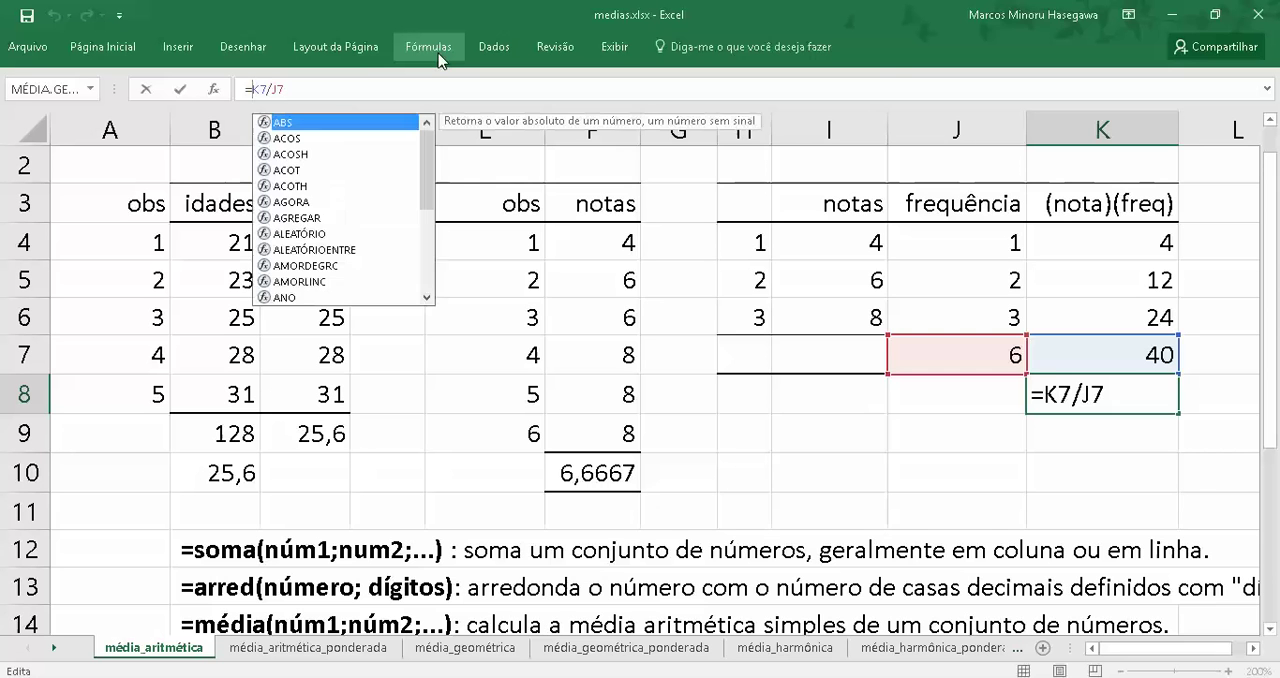
text(d)
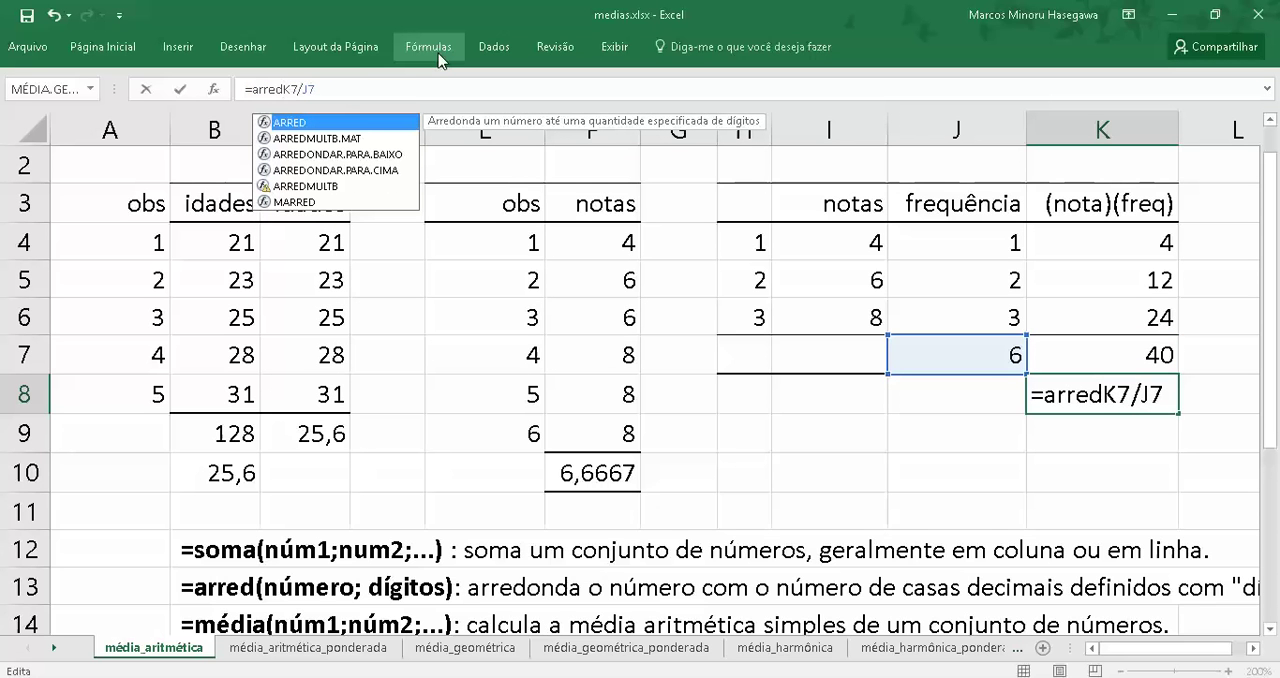
text((K7/J7)
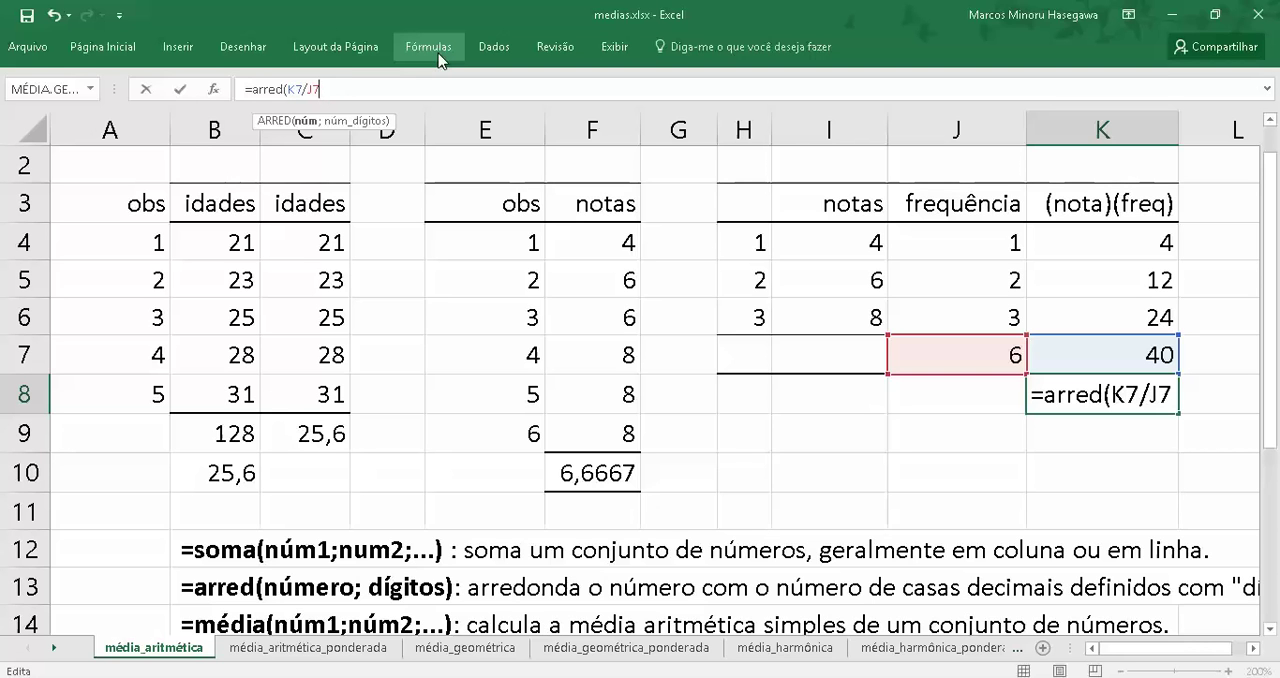
text(;)
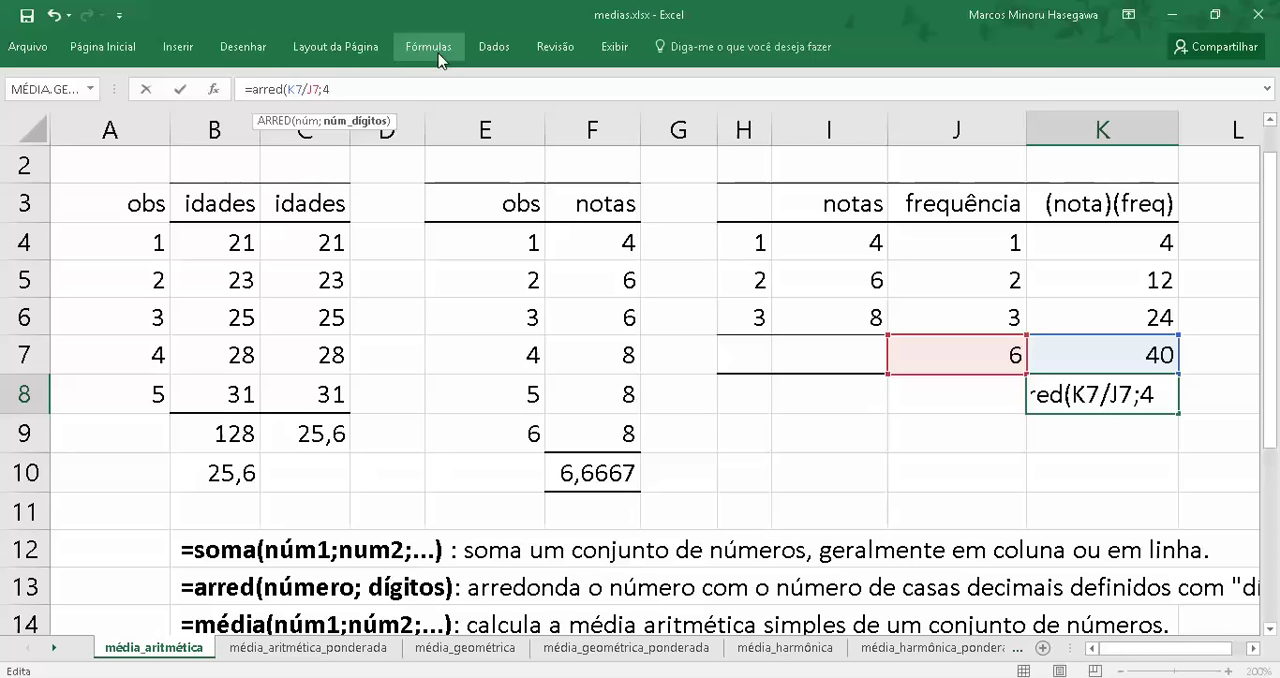
text(4))
key(Return)
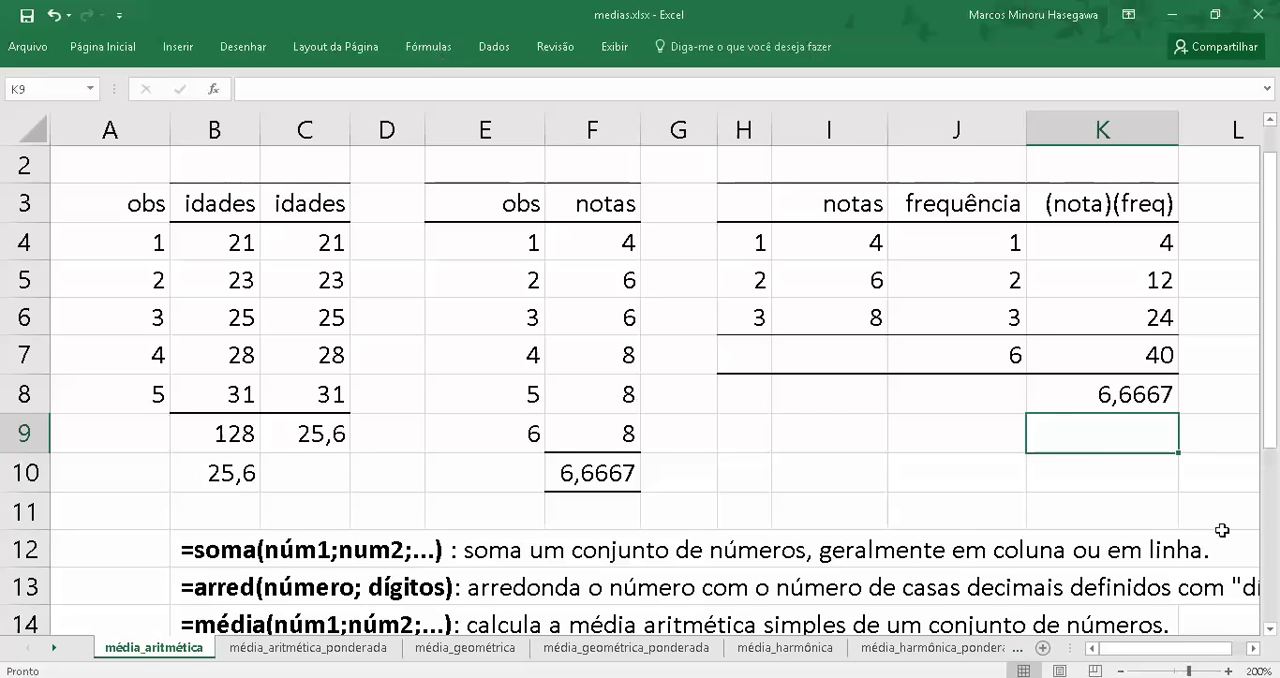
Round the MÉDIA result in cell F10 to four decimal places with the formula =ARRED(MÉDIA(F4:F9);4)
click(1070, 403)
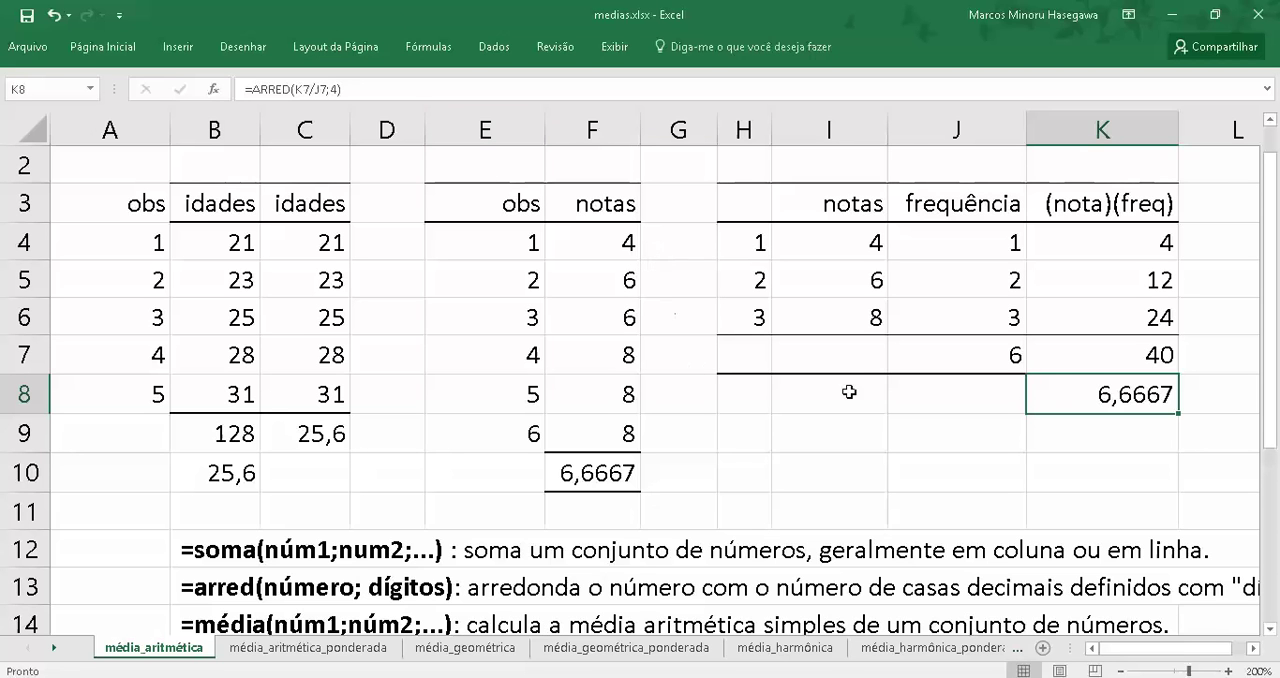
click(632, 475)
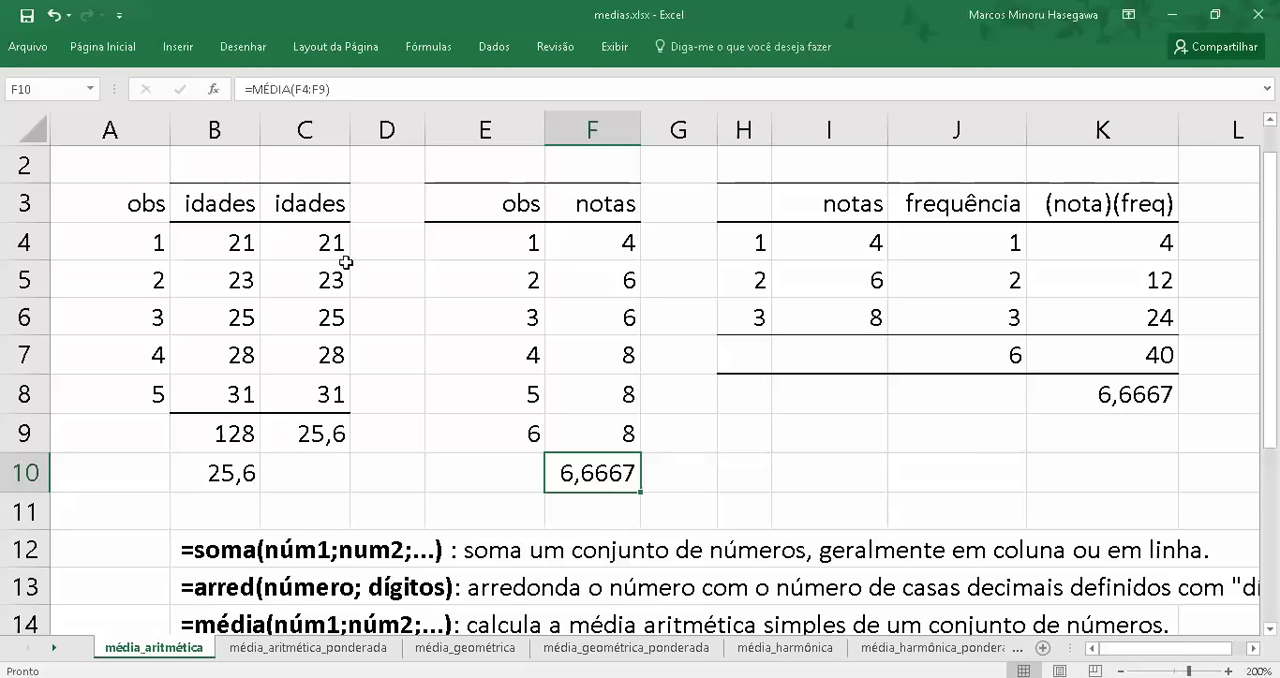
click(255, 89)
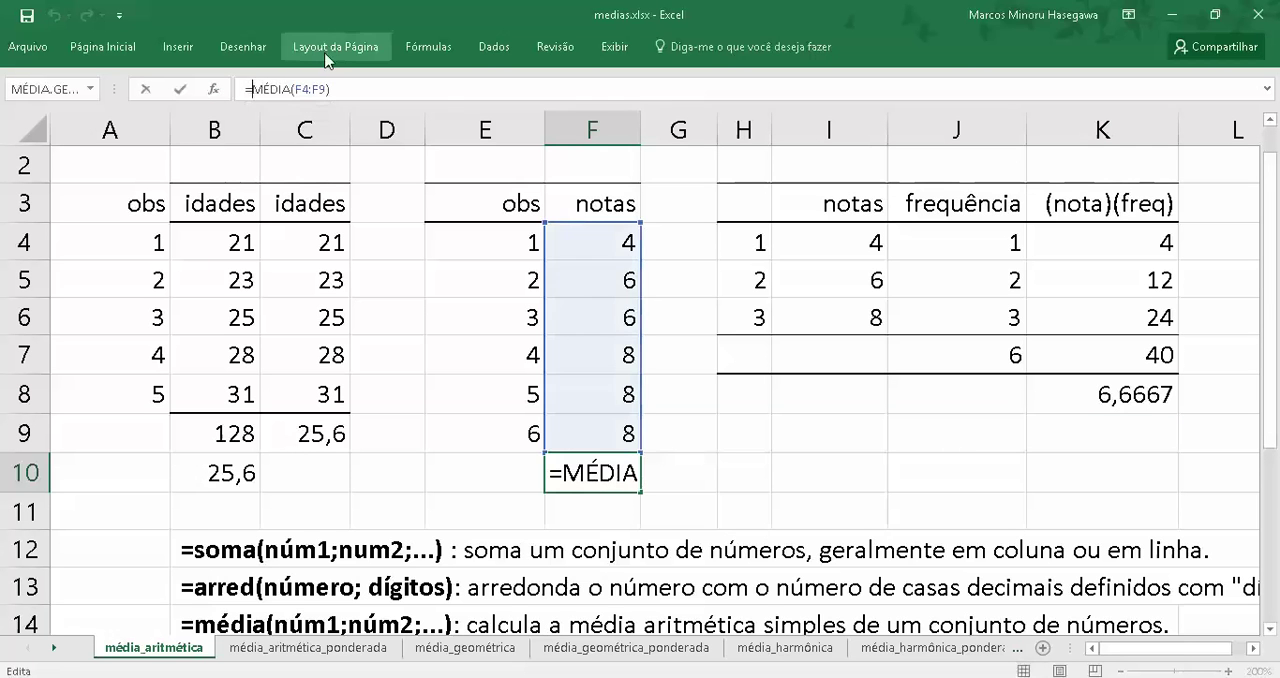
text(arred)
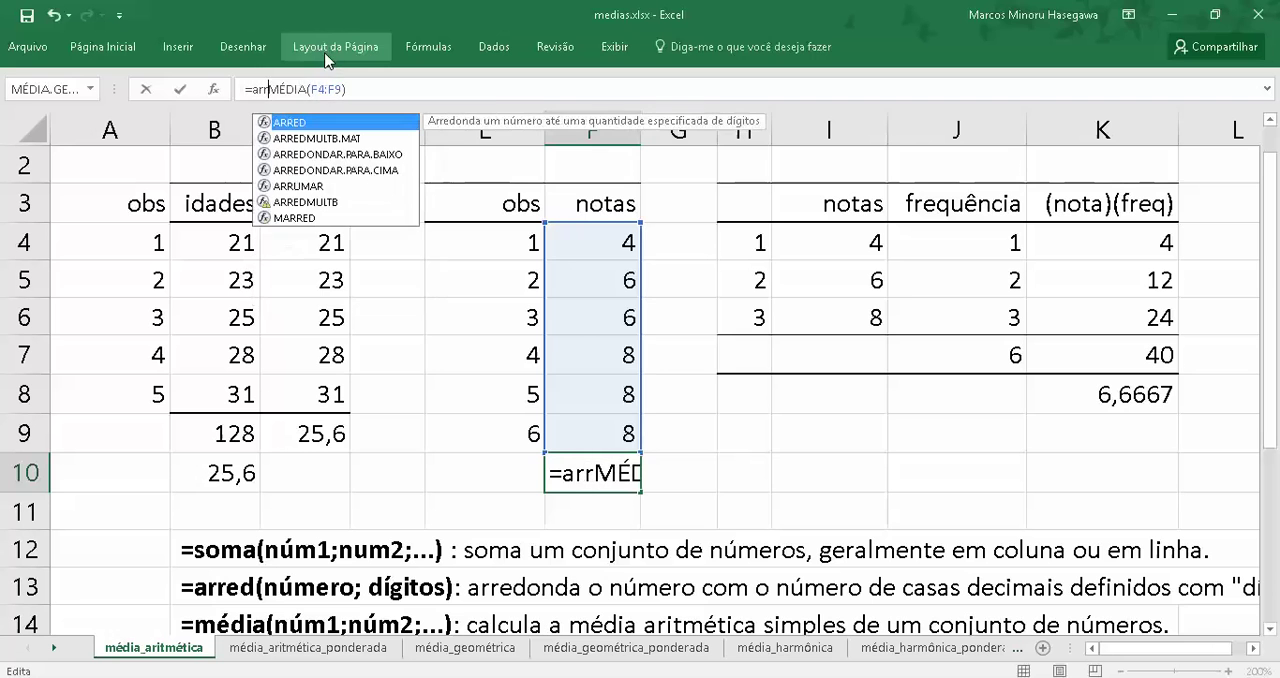
text(()
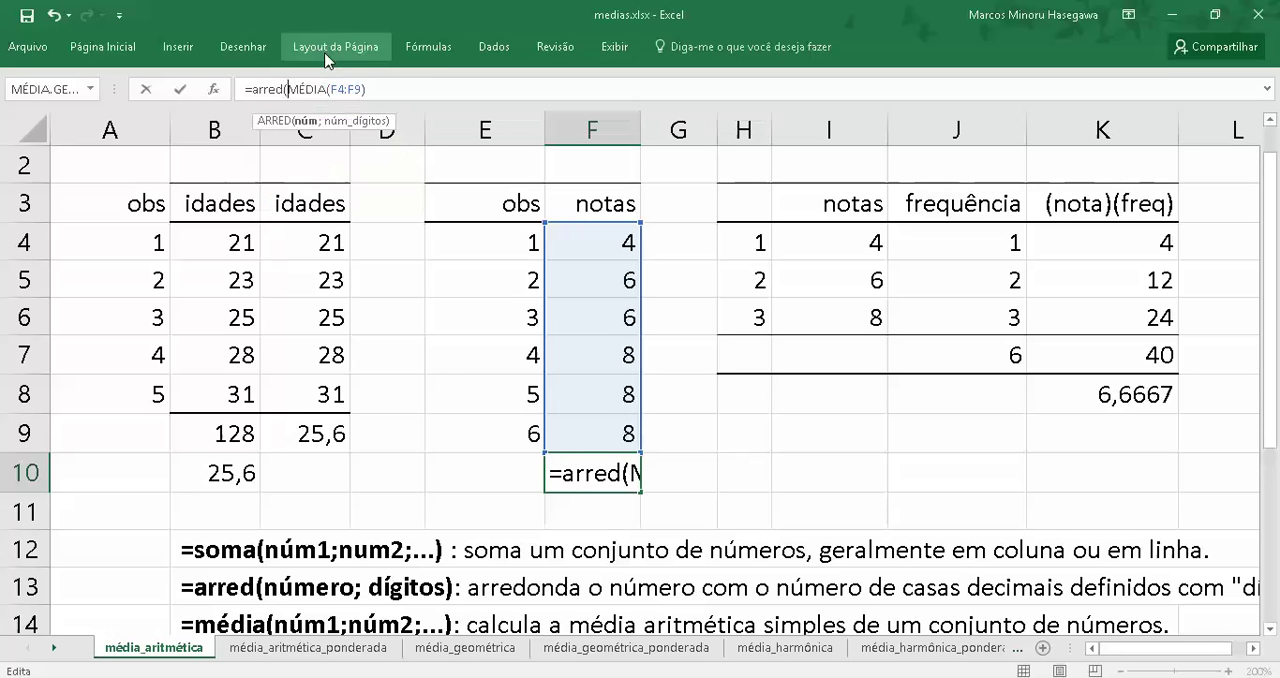
key(Right)
key(Right)
key(Right)
key(Right)
key(Right)
key(Right)
key(Right)
key(Right)
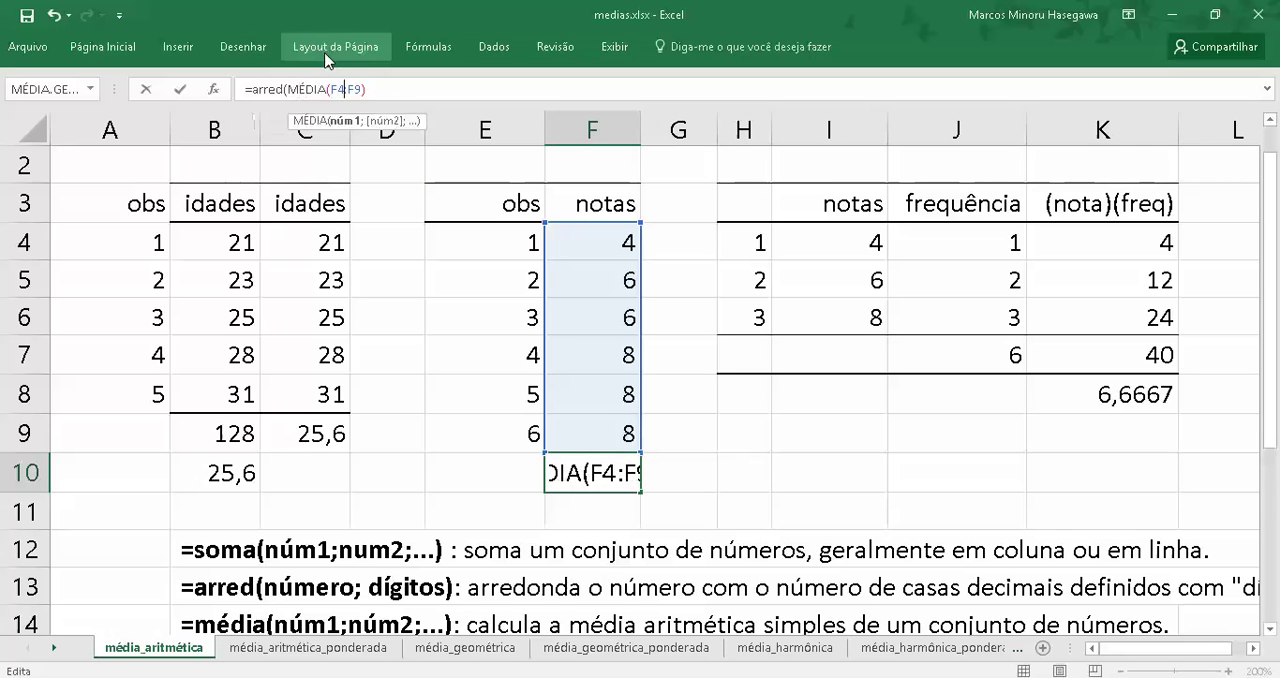
key(Right)
key(Right)
key(Right)
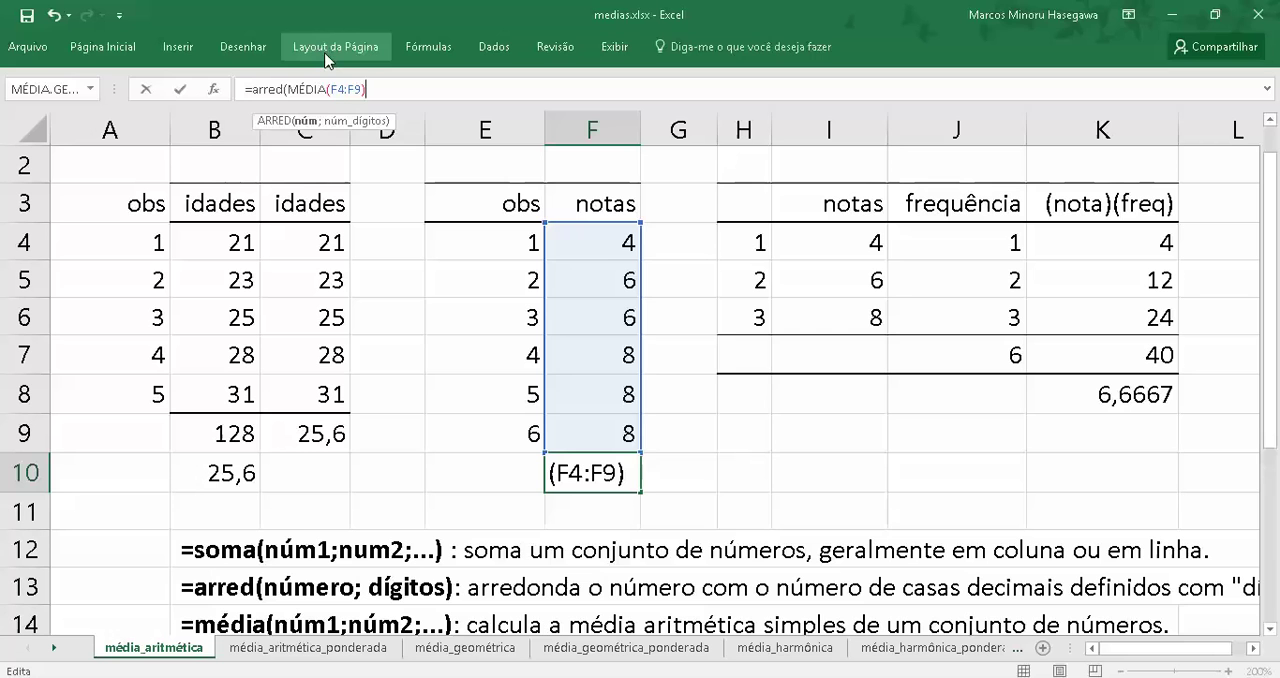
text(;4)
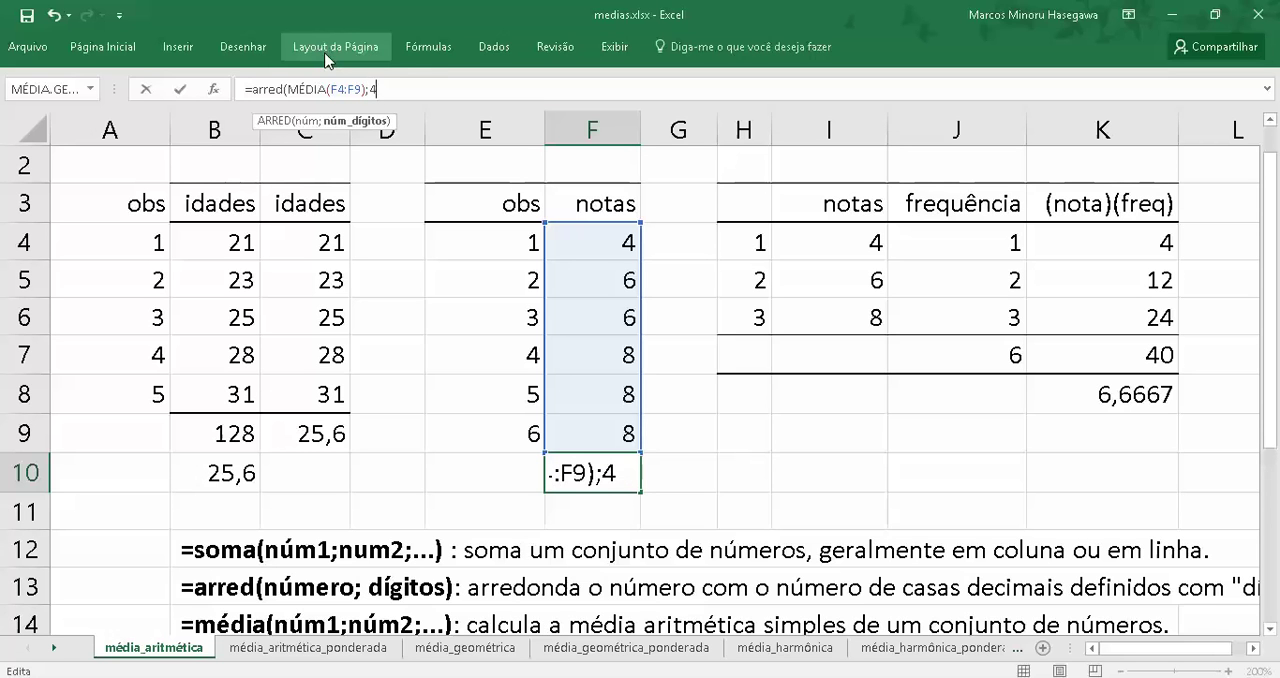
text())
key(Return)
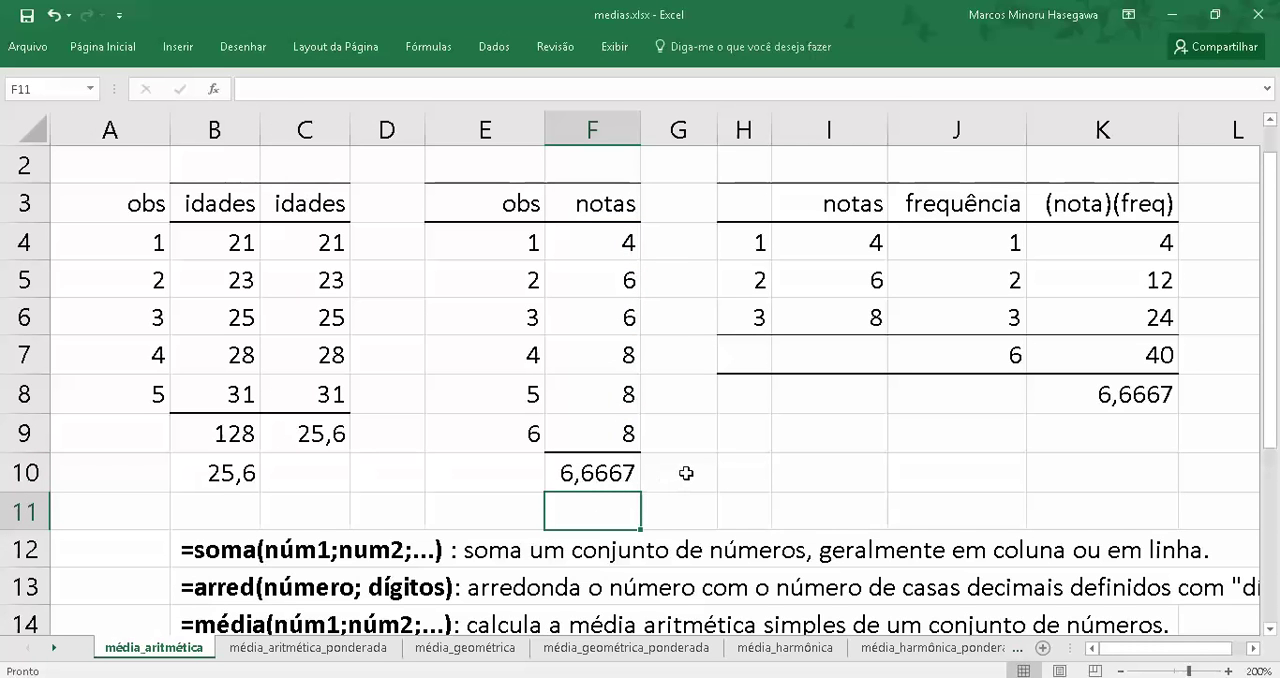
On the média_aritmética_ponderada sheet, multiply the first idade by its frequência in cell E3 with =C3*D3
click(318, 647)
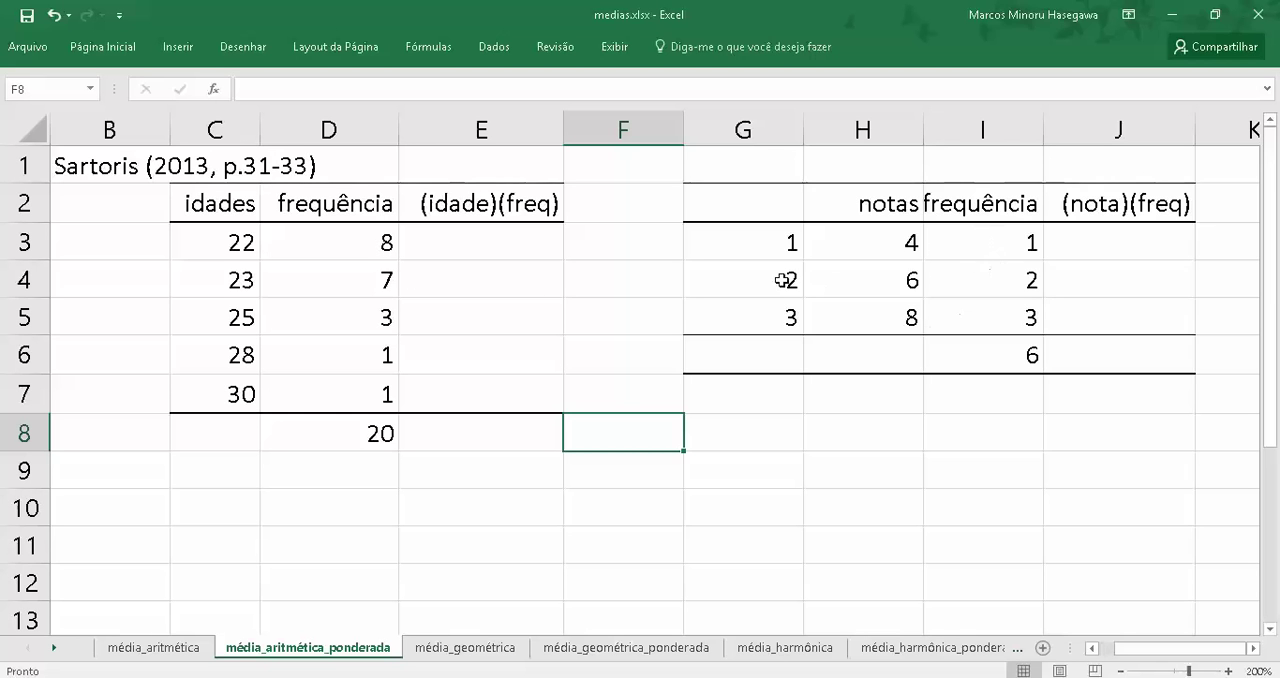
click(472, 248)
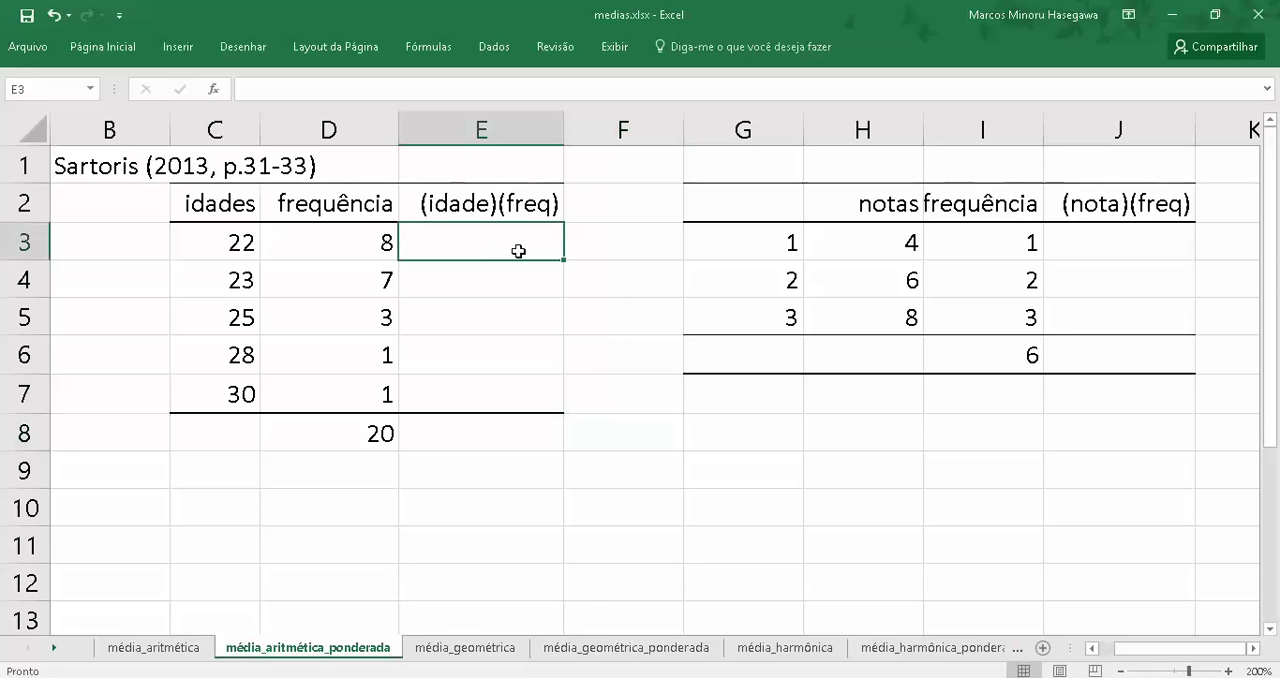
text(=)
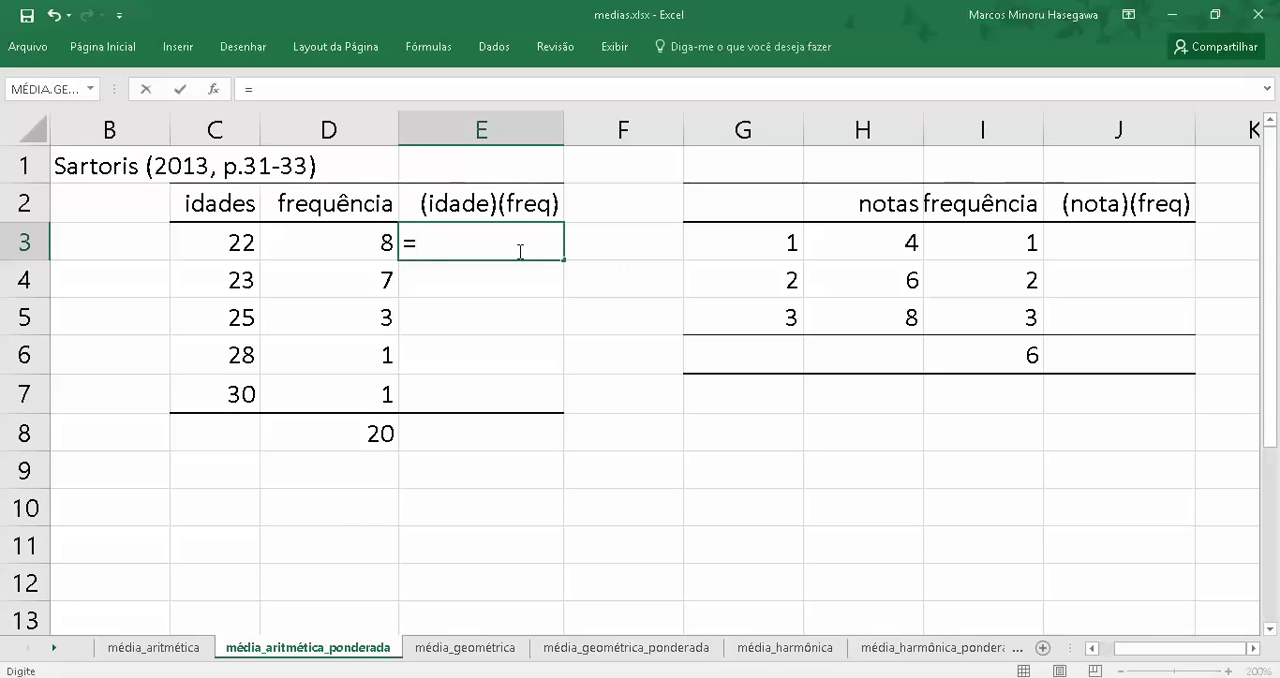
key(Left)
key(Left)
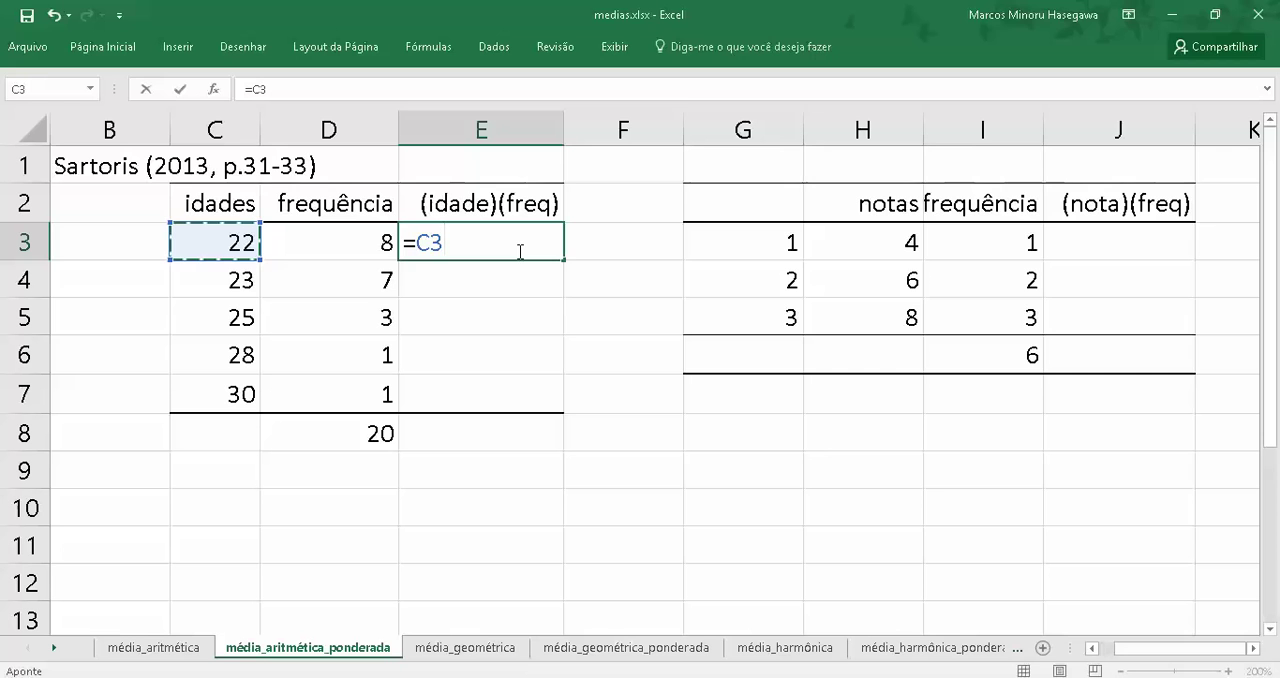
text(*)
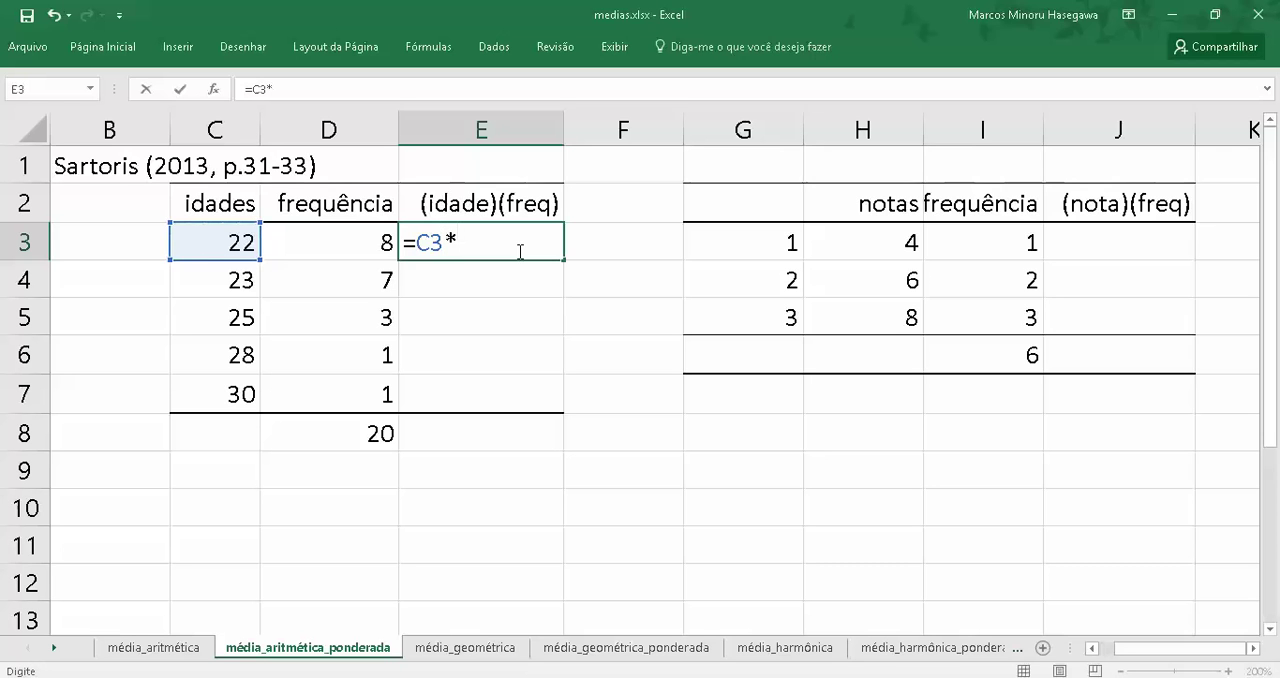
click(341, 244)
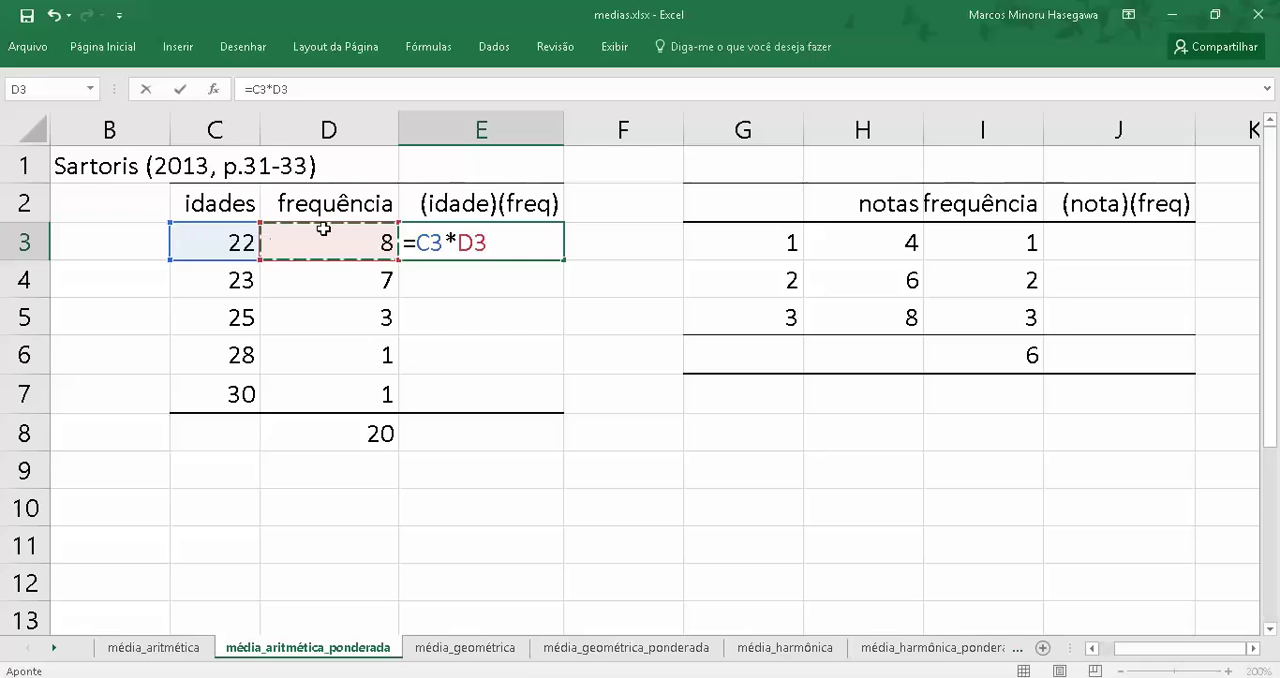
key(Return)
key(Up)
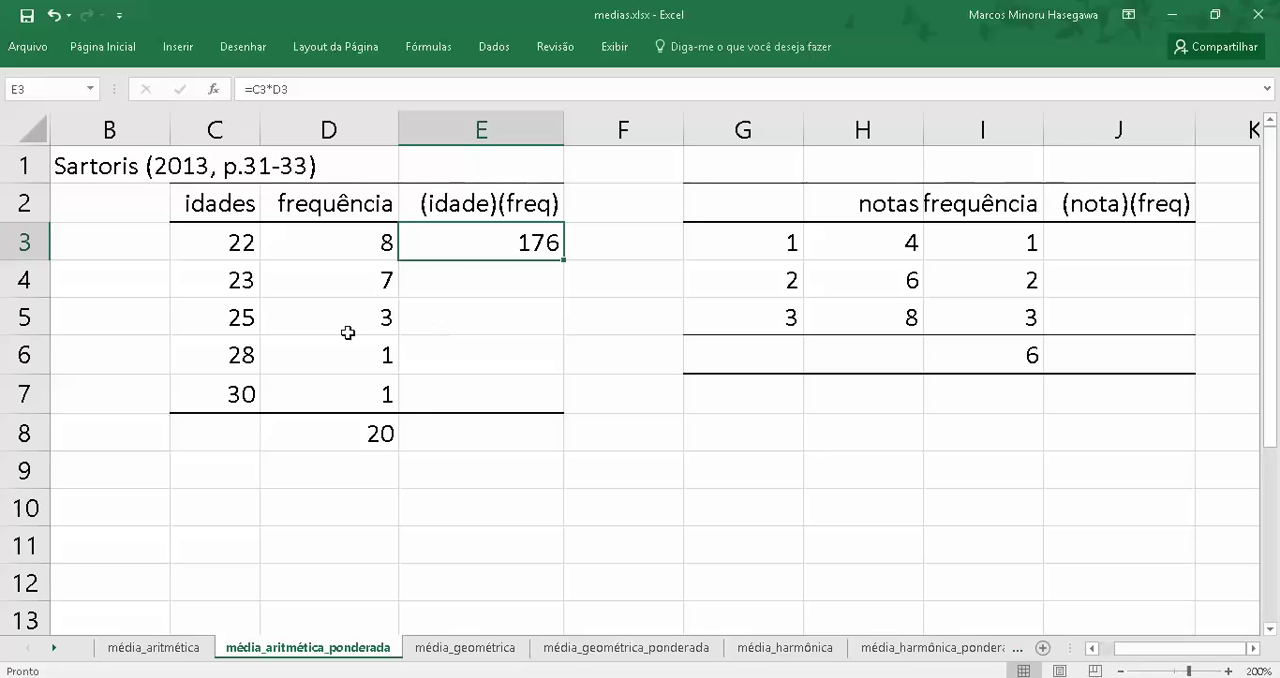
Copy the product formula from E3 into cells E4:E7 of the (idade)(freq) column
right_click(458, 240)
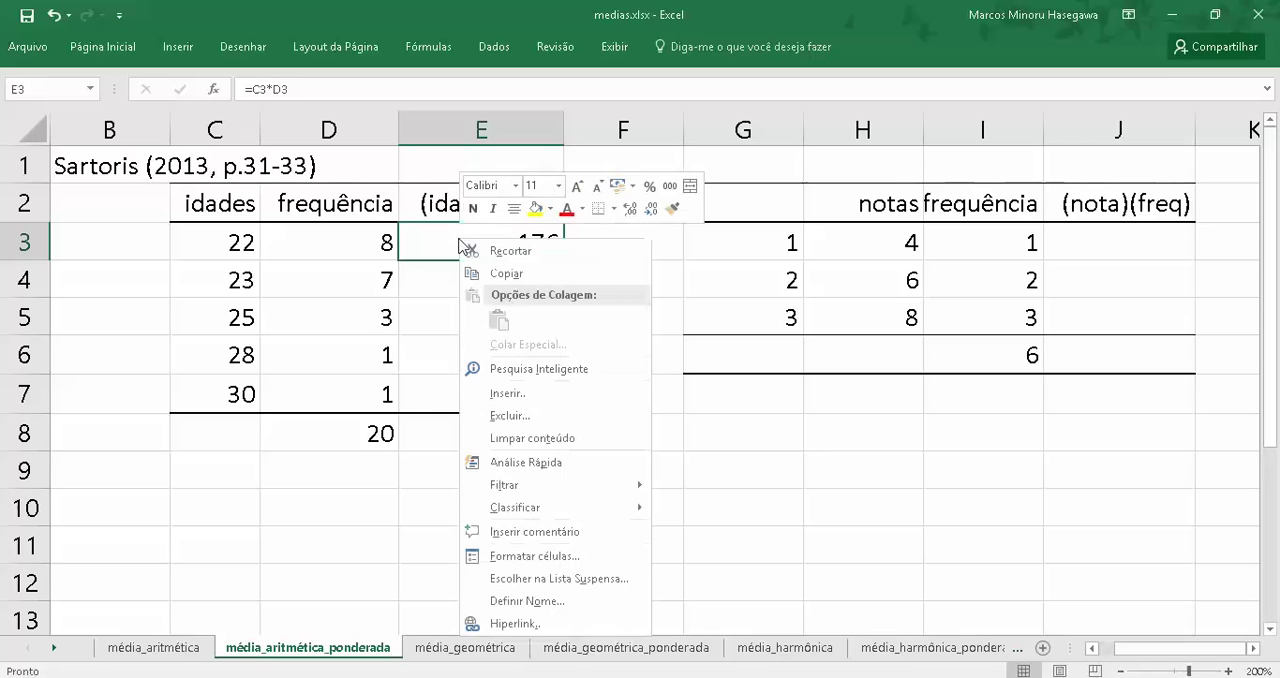
click(497, 273)
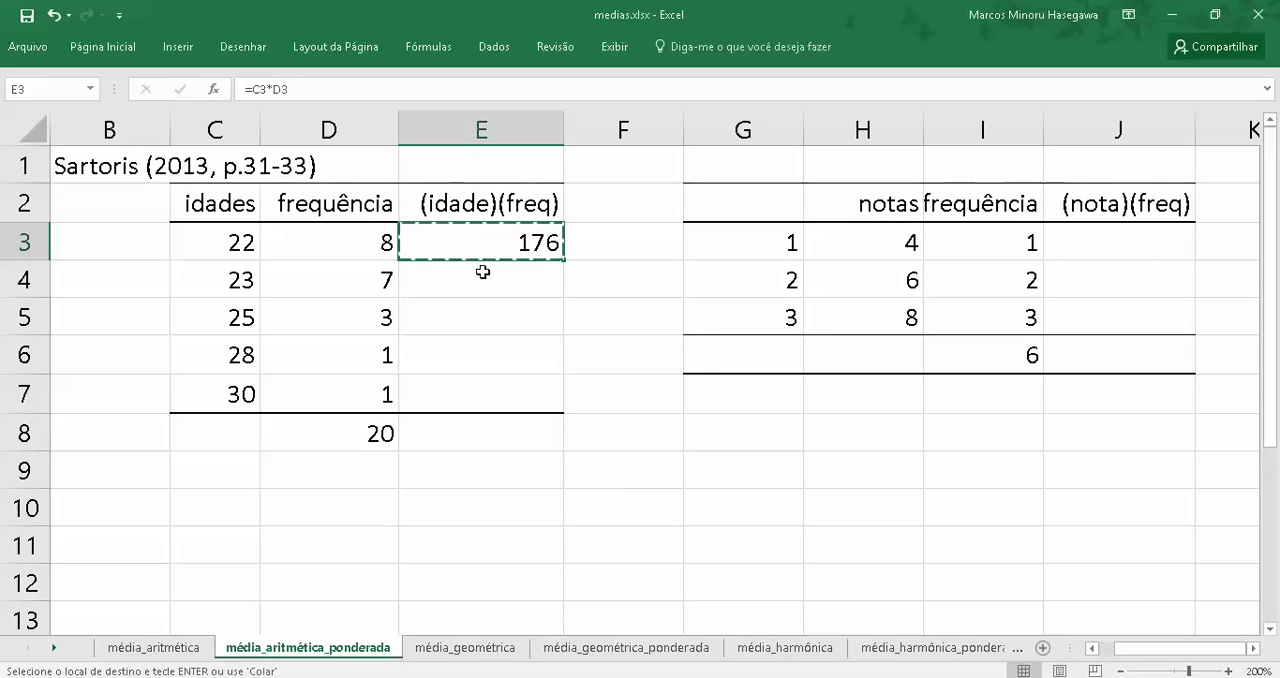
drag(483, 272, 489, 394)
right_click(479, 302)
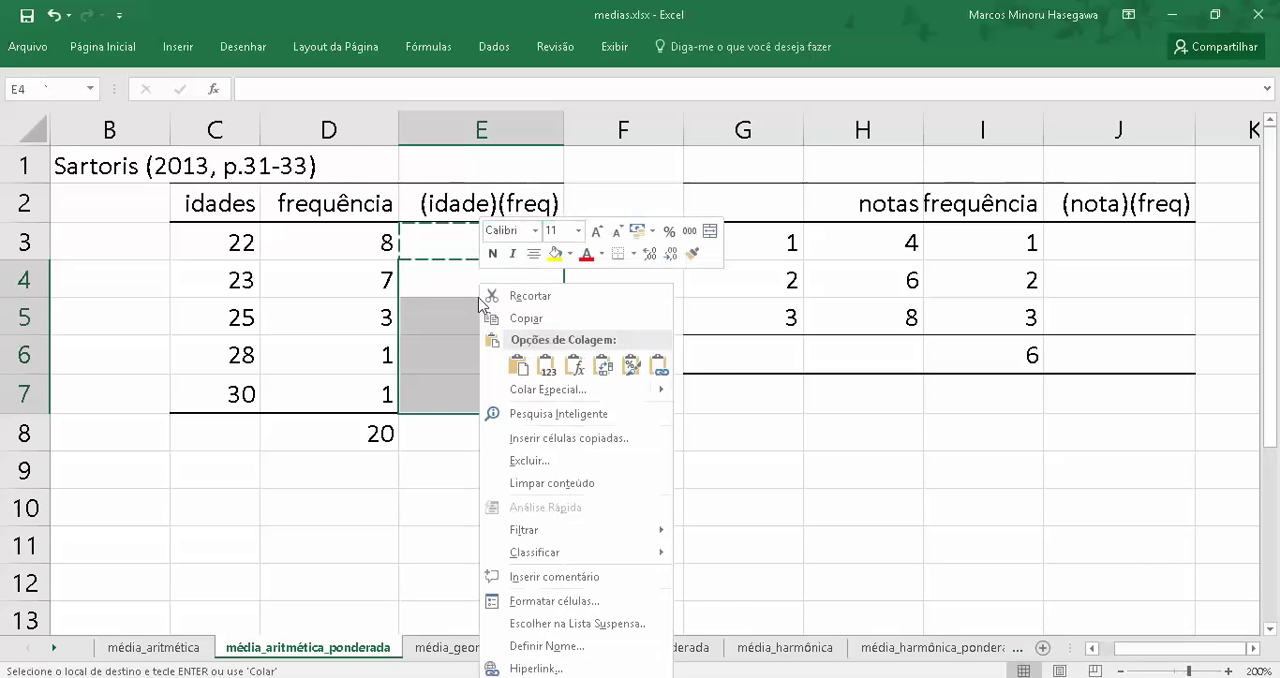
click(517, 368)
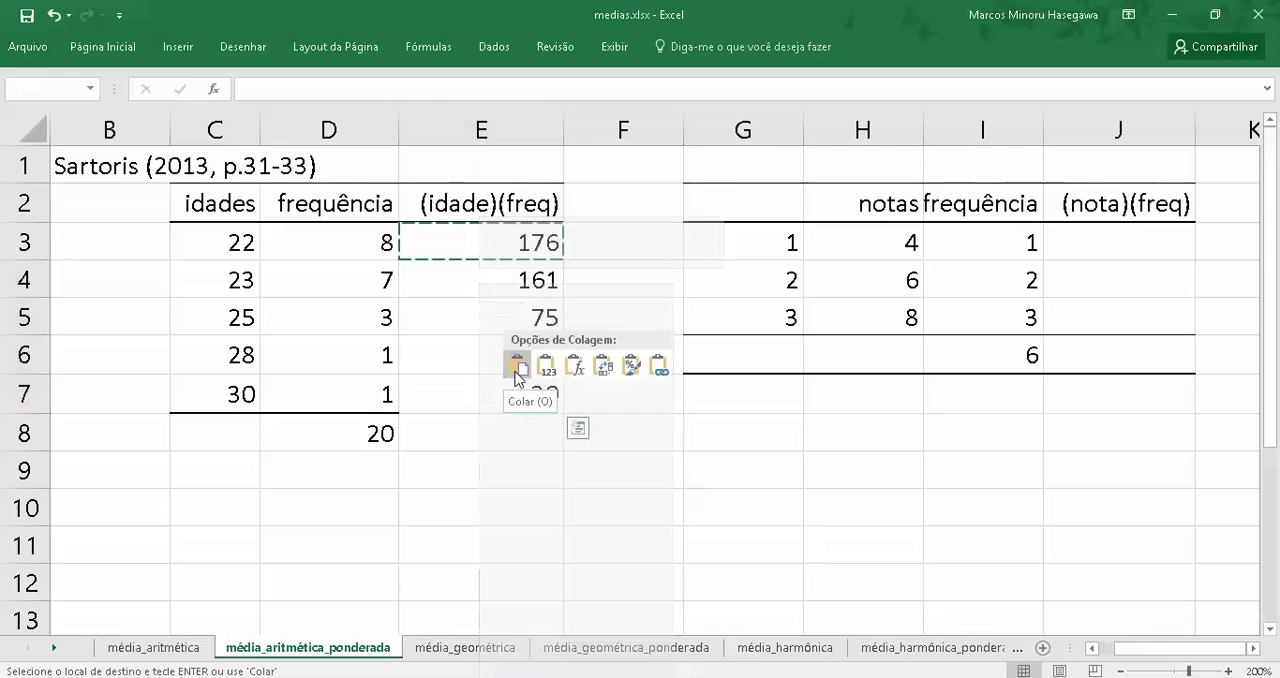
click(453, 447)
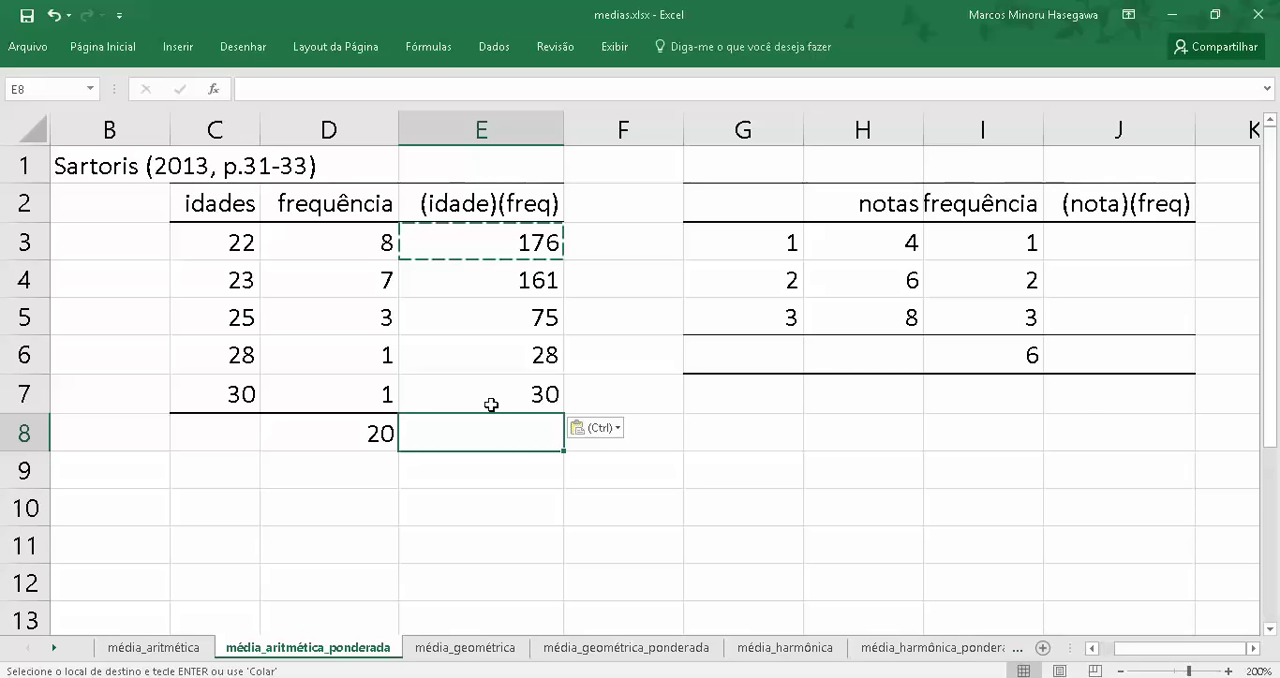
Total the (idade)(freq) column in cell E8 with the formula =soma(E3:E7)
key(Escape)
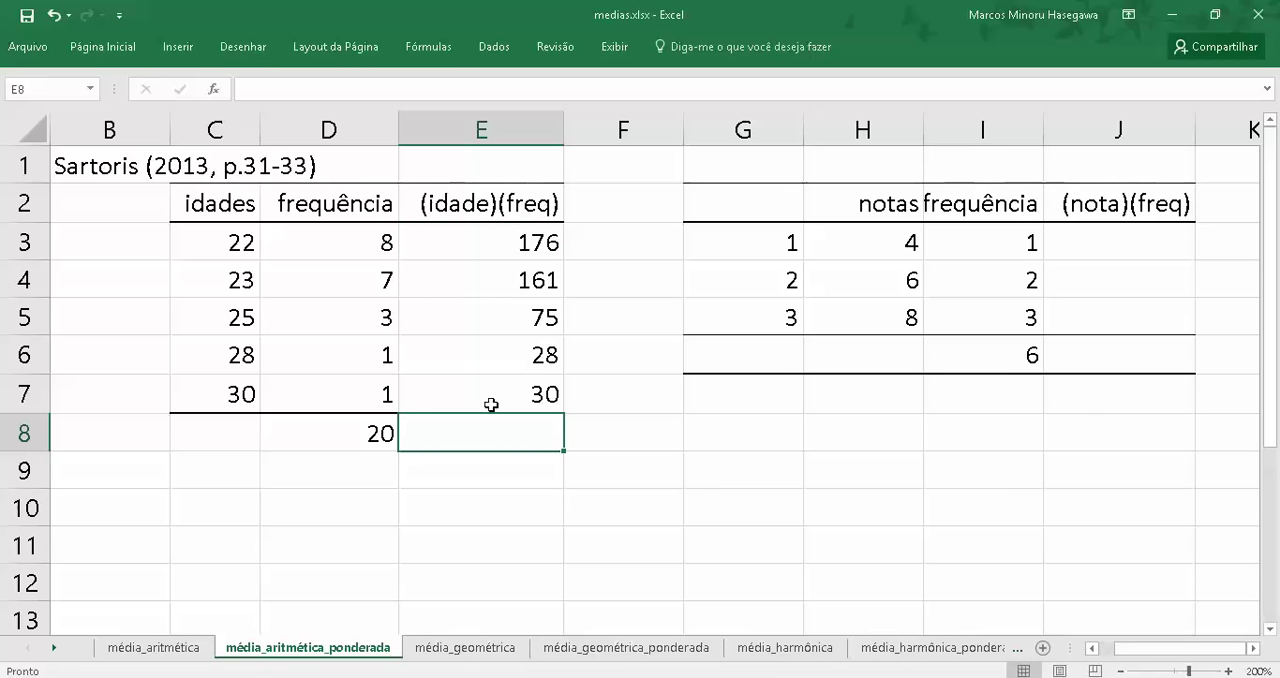
text(=)
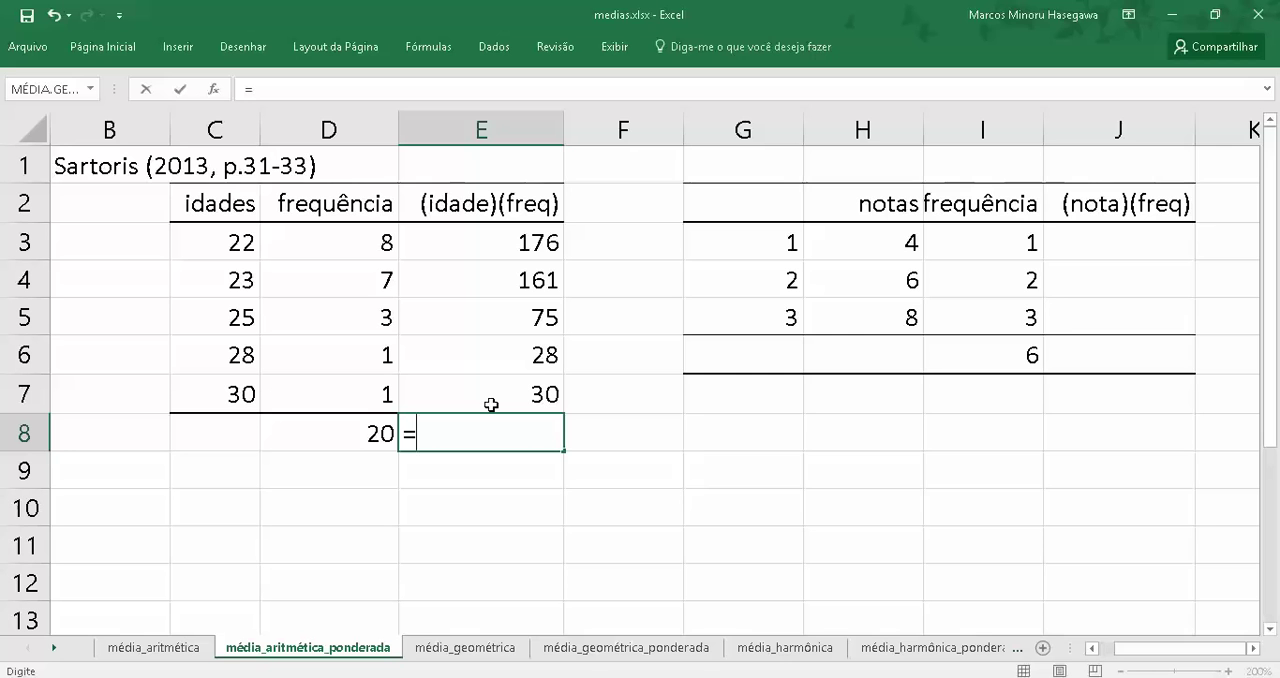
text(s)
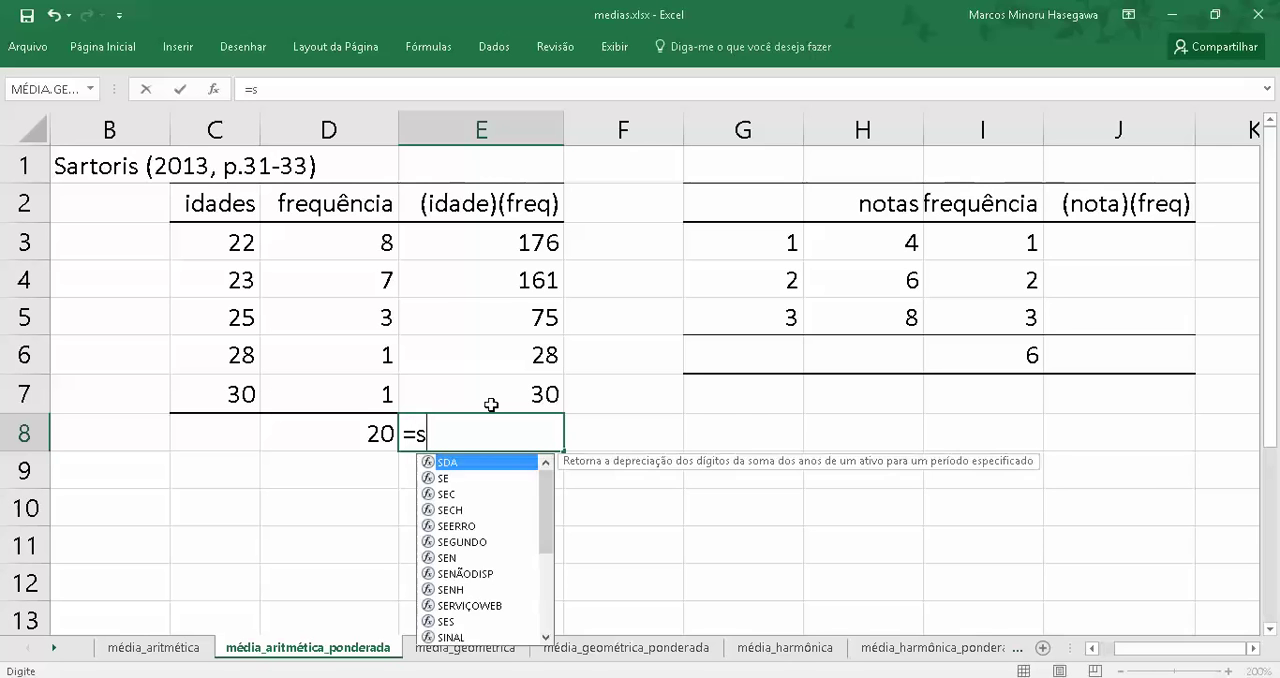
text(oma()
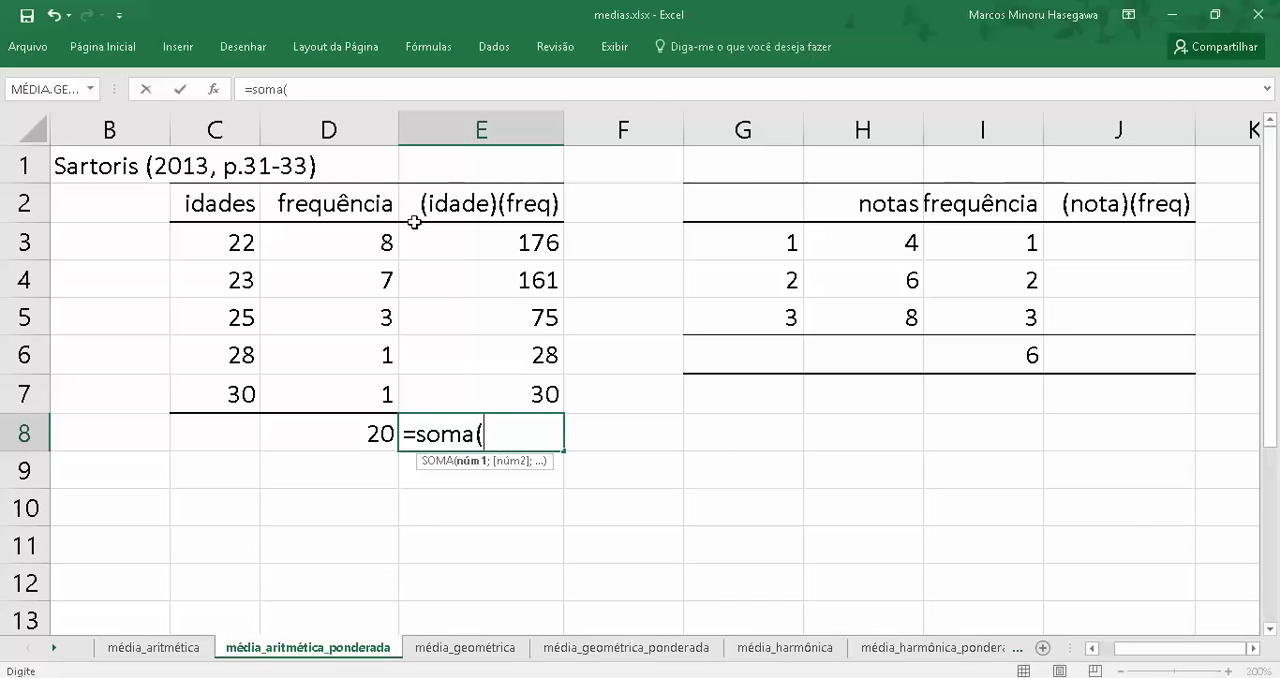
drag(466, 243, 480, 381)
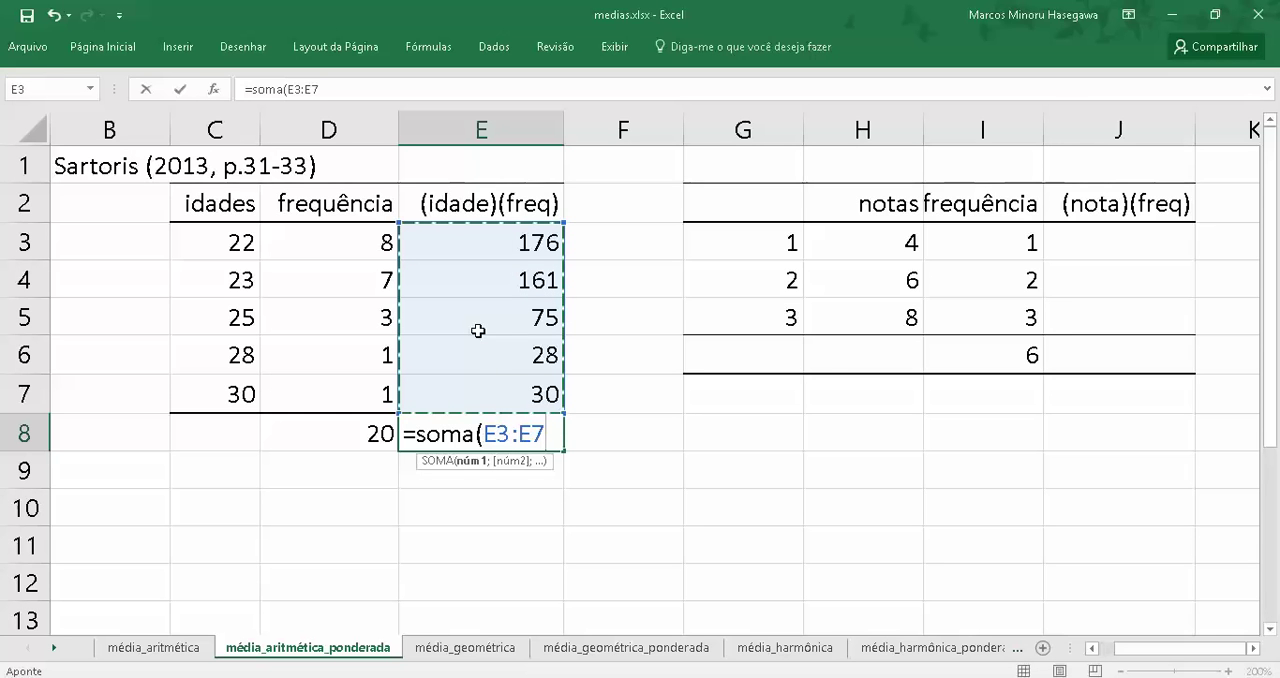
key(Return)
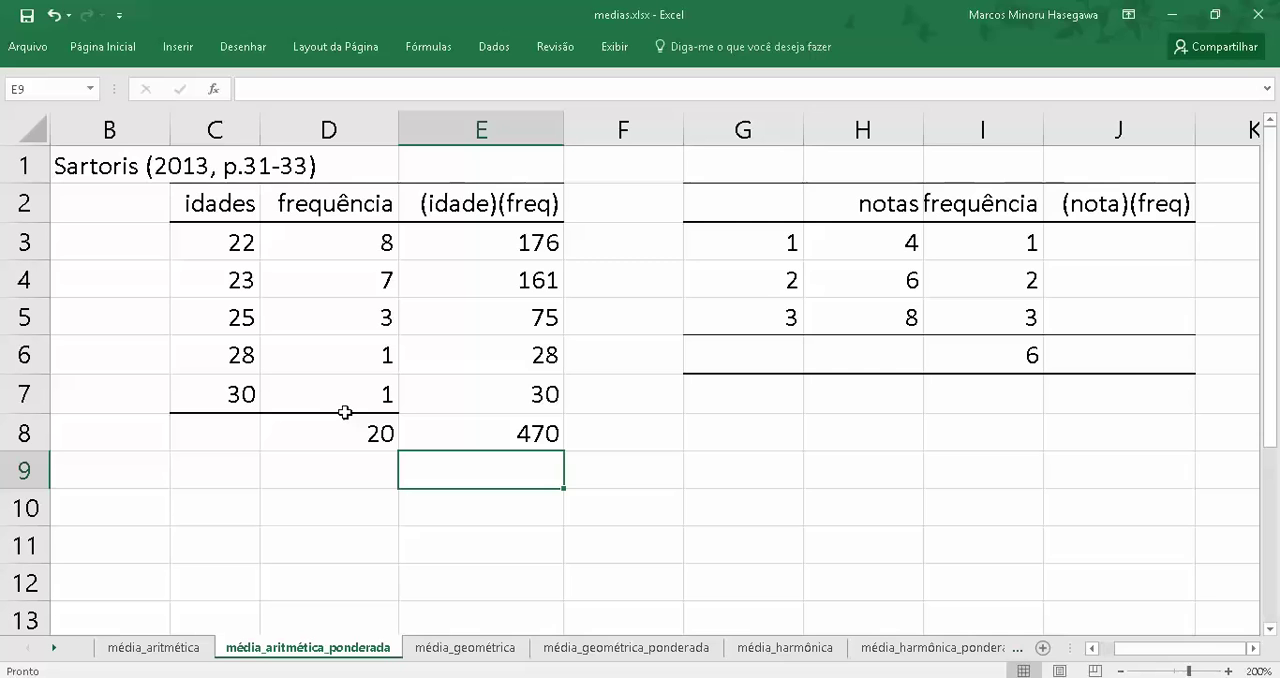
Calculate the weighted mean of the idades in cell E9 with the formula =E8/D8
text(=)
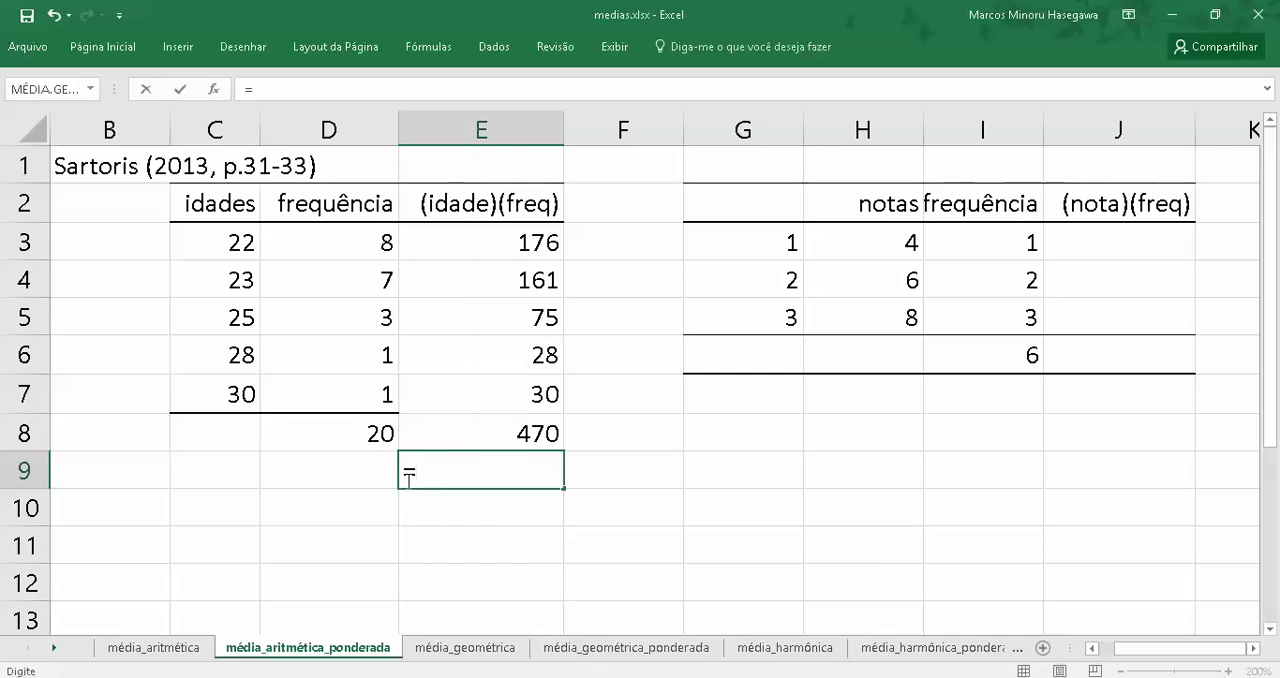
click(466, 433)
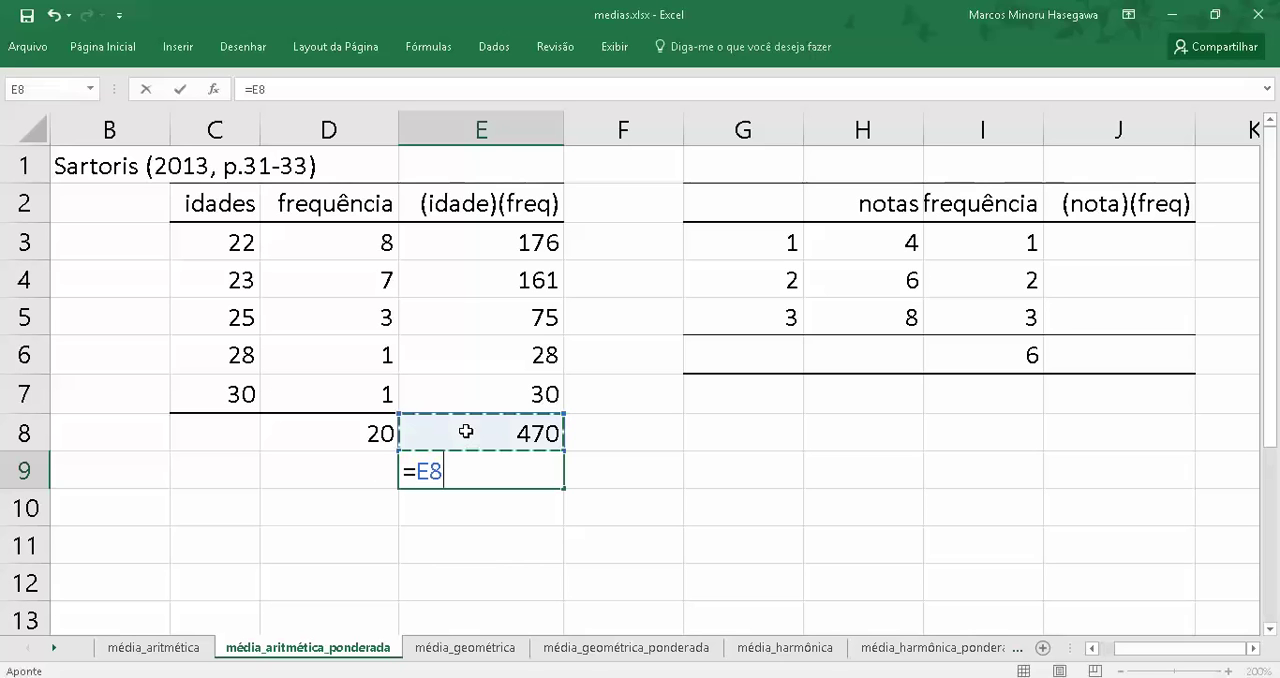
text(/)
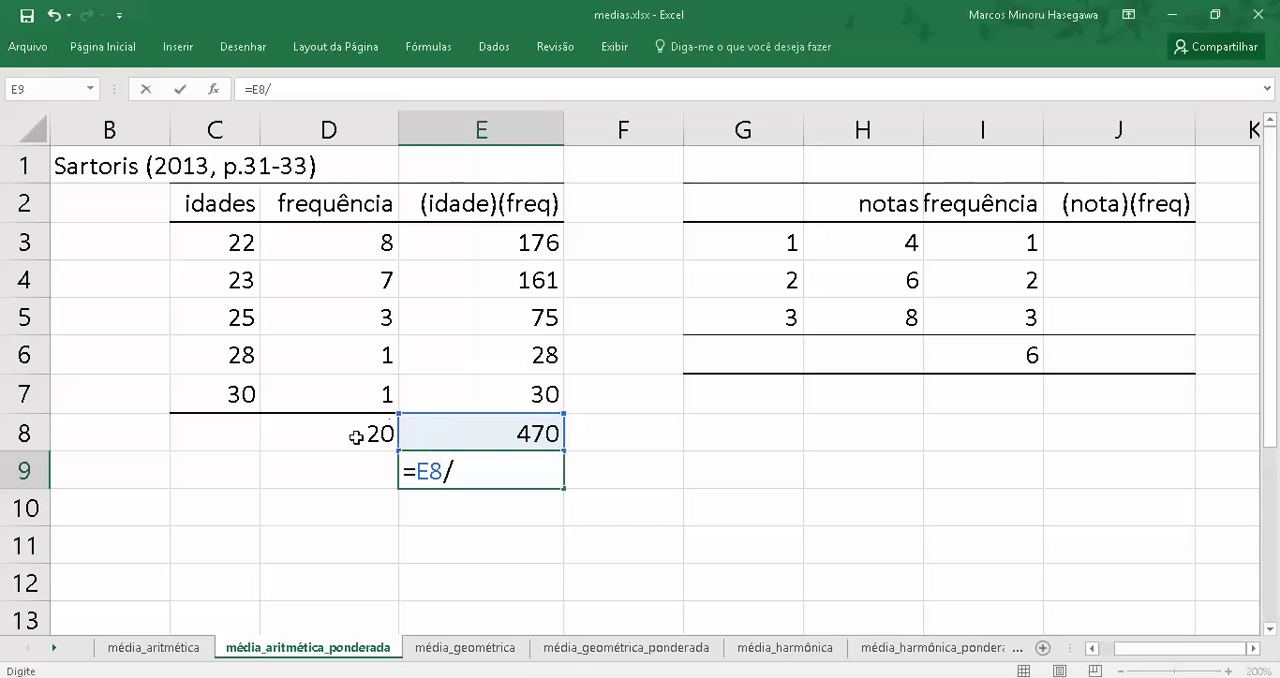
click(352, 434)
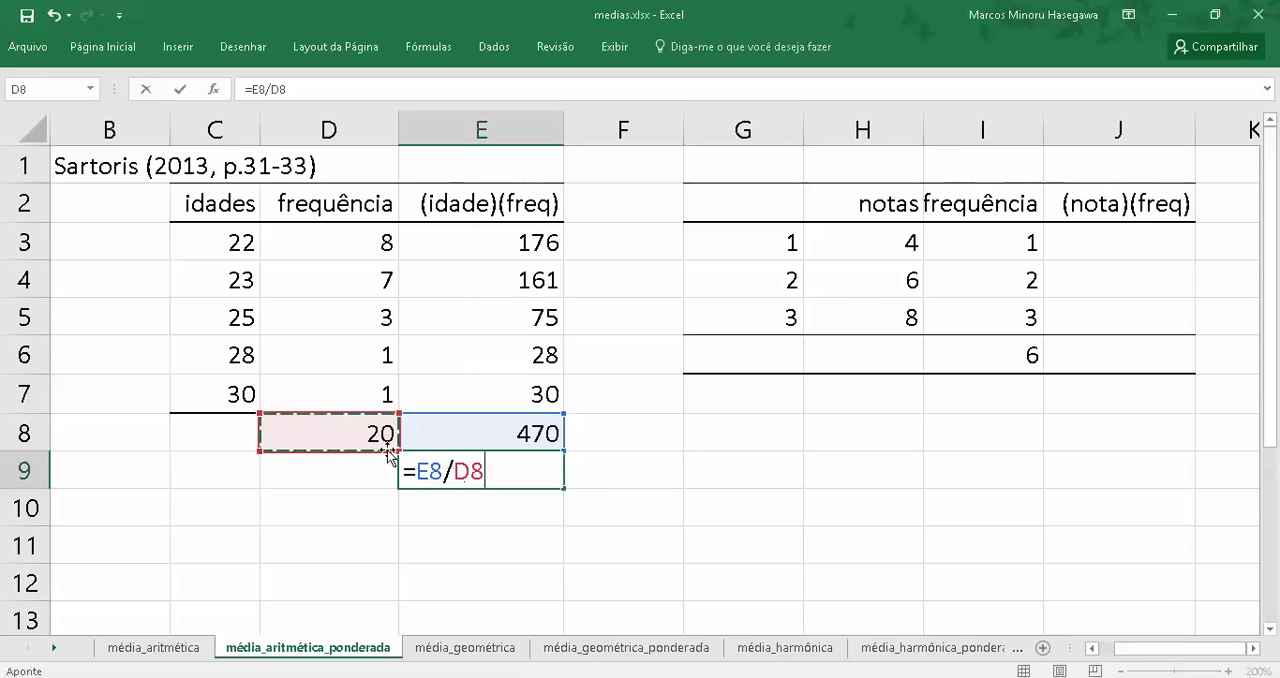
key(Return)
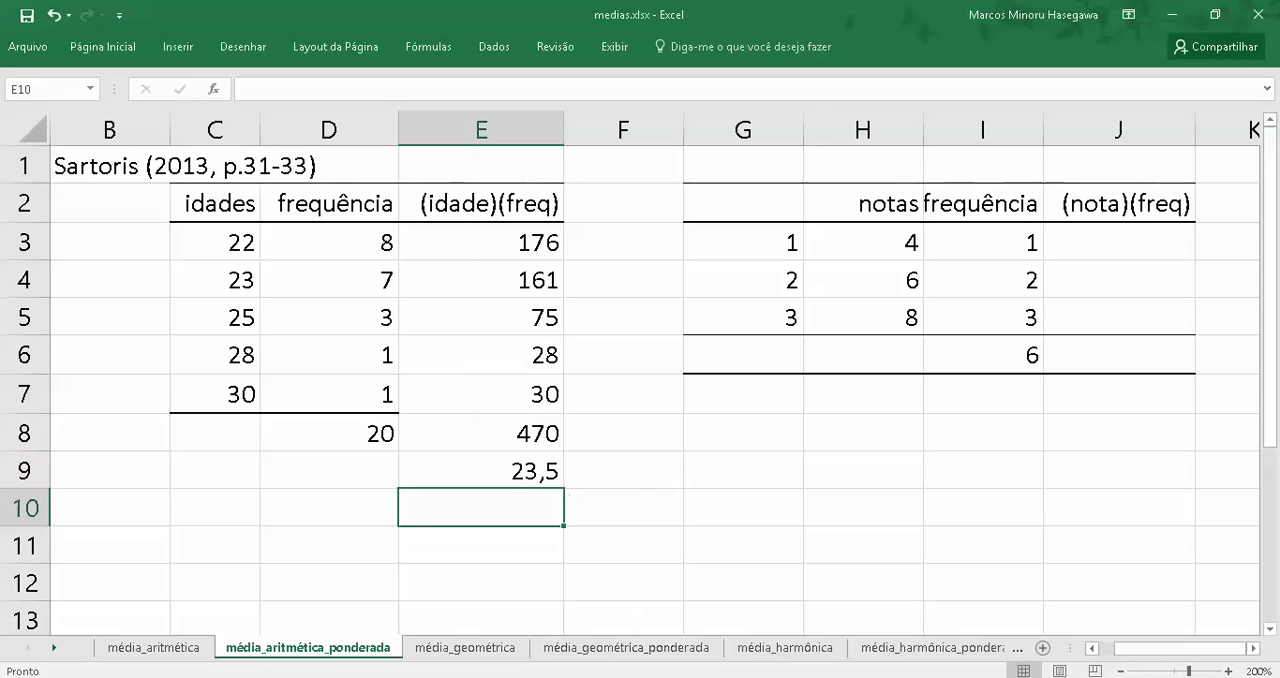
Switch to Saraiva Reader to check the book's worked weighted mean examples for notas and idades, and return to the Excel workbook
click(485, 677)
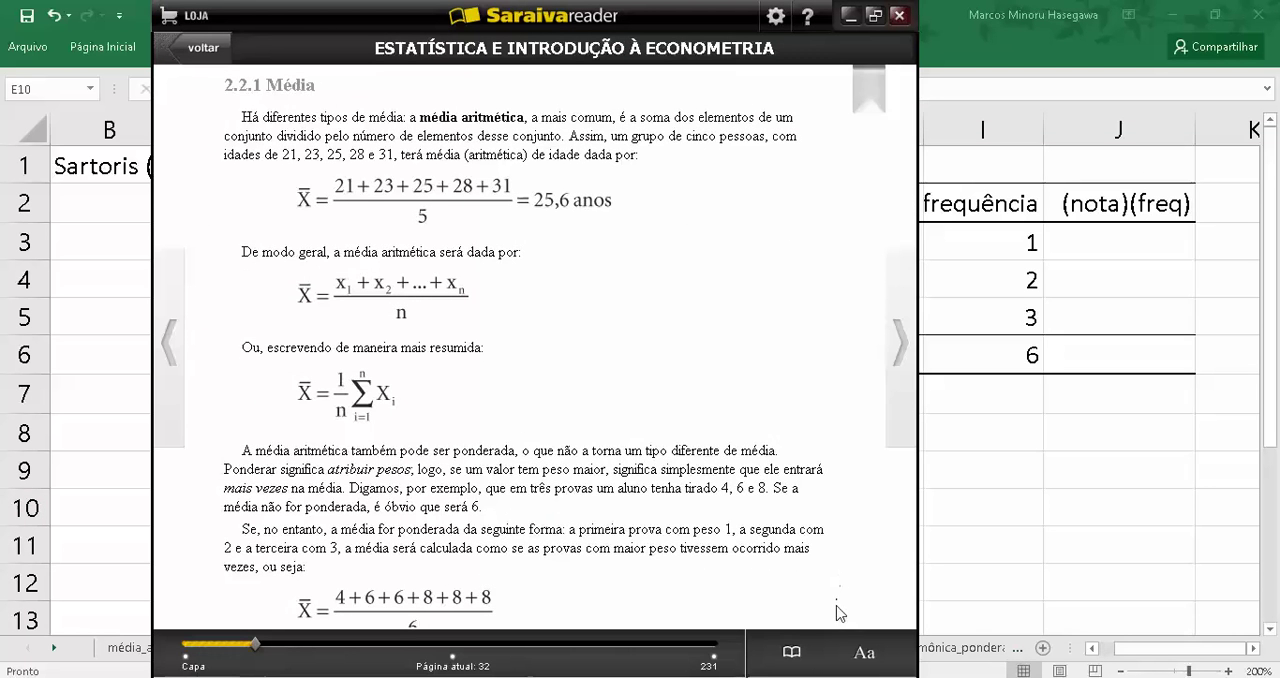
scroll(840, 612, down, 5)
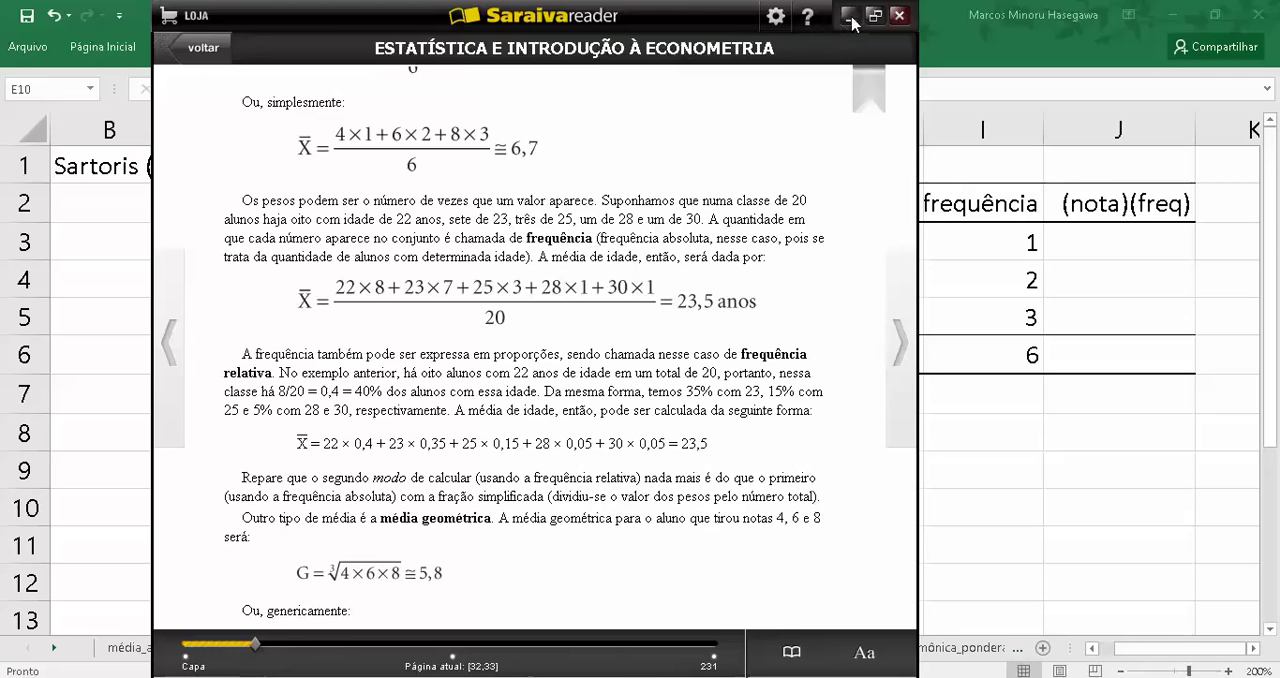
drag(828, 33, 826, 32)
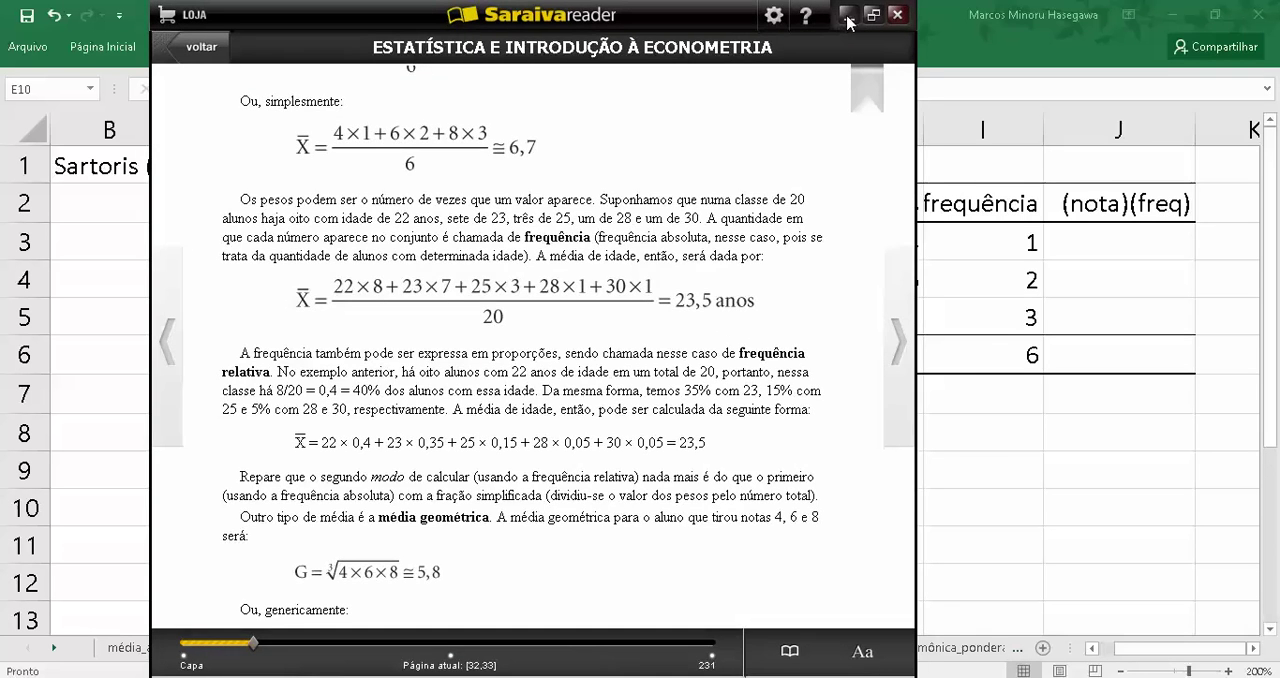
click(847, 18)
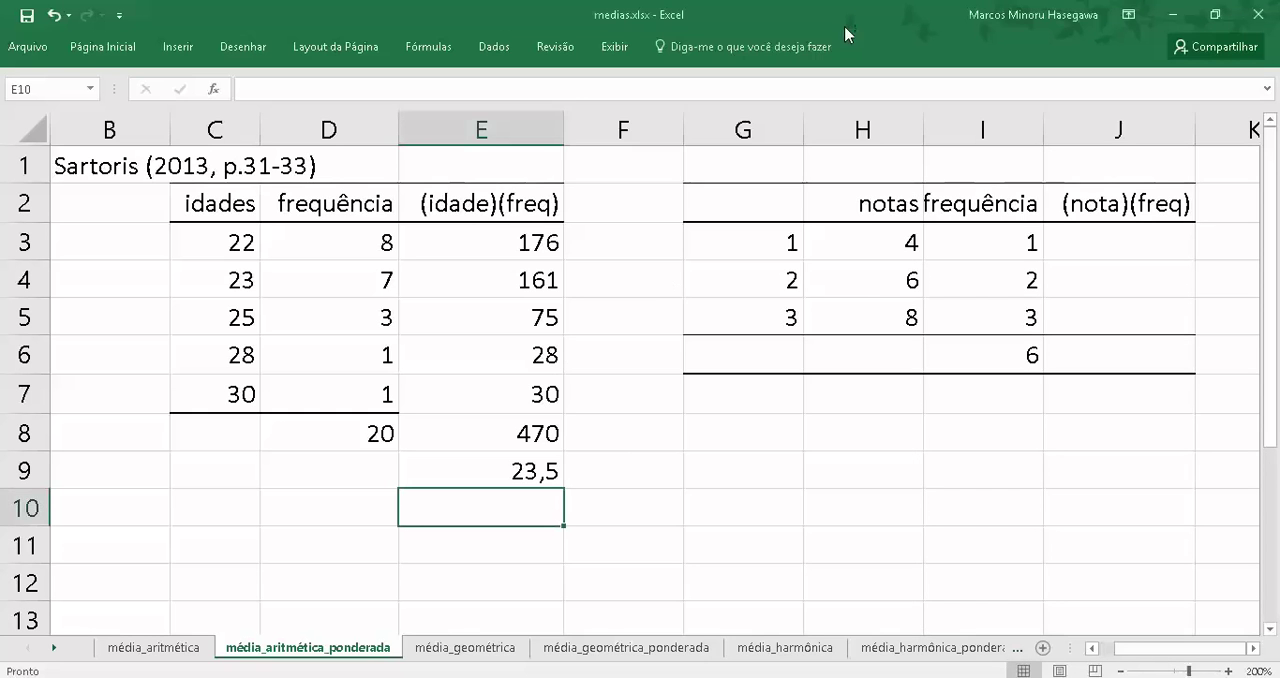
Multiply the first nota by its frequência in cell J3 with the formula =H3*I3
click(1088, 242)
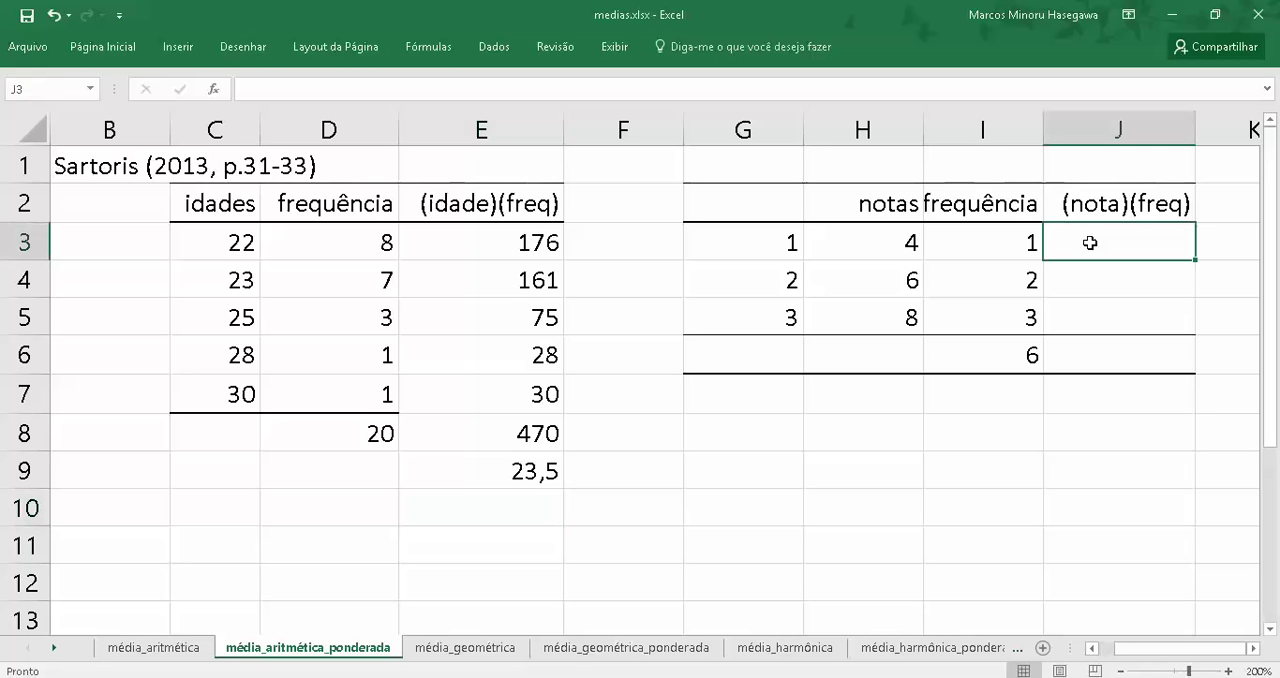
text(=)
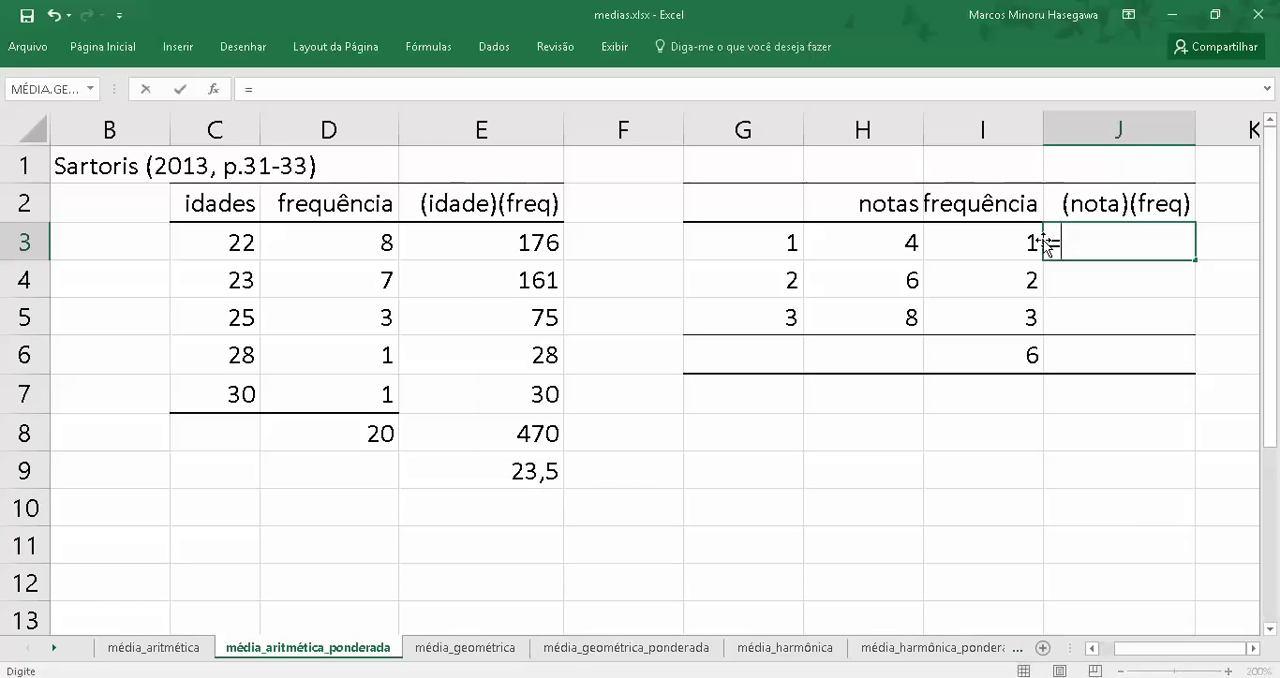
key(Left)
key(Left)
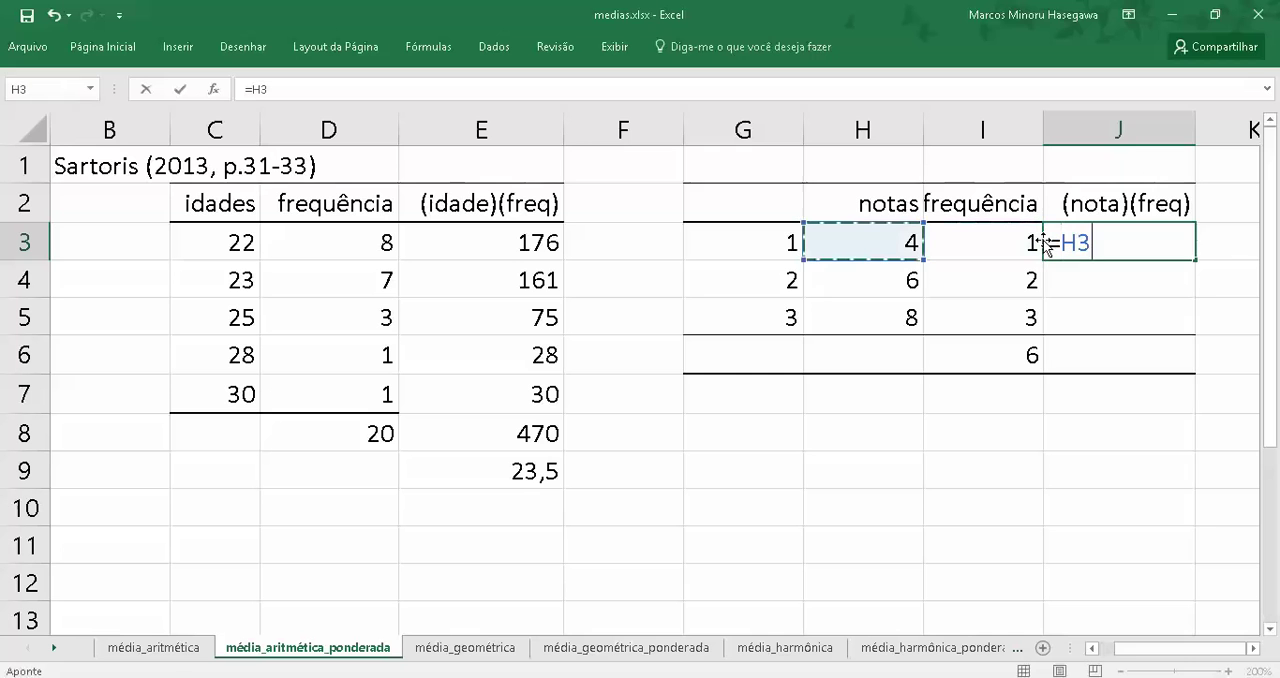
text(*)
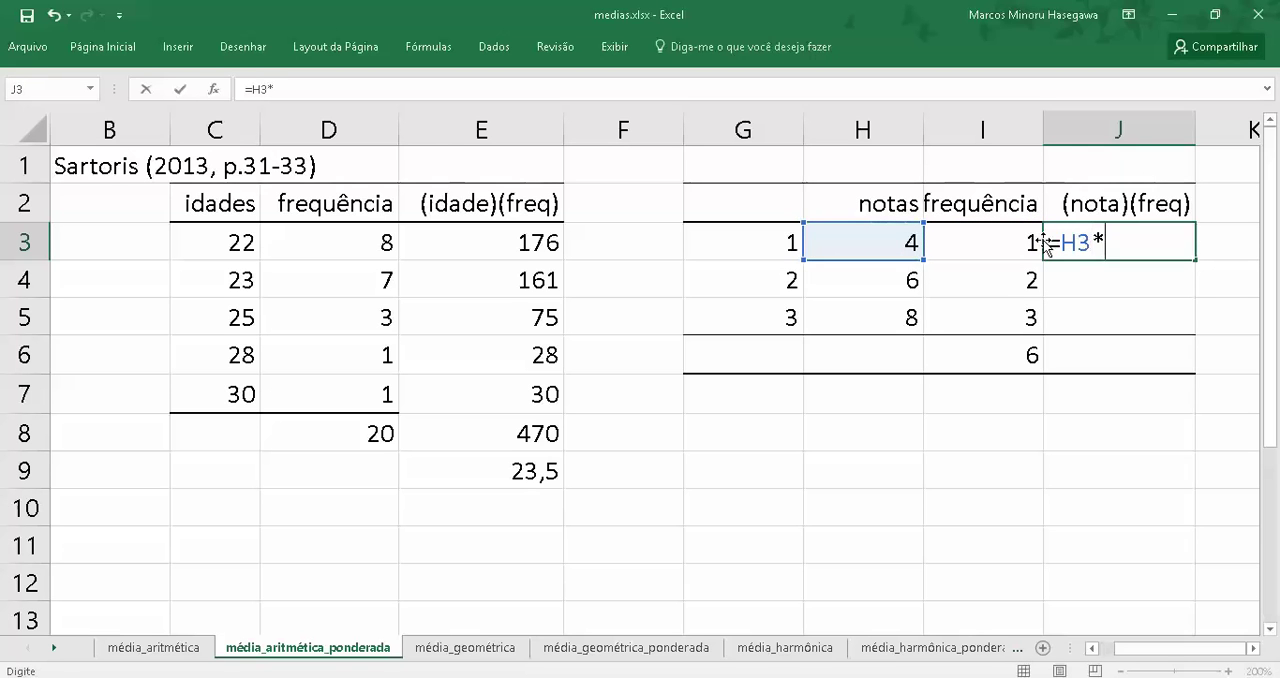
key(Left)
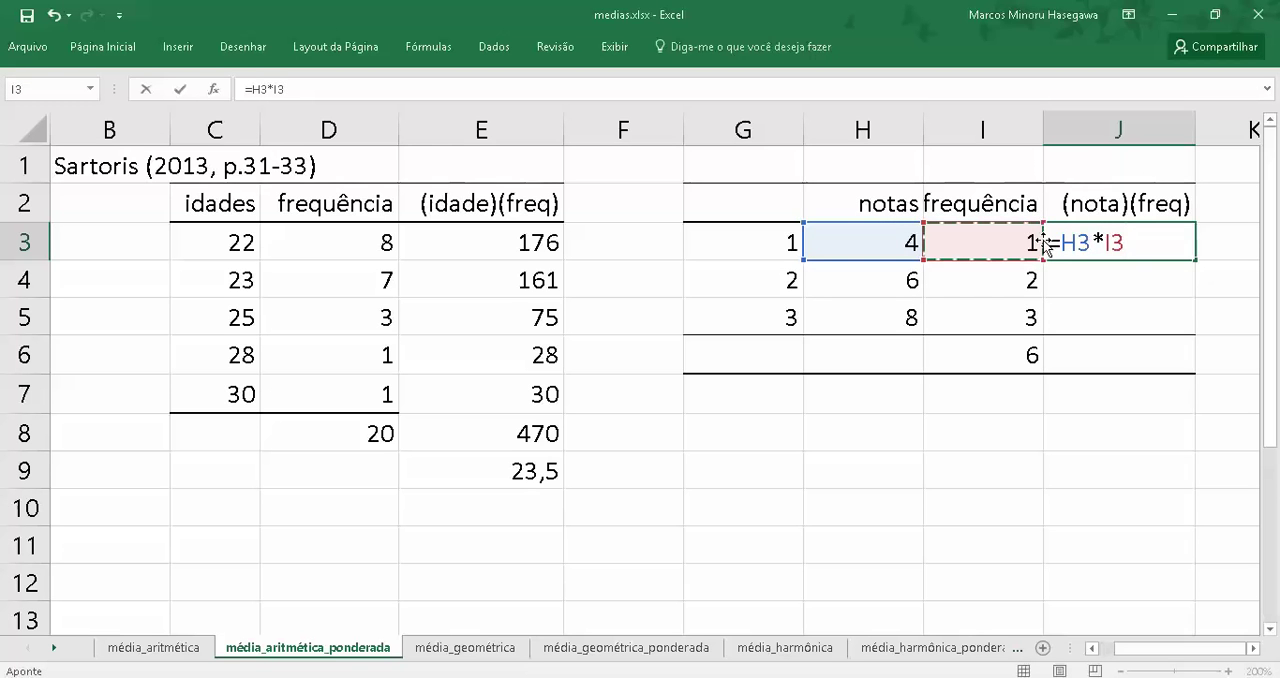
key(Return)
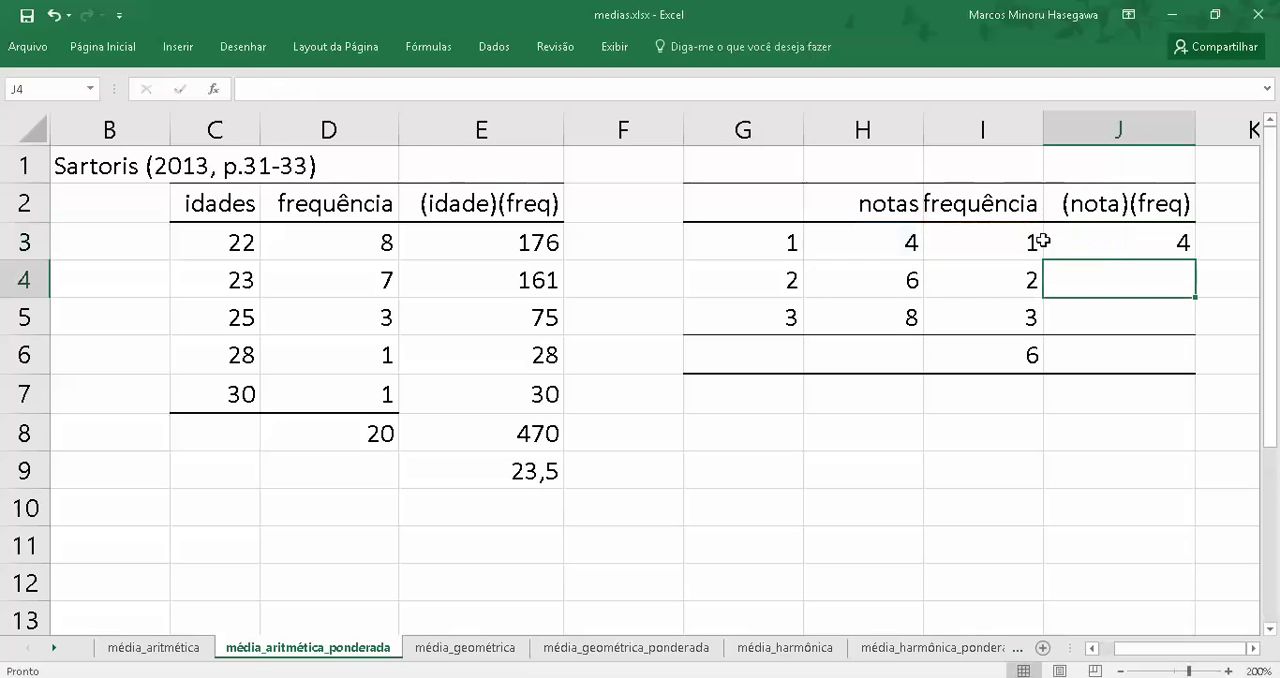
Copy the product formula from J3 into cells J4:J5 of the (nota)(freq) column
key(Up)
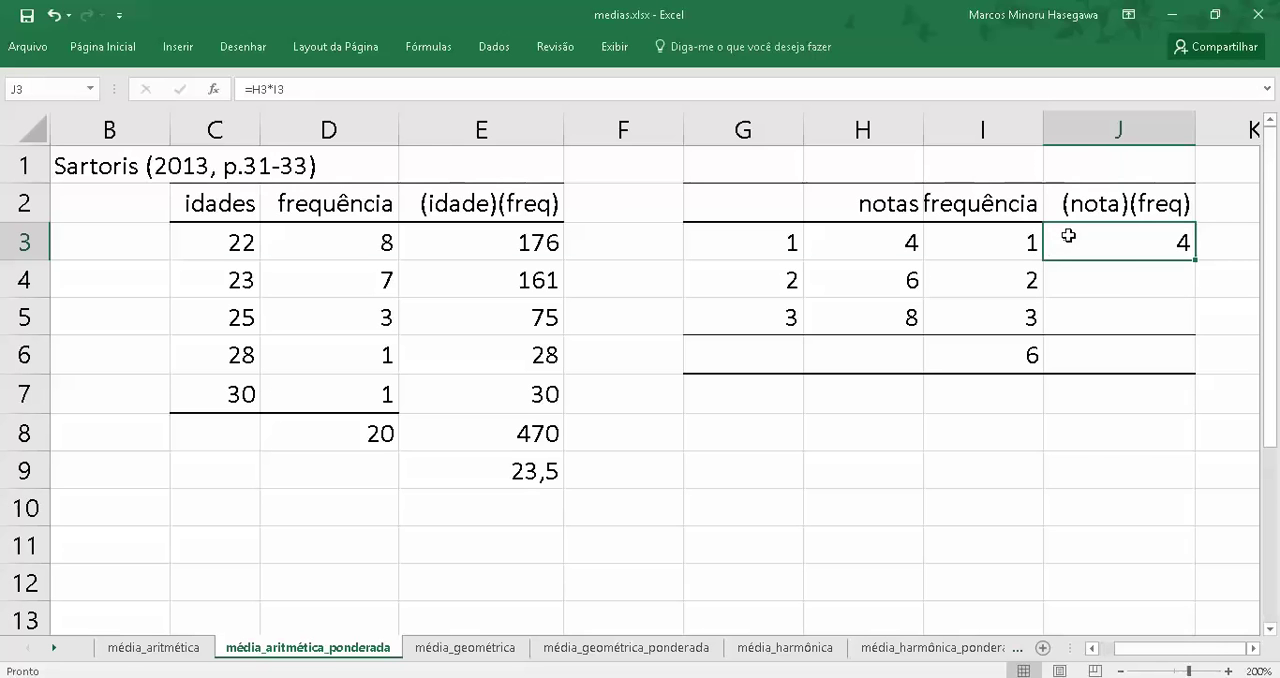
right_click(1068, 235)
click(1083, 272)
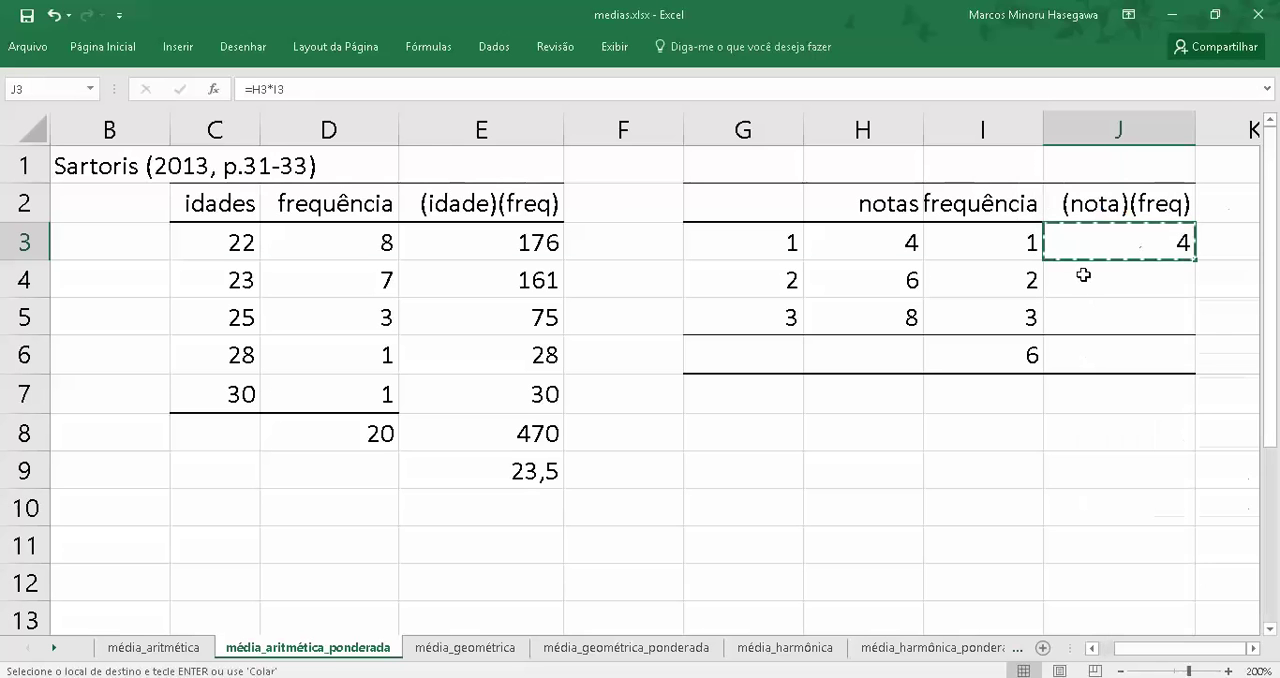
drag(1083, 274, 1080, 289)
right_click(1081, 285)
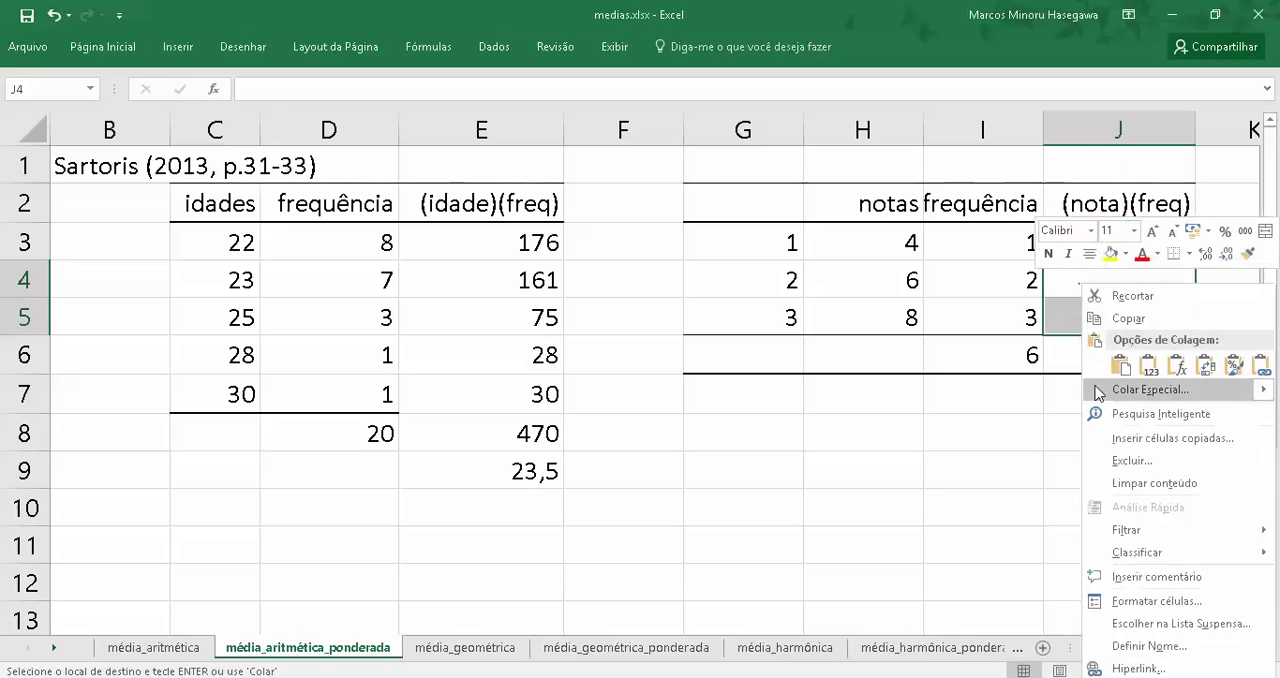
click(1120, 366)
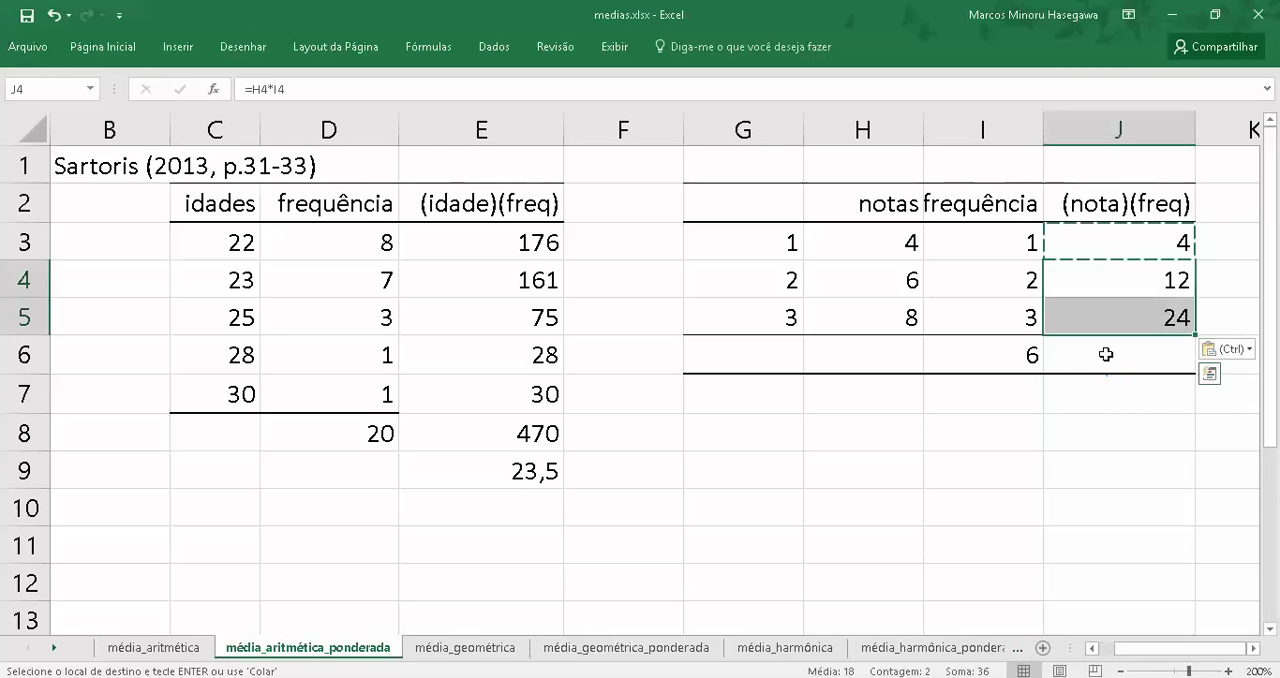
click(1106, 354)
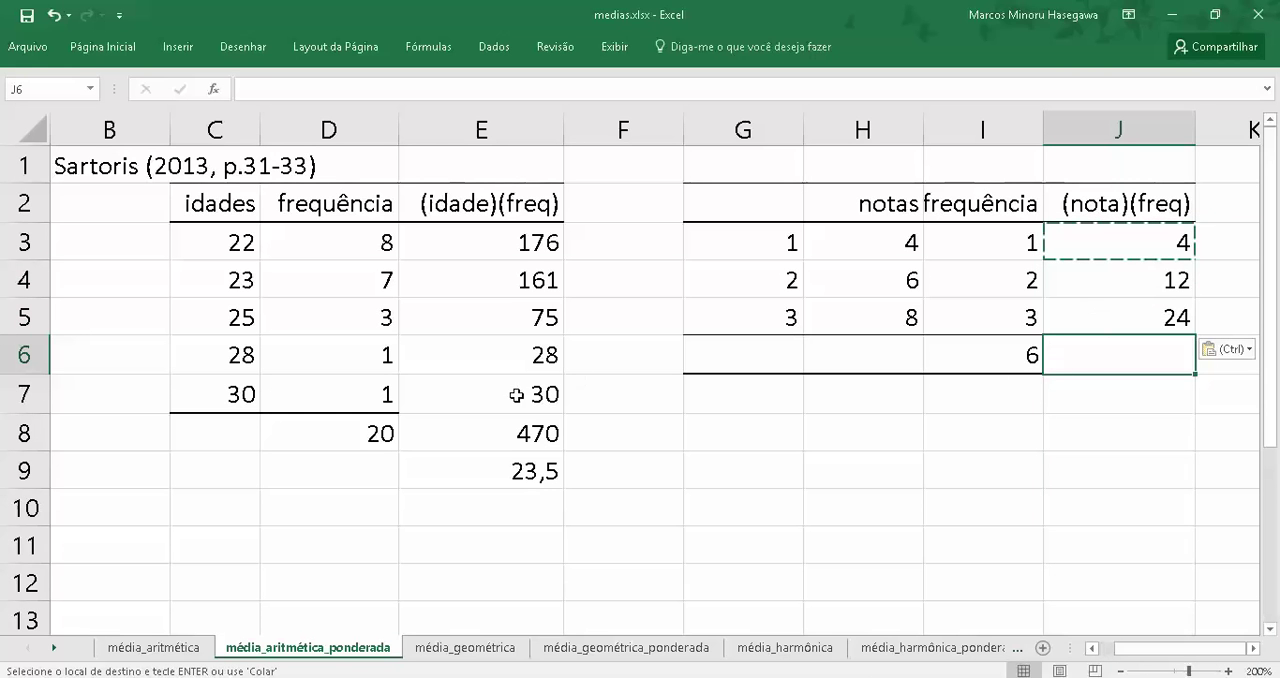
Apply a thick bottom border (Borda Inferior Espessa) to cell E7 under the last (idade)(freq) product
click(461, 405)
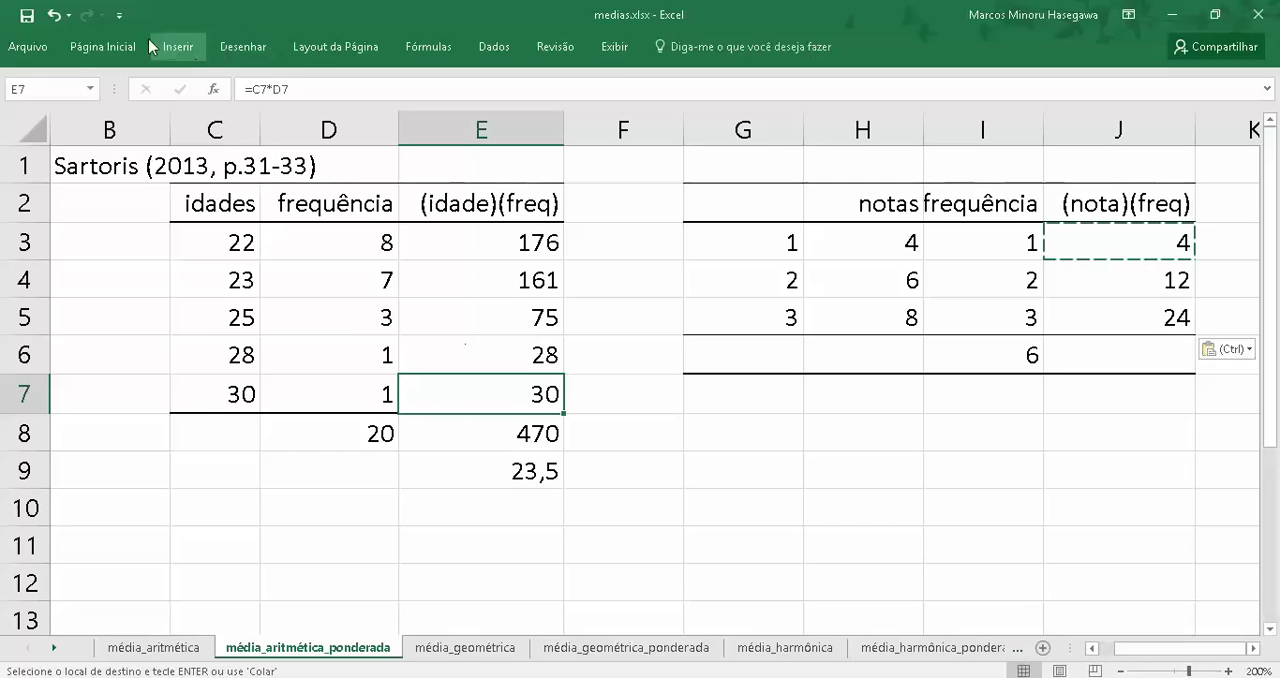
click(95, 50)
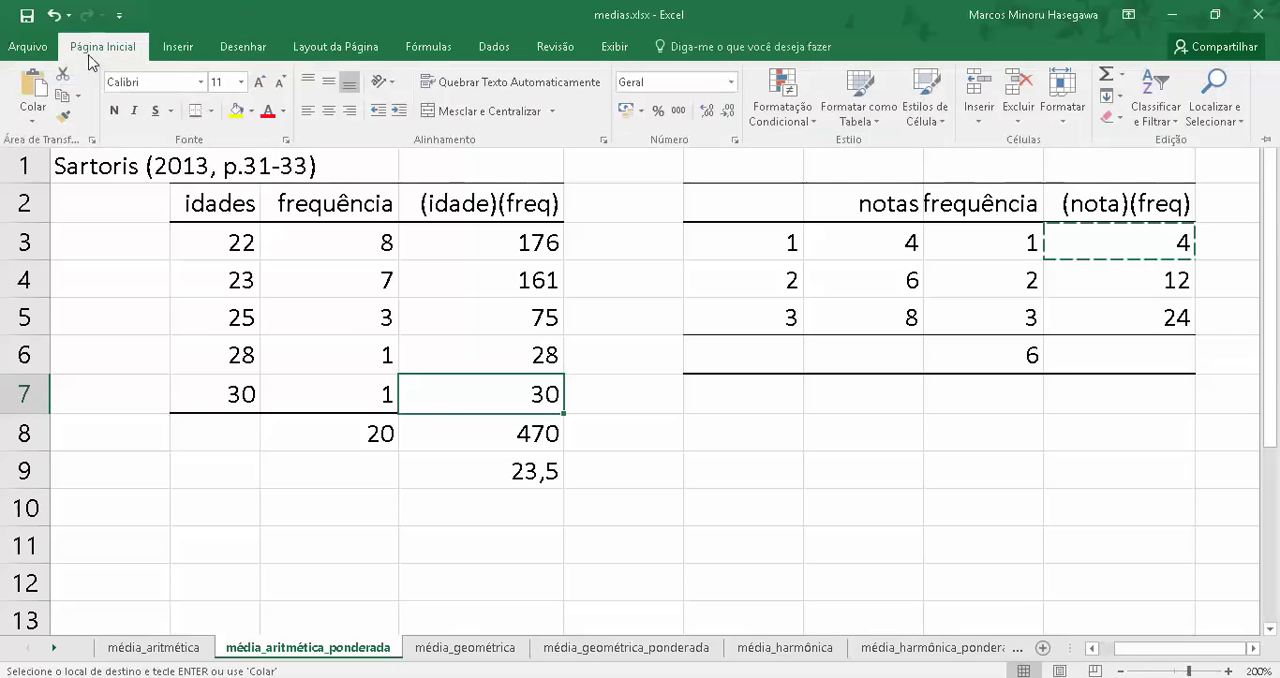
click(211, 111)
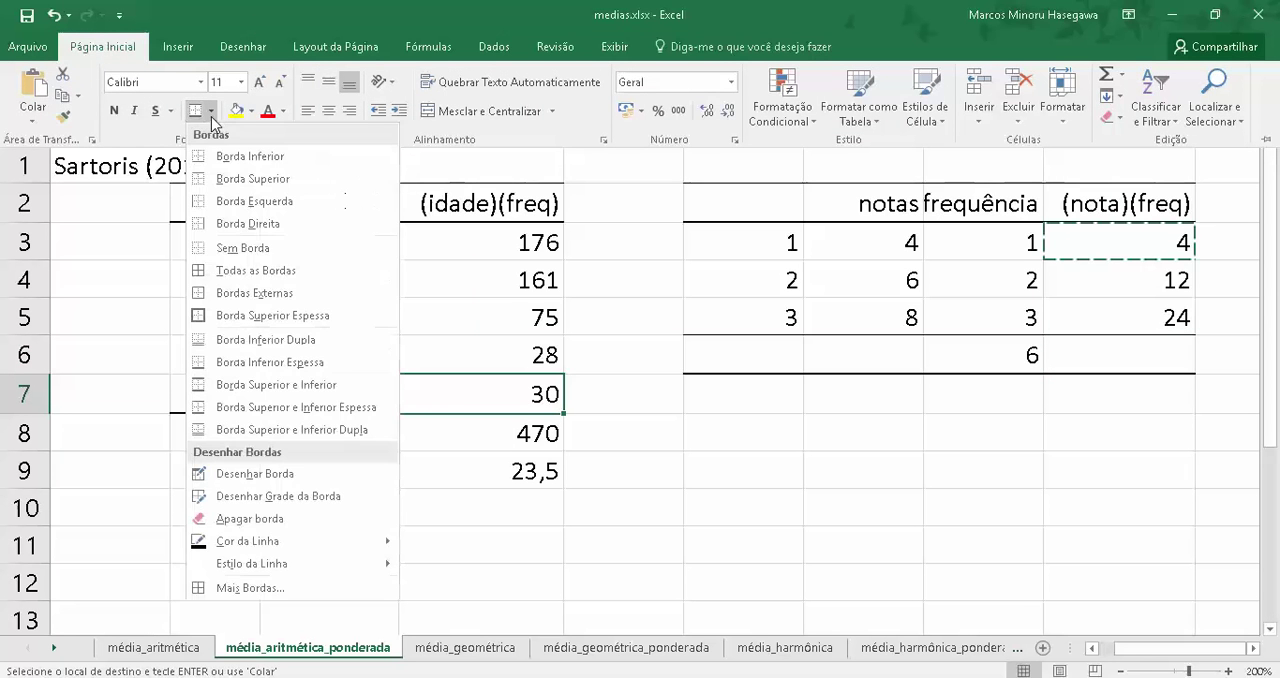
click(220, 363)
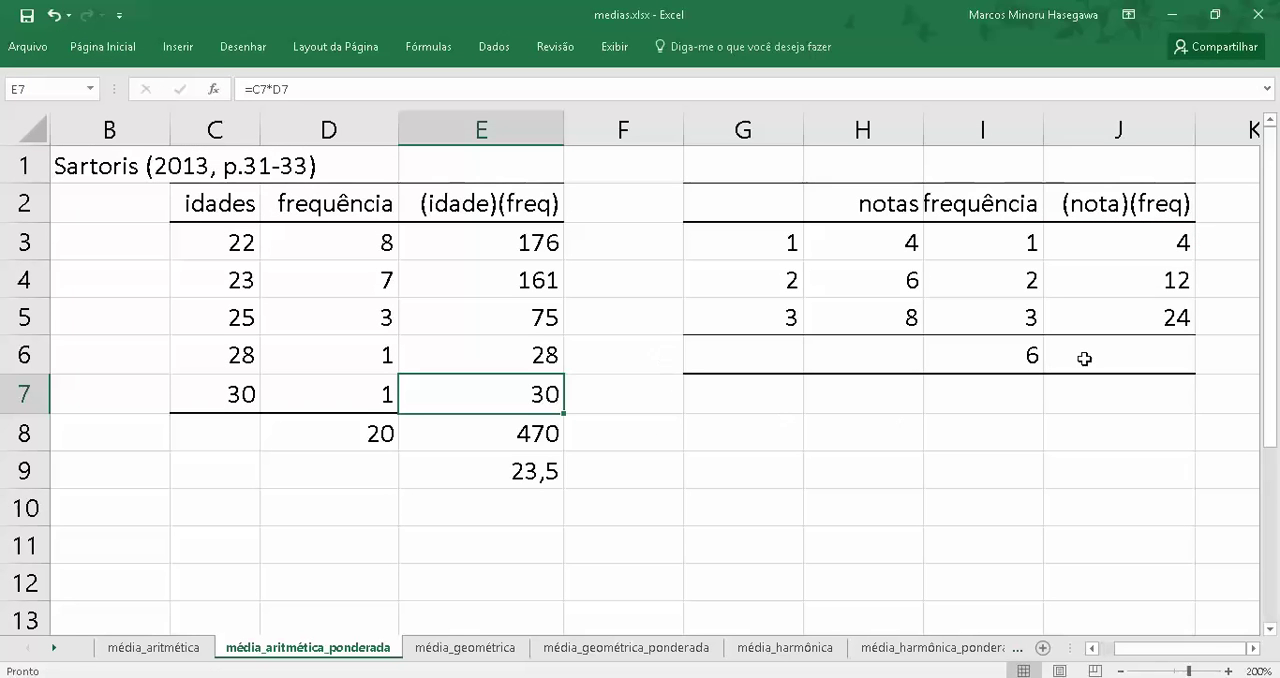
Total the (nota)(freq) column in cell J6 with the formula =soma(J3:J5)
click(1090, 358)
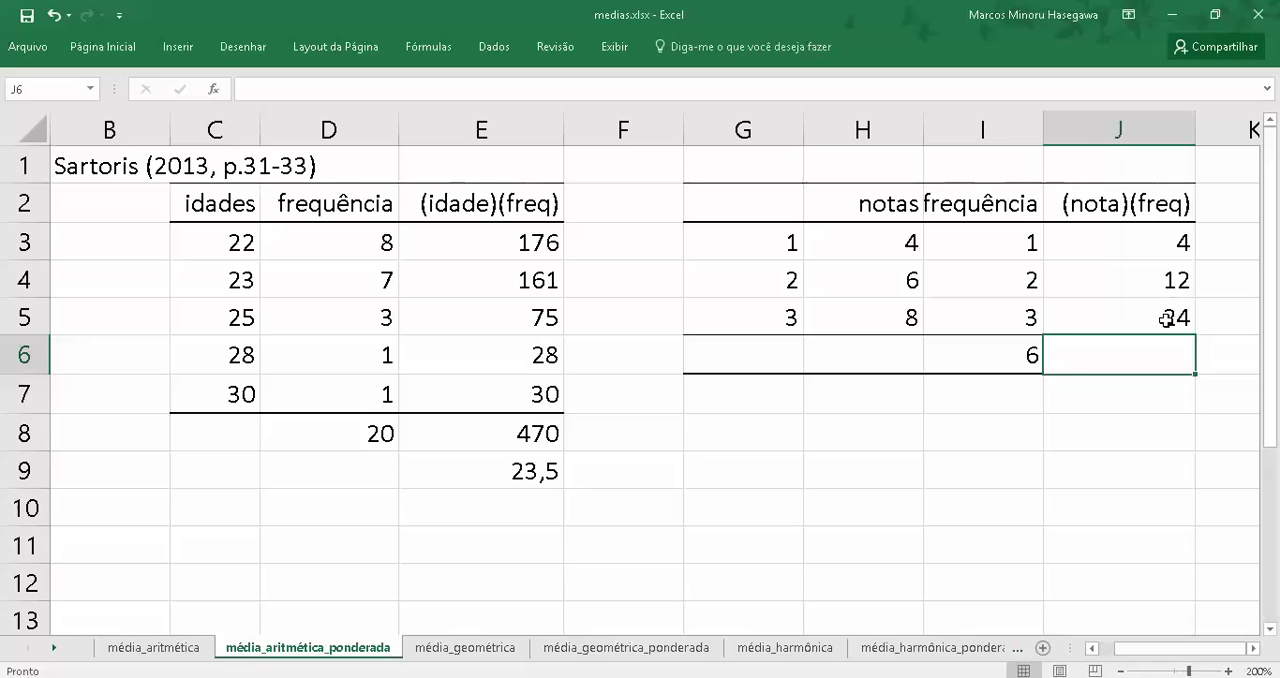
text(=)
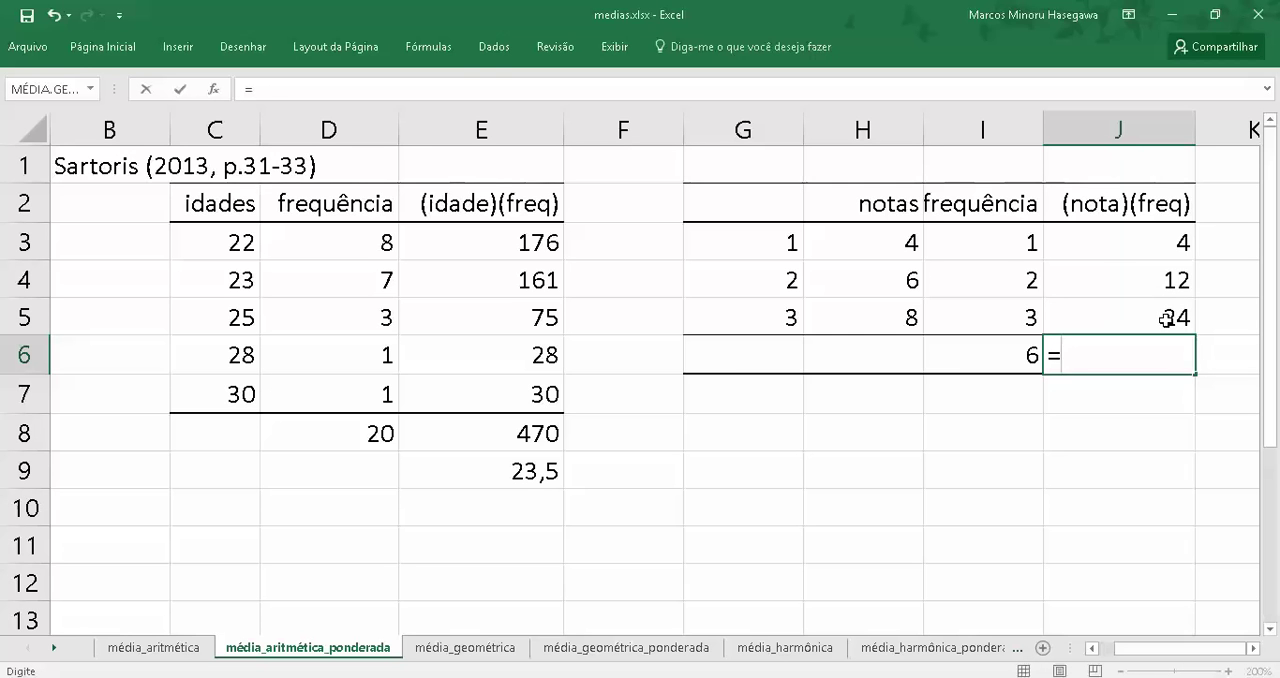
text(soma)
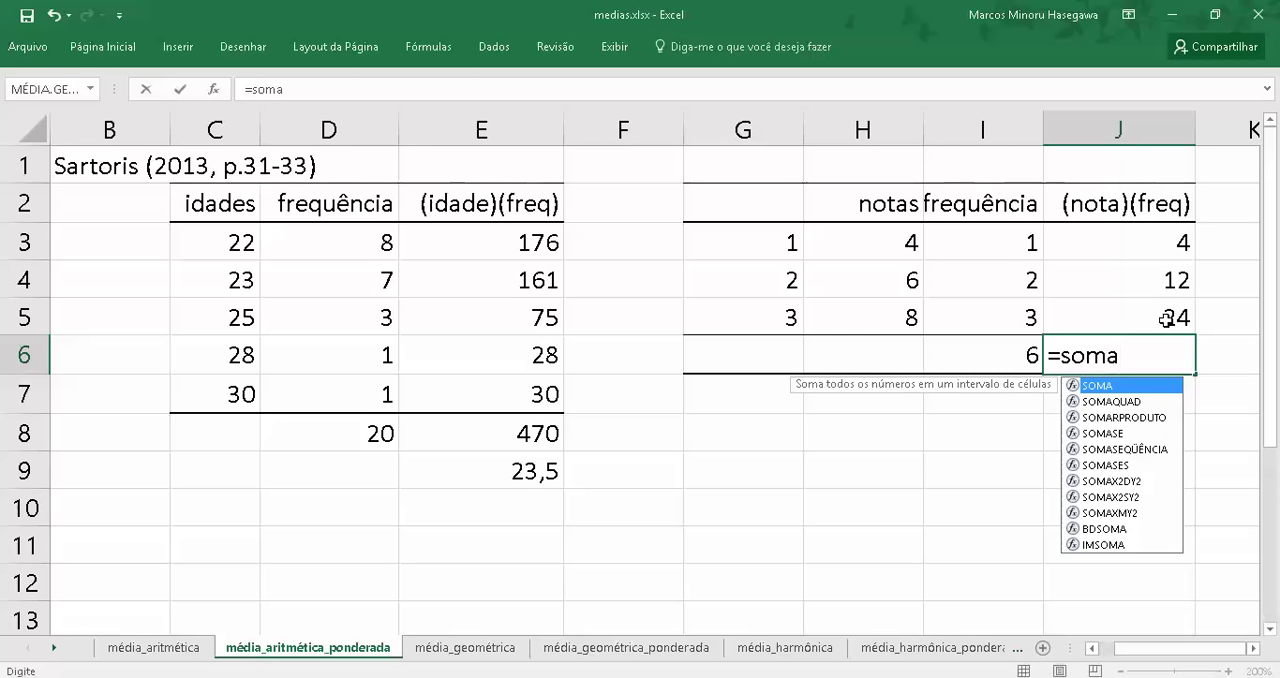
text(()
key(Up)
key(shift+Up)
key(shift+Up)
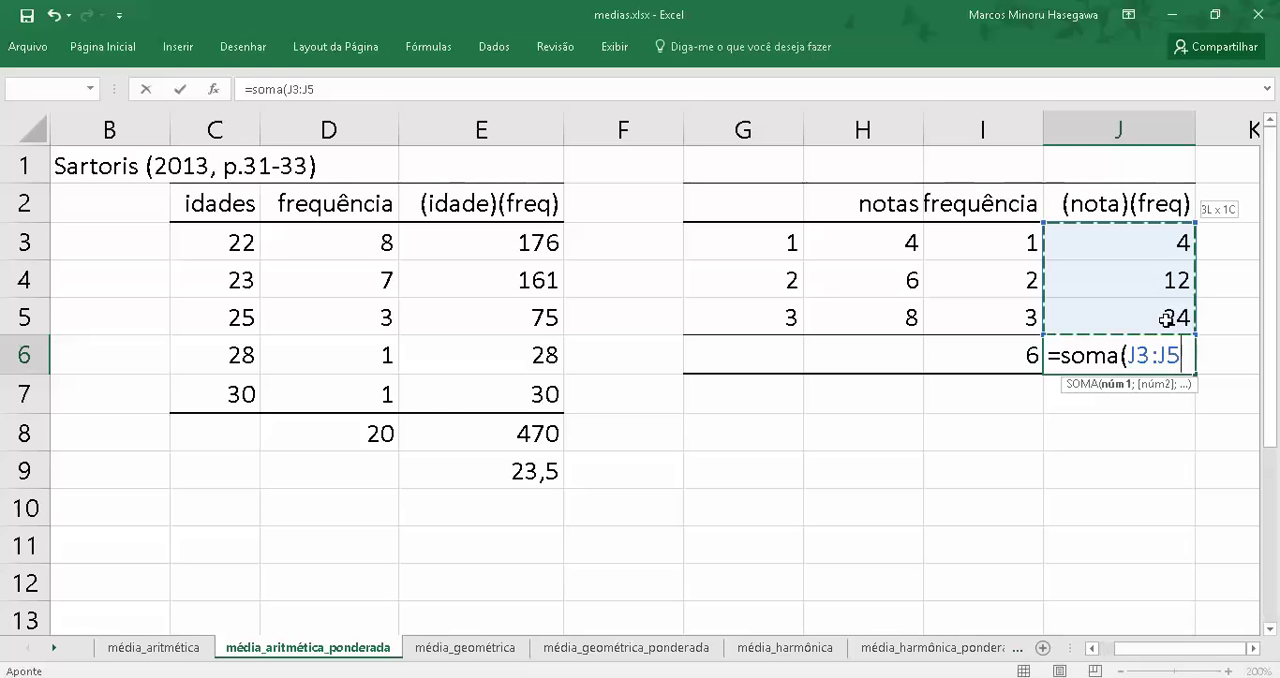
key(Return)
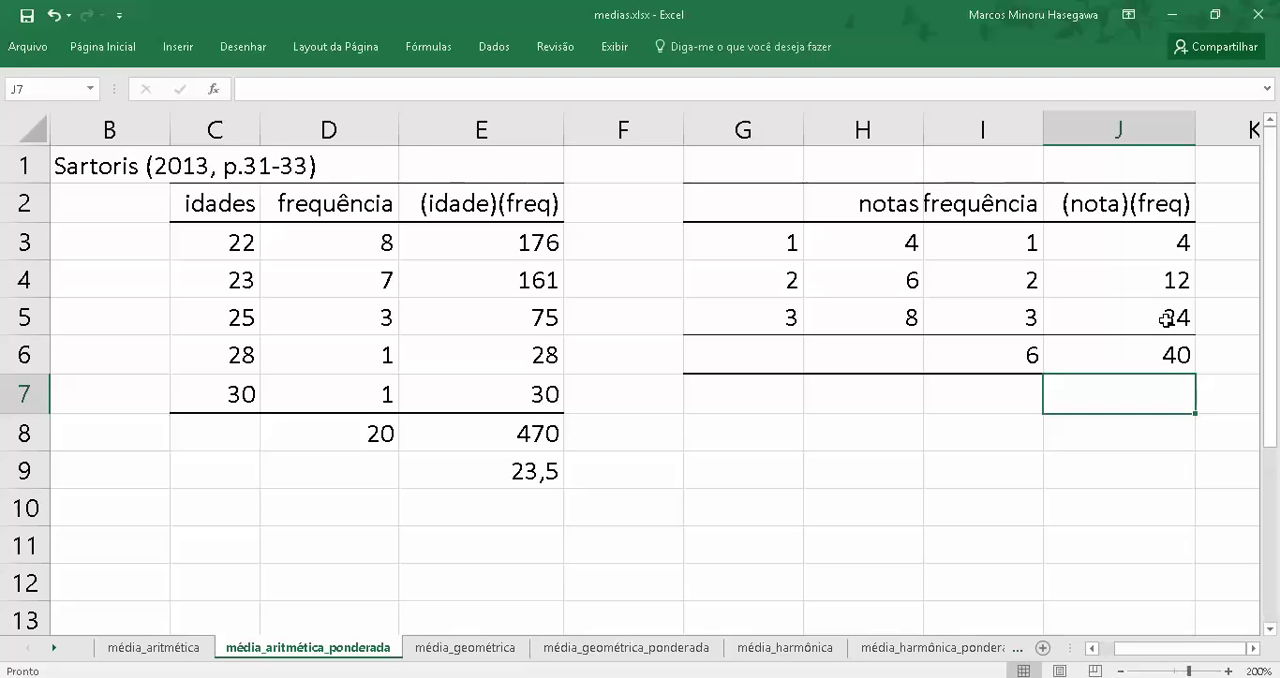
Calculate the weighted mean of the notas in cell J7 with the formula =J6/I6
text(=)
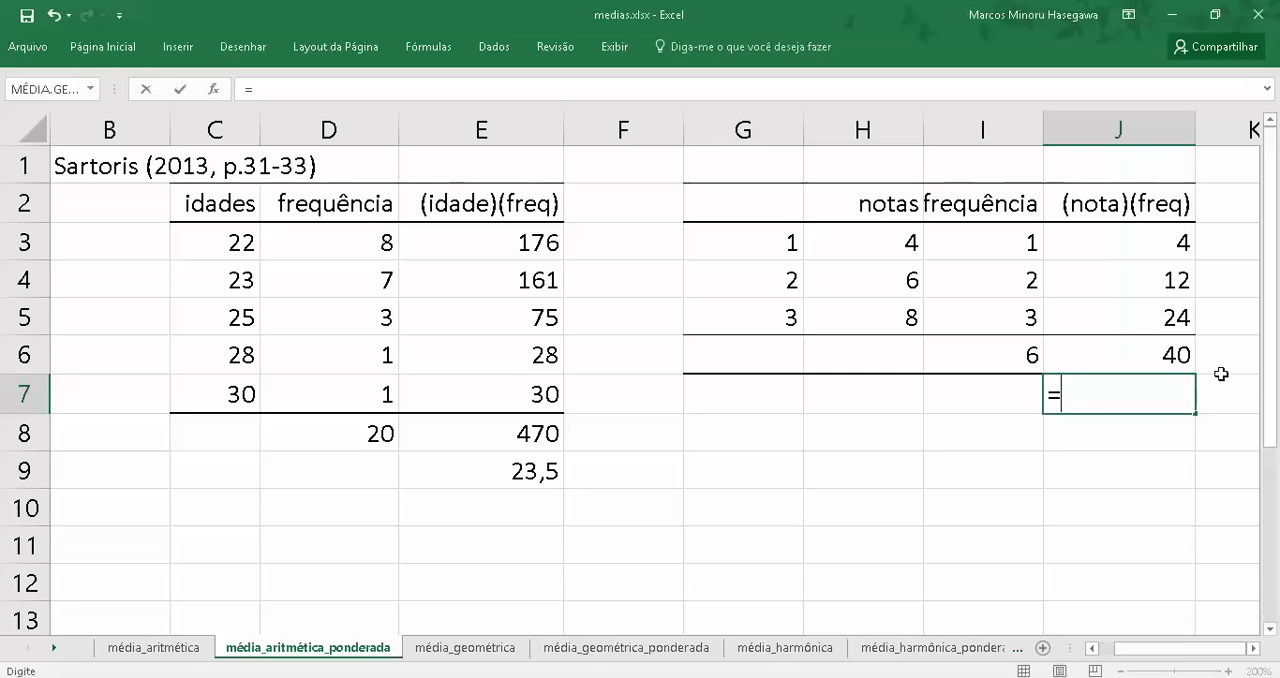
click(1089, 360)
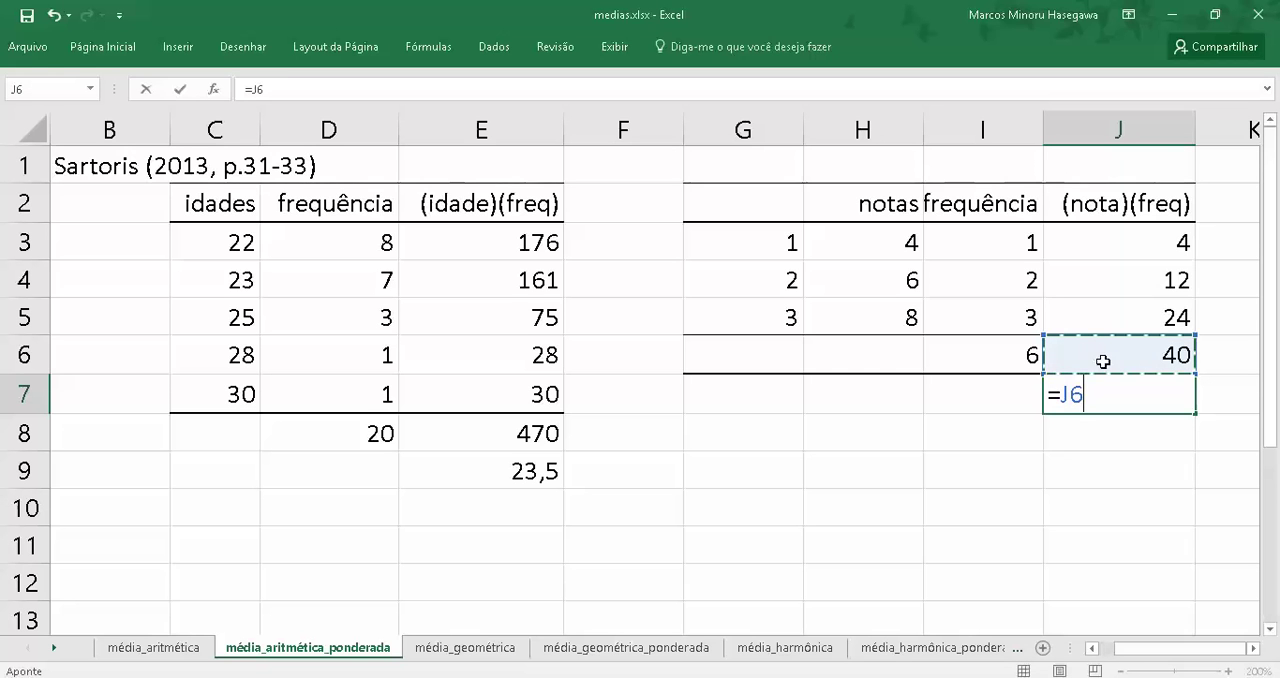
text(/)
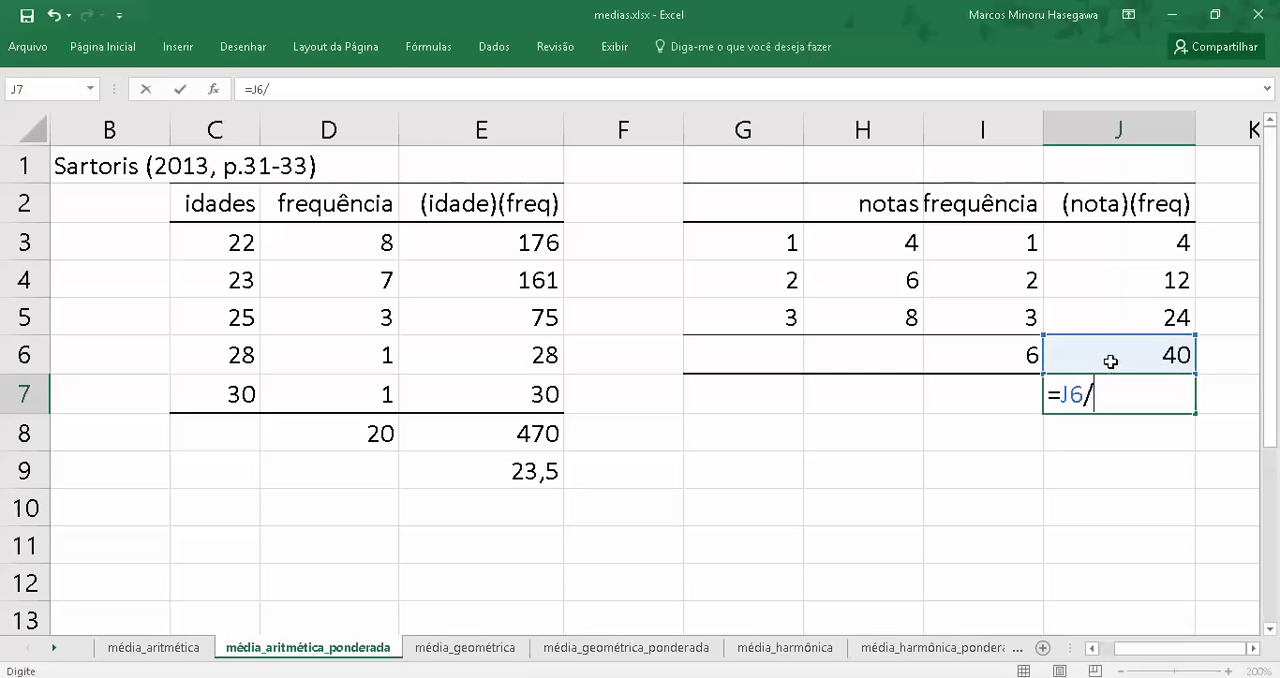
click(1027, 352)
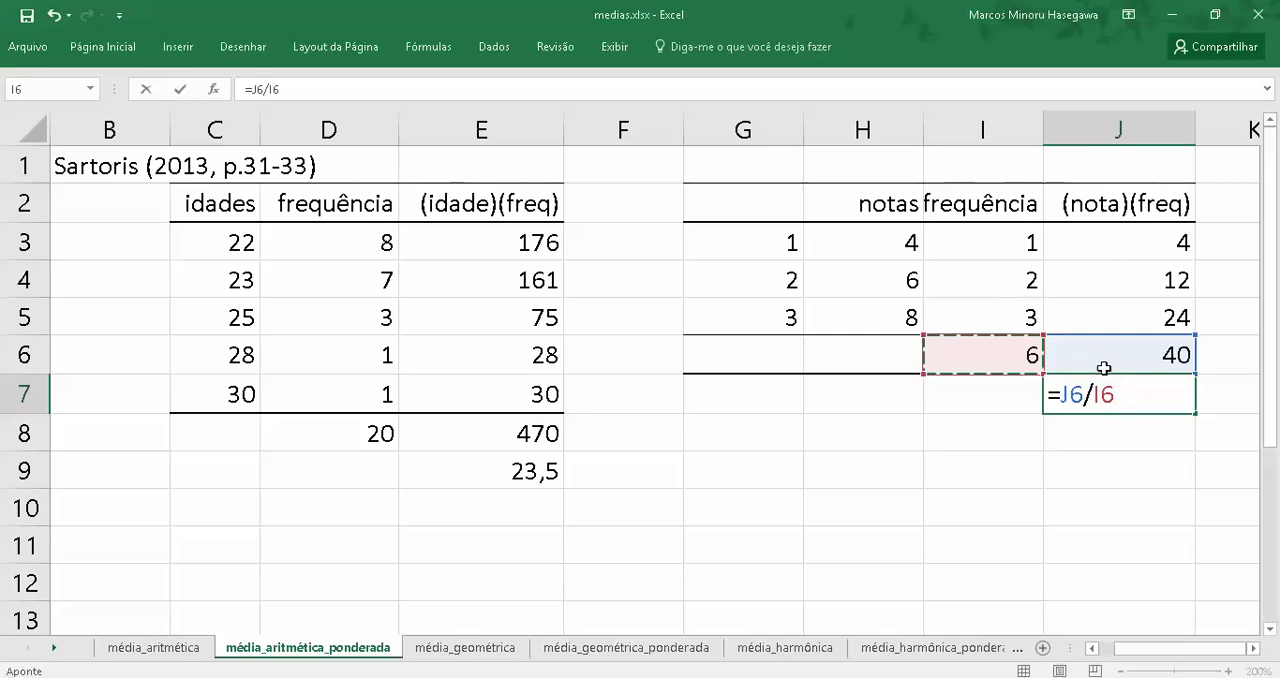
key(Return)
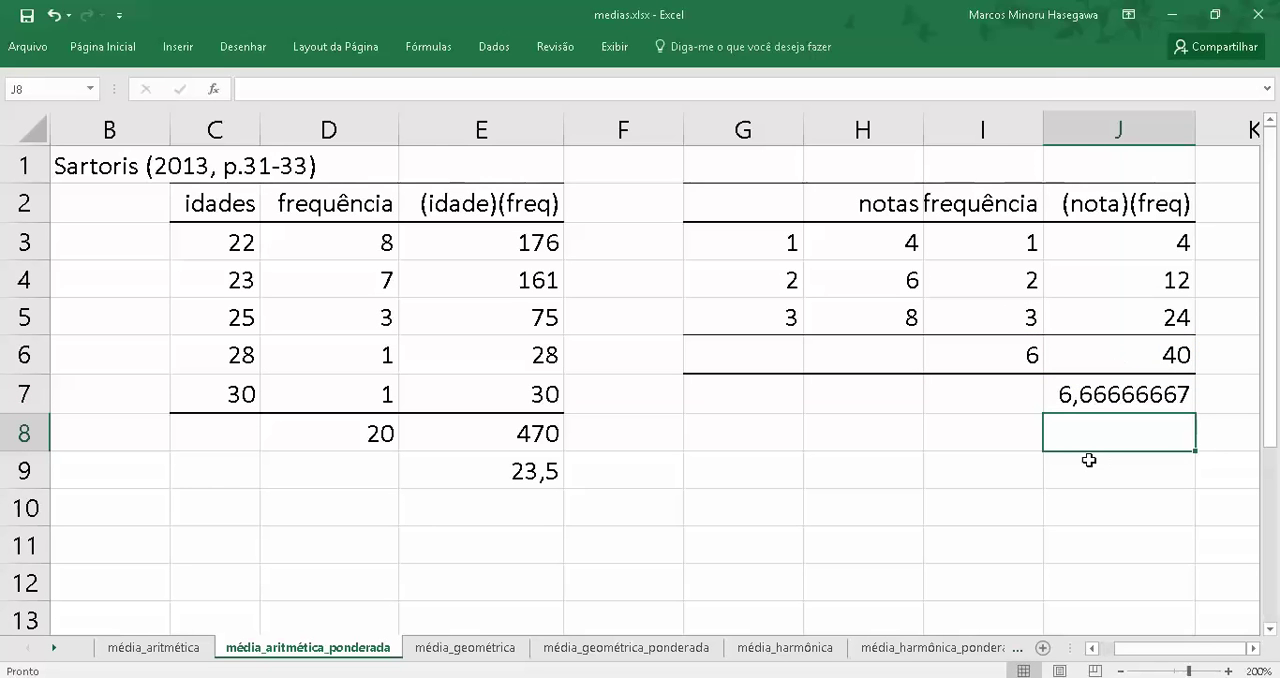